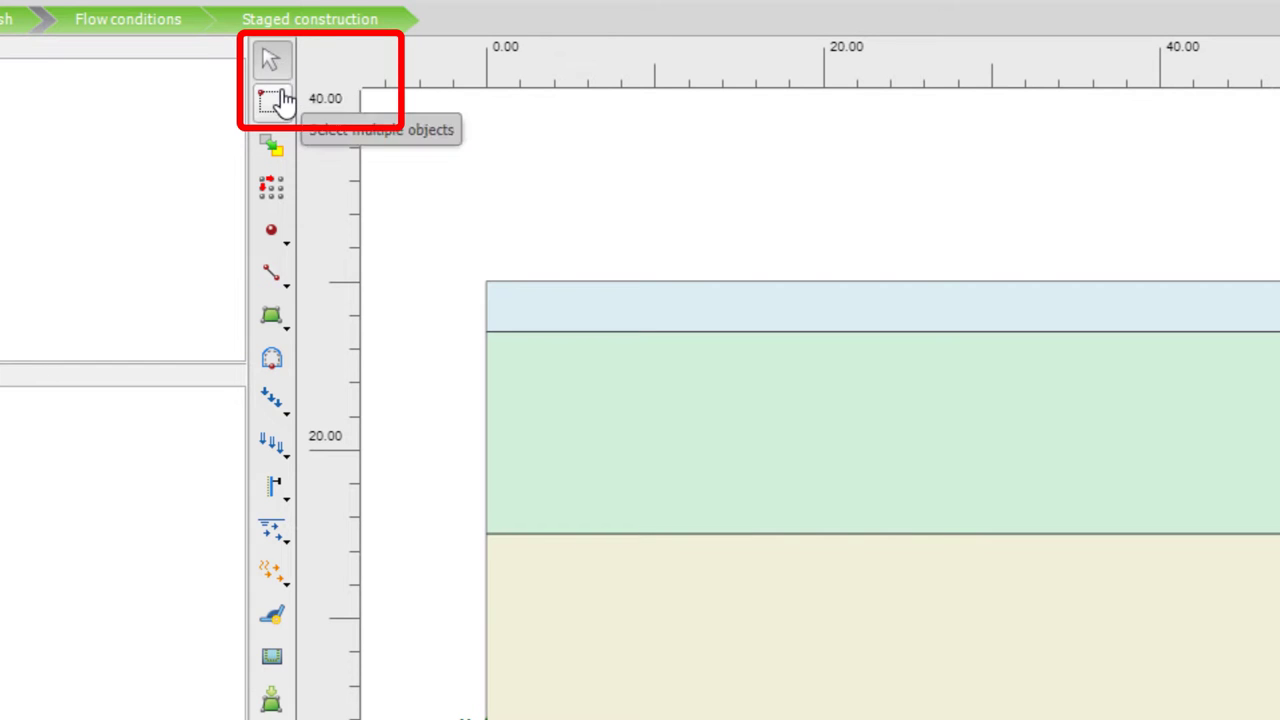
- Examine the creation options for selections, points, lines, soil polygons, tunnels, loads, displacements, structures, groundwater flow, thermal flow and connections
{"action": "left_click", "coordinate": [282, 104]}
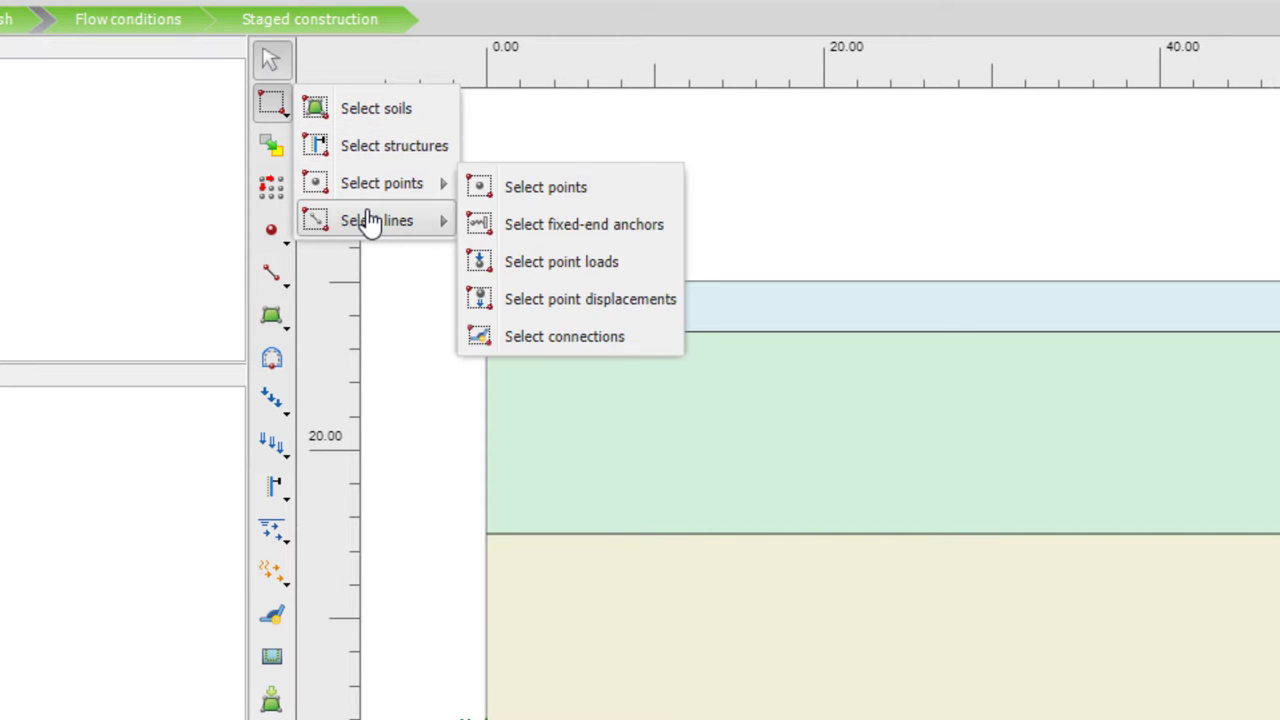
{"action": "mouse_move", "coordinate": [370, 221]}
{"action": "left_click", "coordinate": [365, 75]}
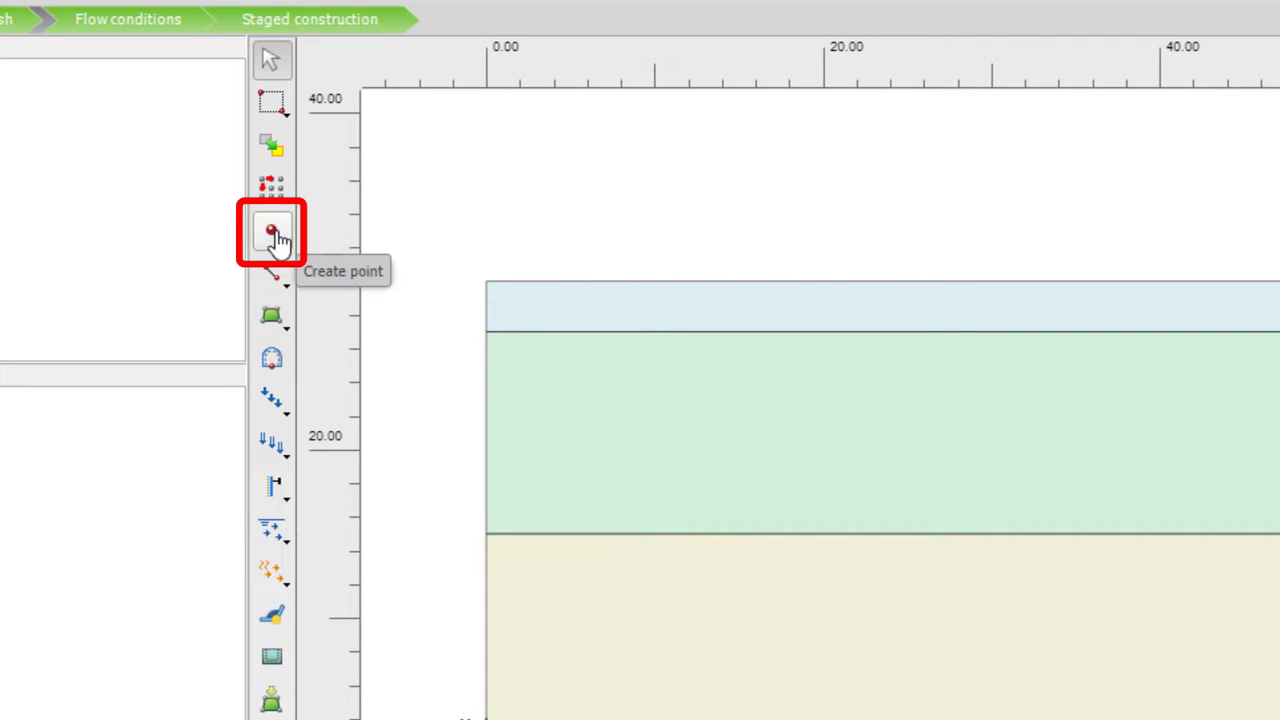
{"action": "left_click", "coordinate": [277, 238]}
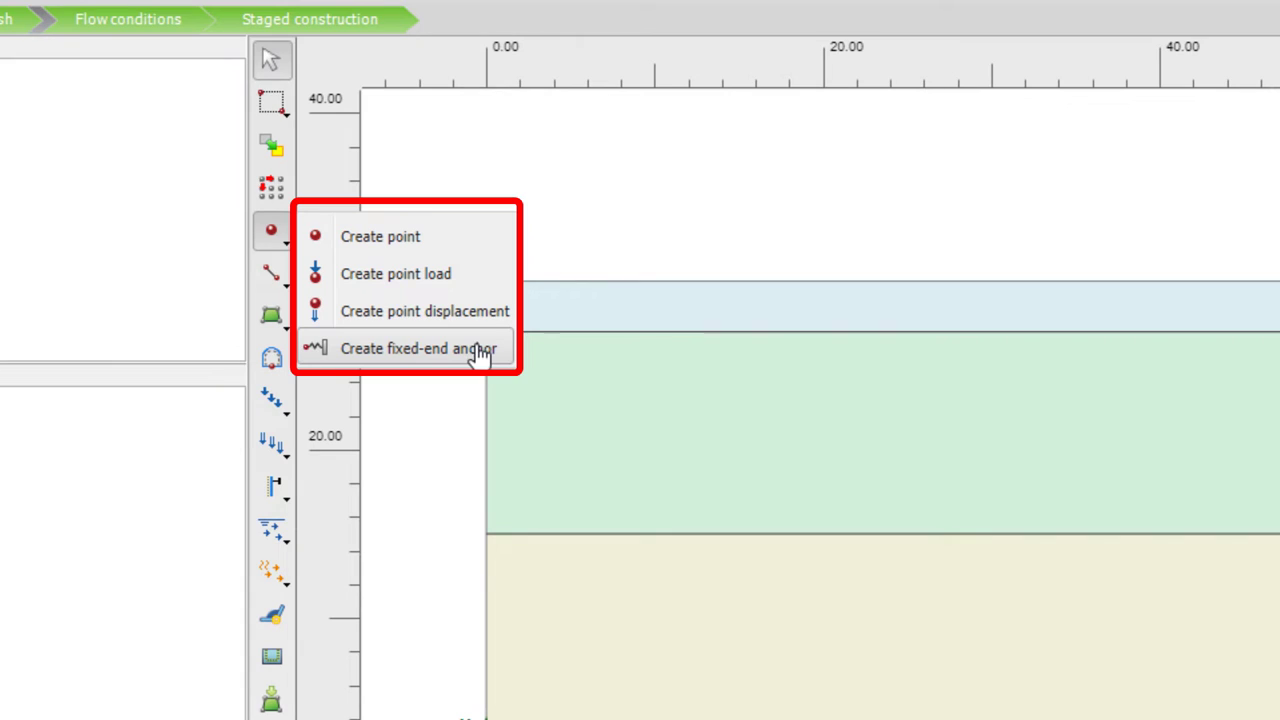
{"action": "left_click", "coordinate": [271, 272]}
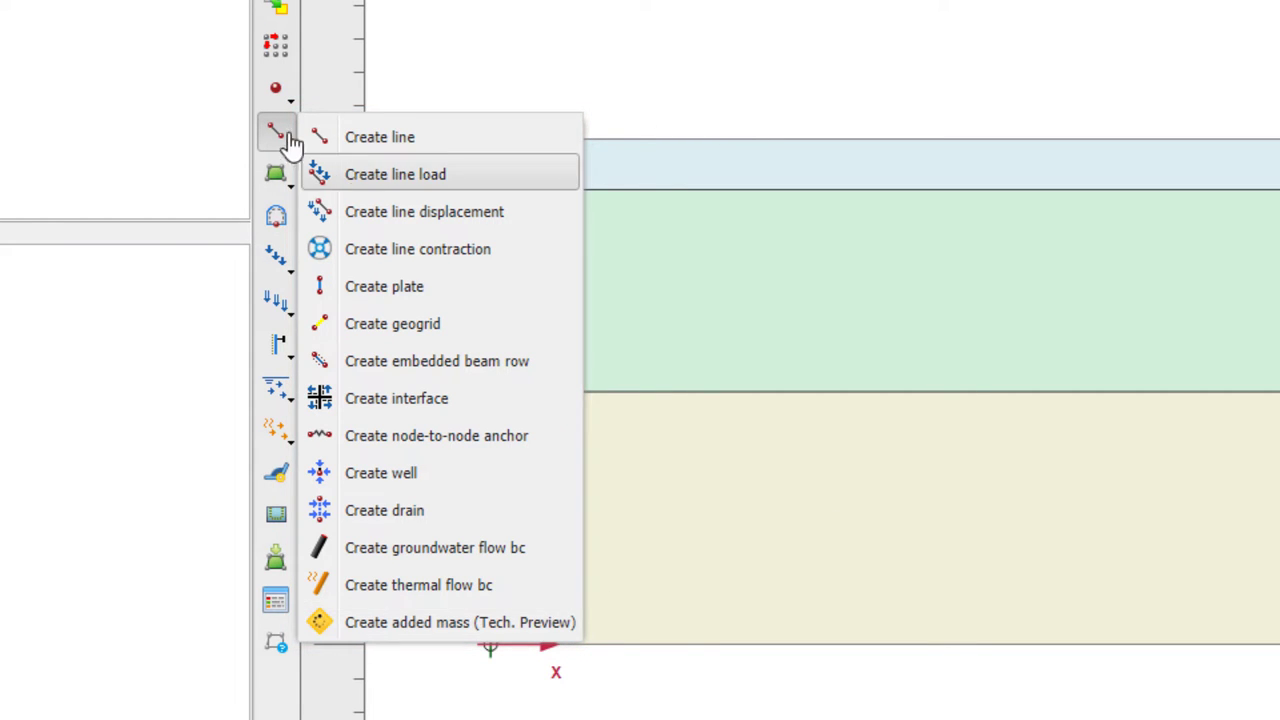
{"action": "left_click", "coordinate": [278, 176]}
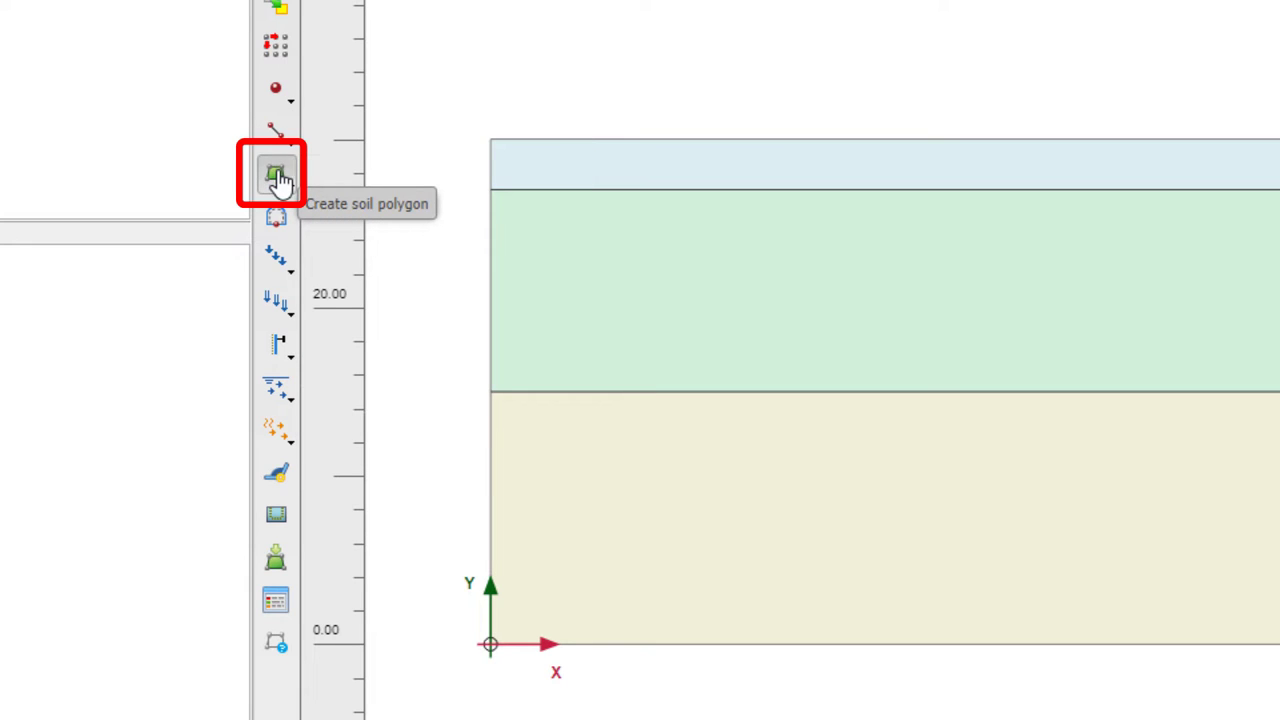
{"action": "left_click", "coordinate": [278, 176]}
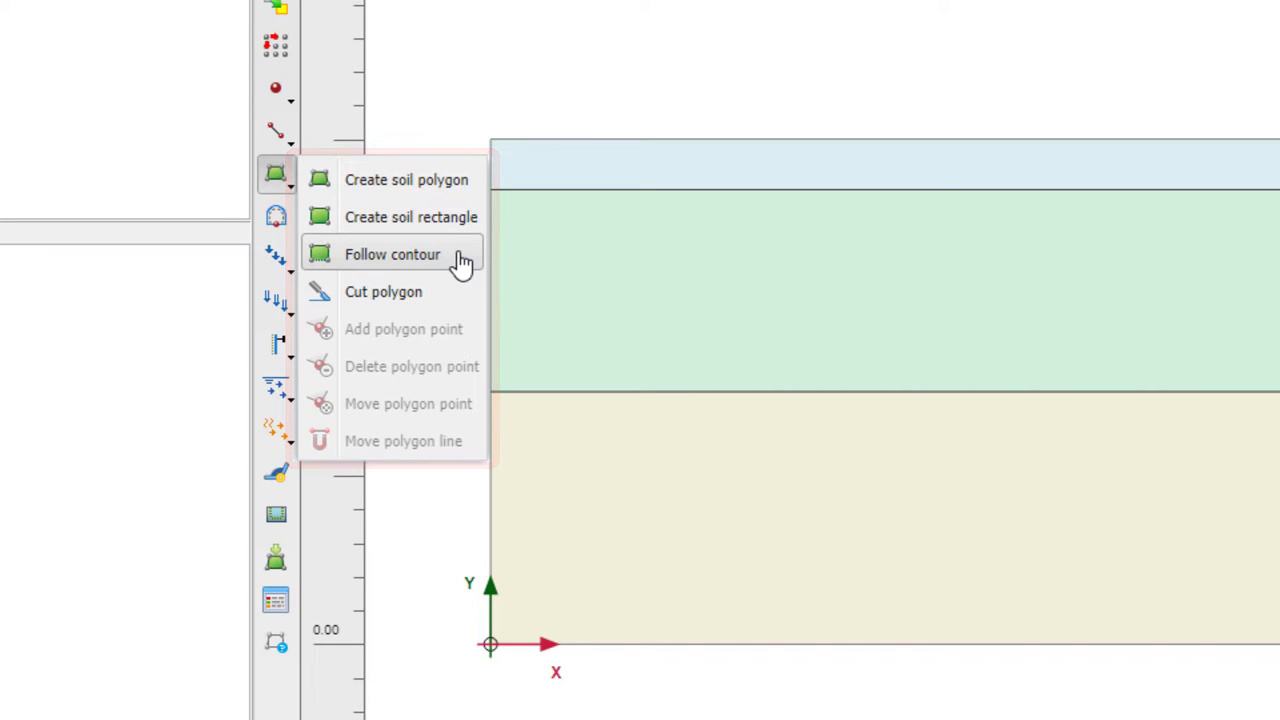
{"action": "left_click", "coordinate": [279, 215]}
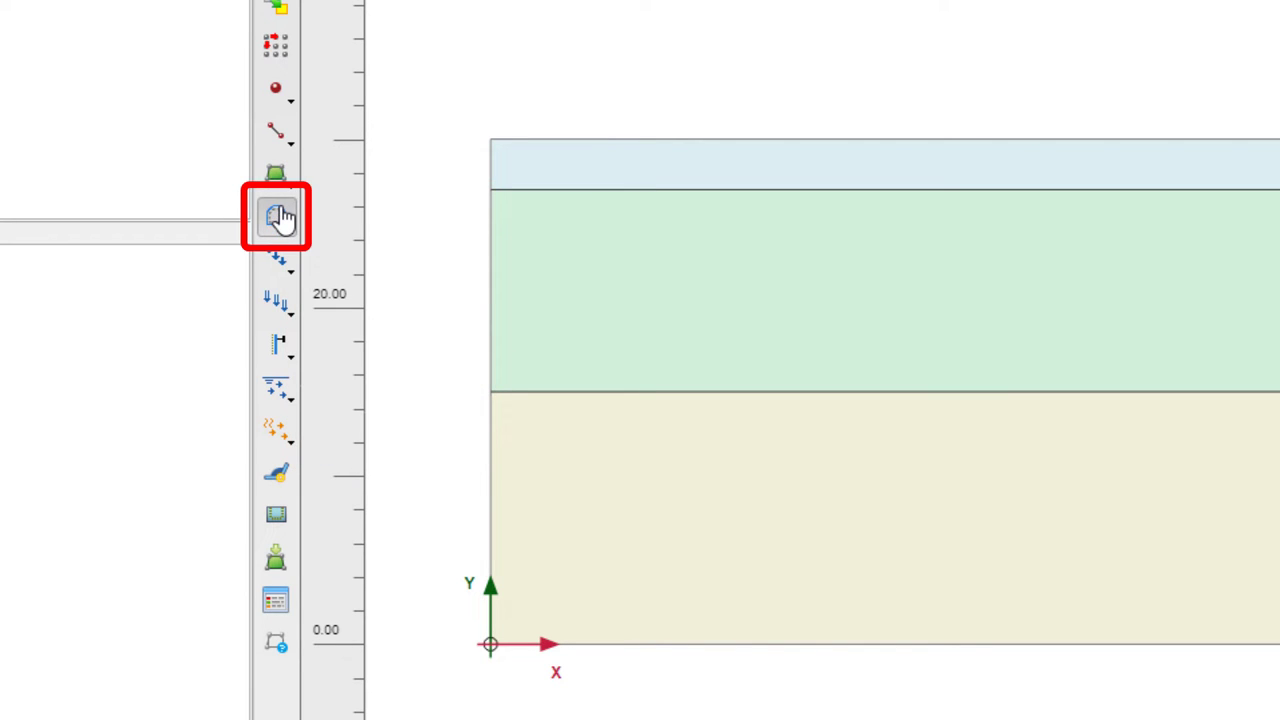
{"action": "left_click", "coordinate": [281, 258]}
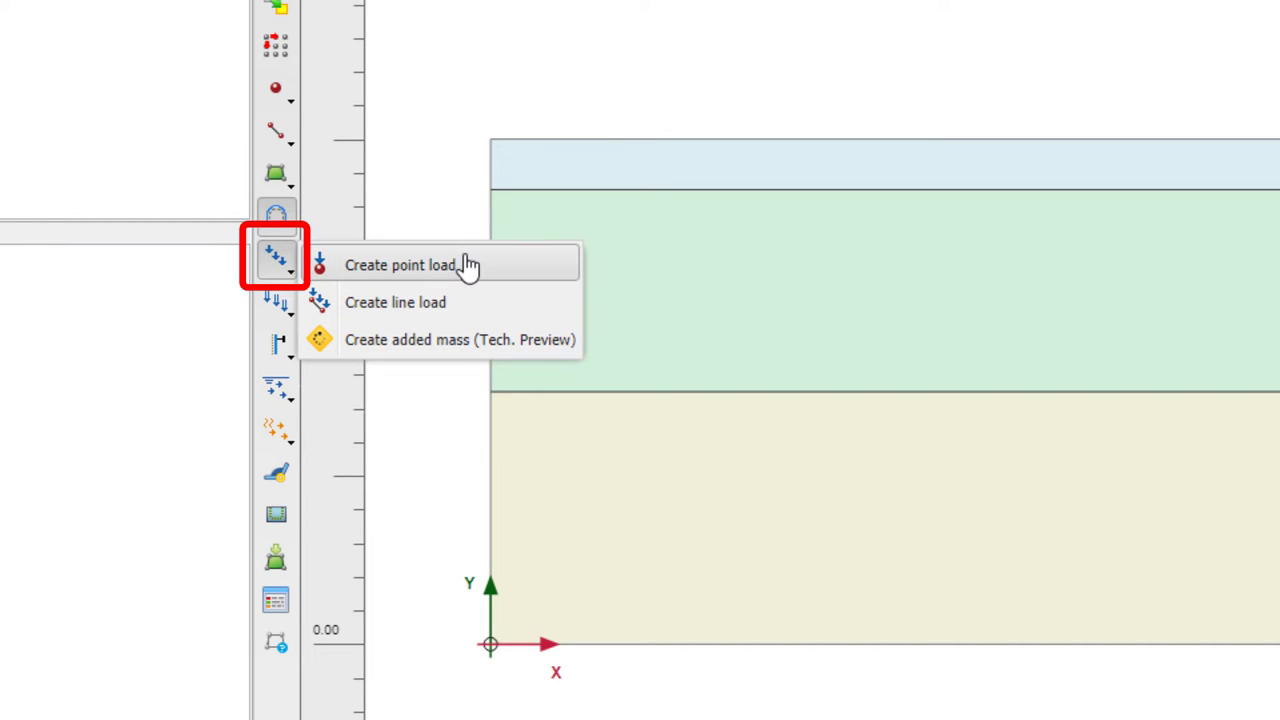
{"action": "left_click", "coordinate": [277, 300]}
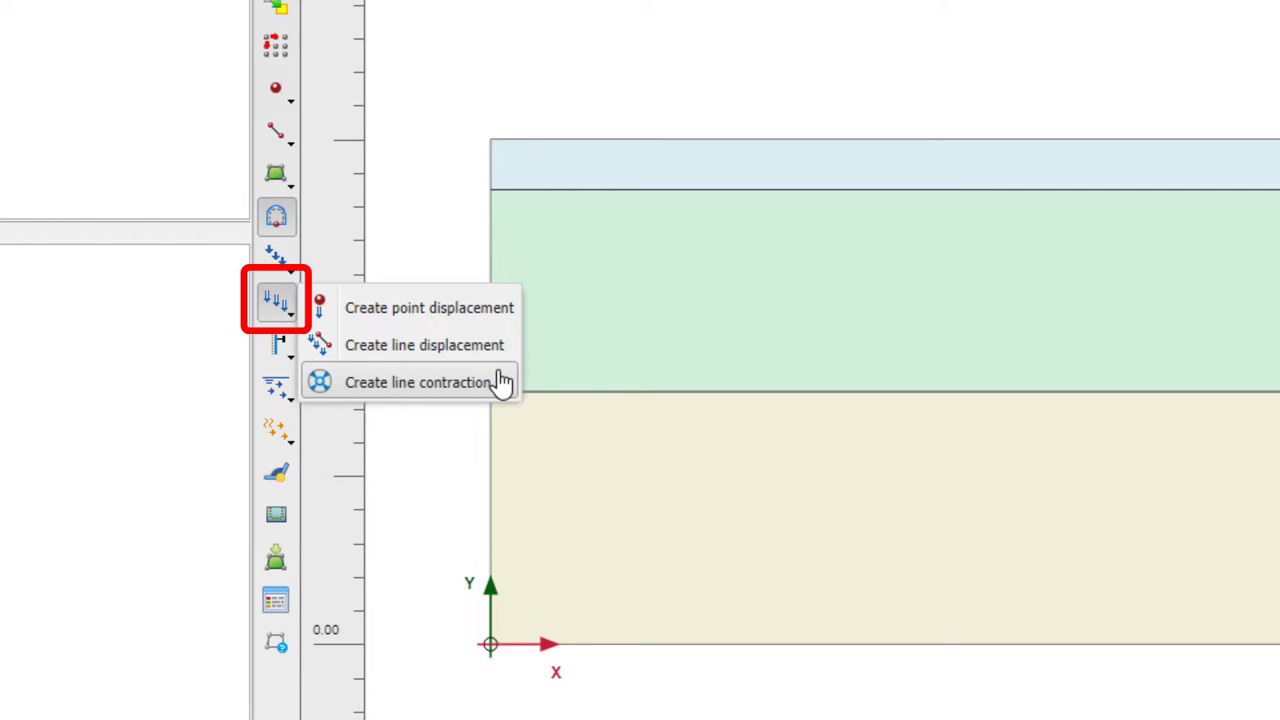
{"action": "left_click", "coordinate": [272, 343]}
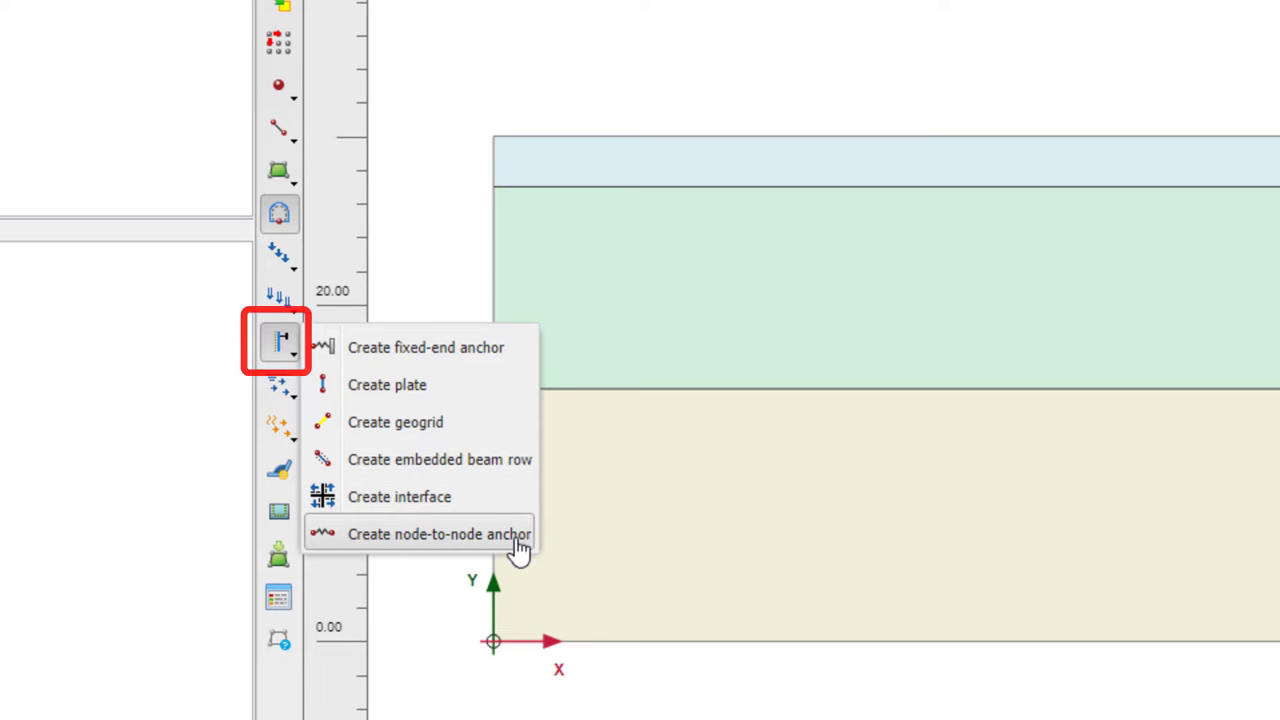
{"action": "left_click", "coordinate": [279, 393]}
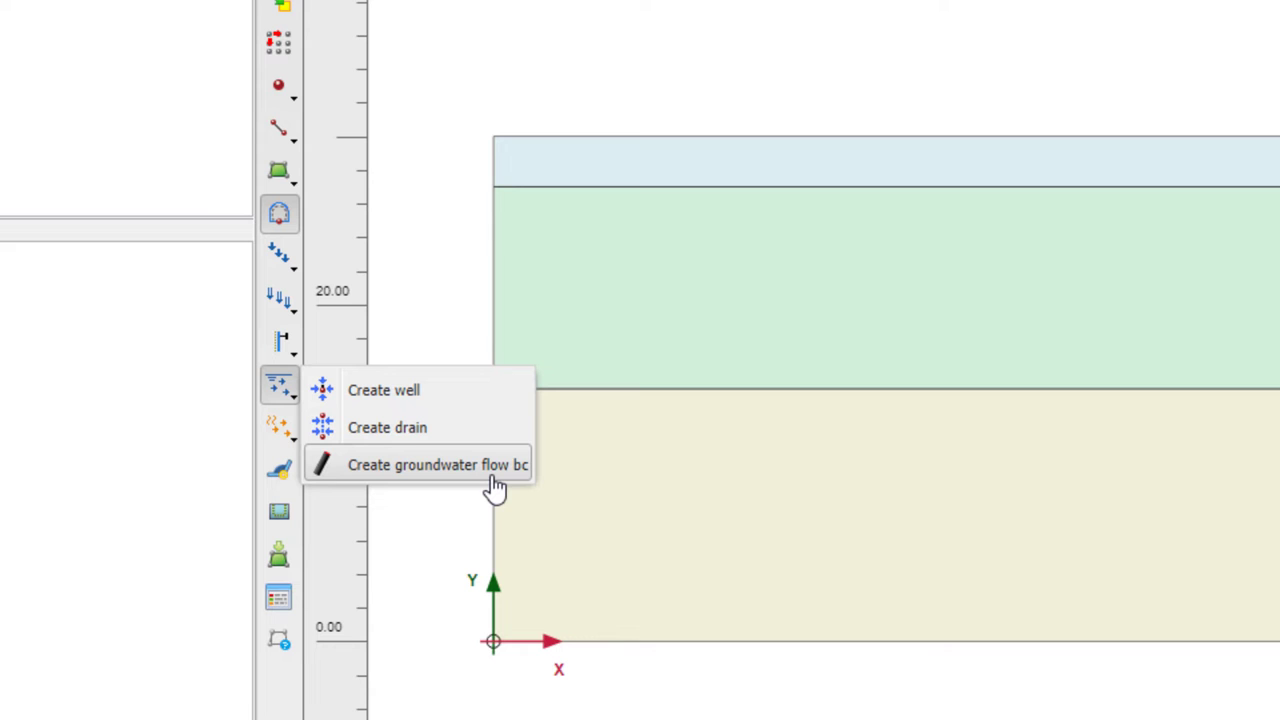
{"action": "left_click", "coordinate": [287, 431]}
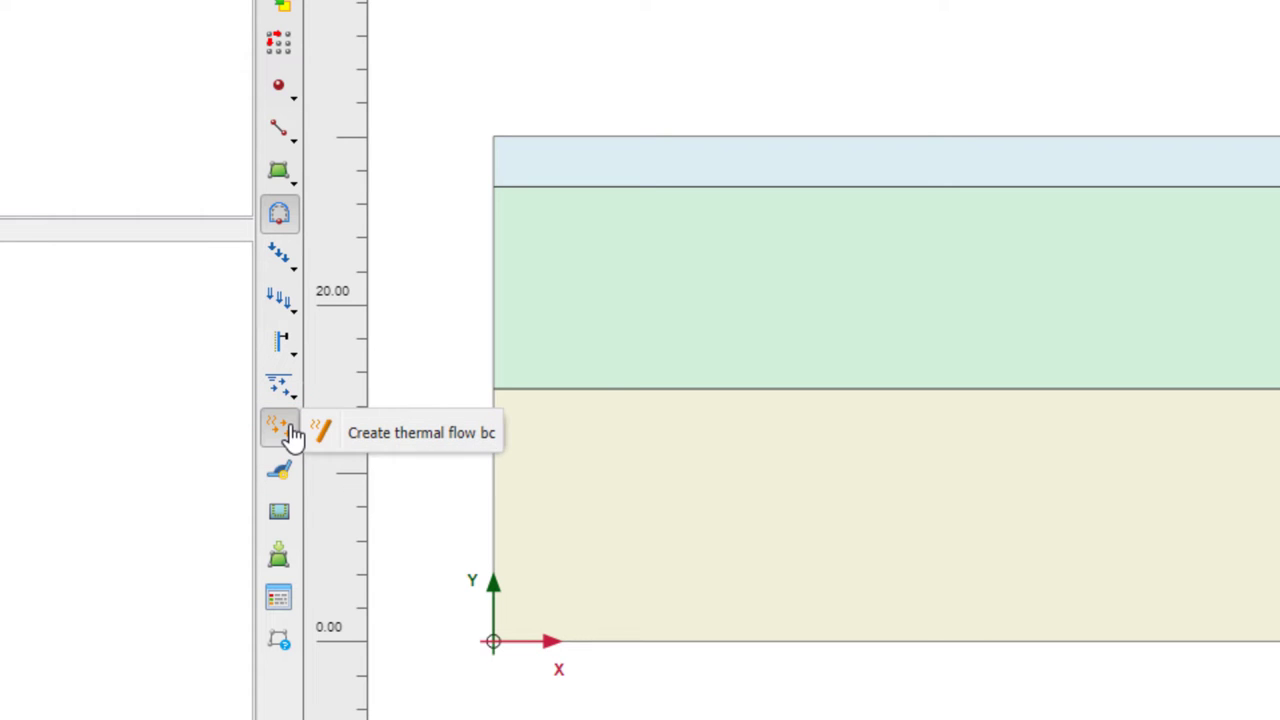
{"action": "left_click", "coordinate": [284, 474]}
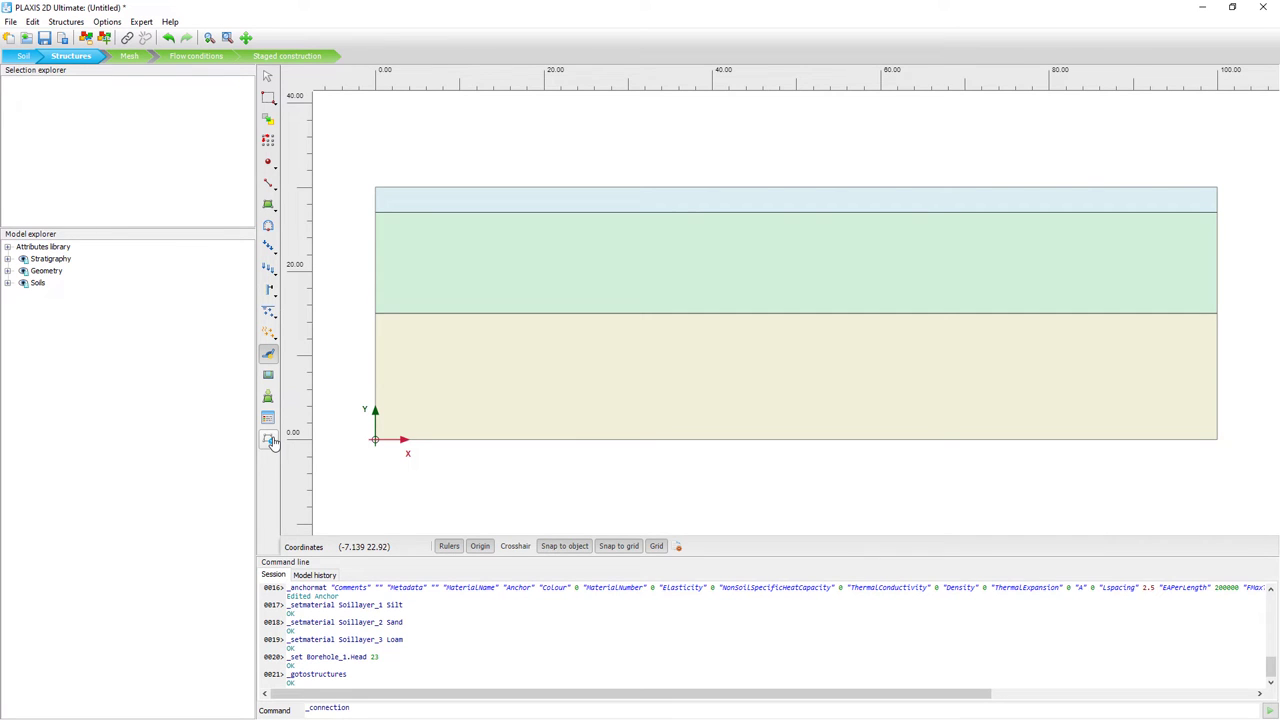
- Create two vertical plates, one from (40, 30) to (40, 14) and one from (60, 30) to (60, 14)
{"action": "left_click", "coordinate": [270, 185]}
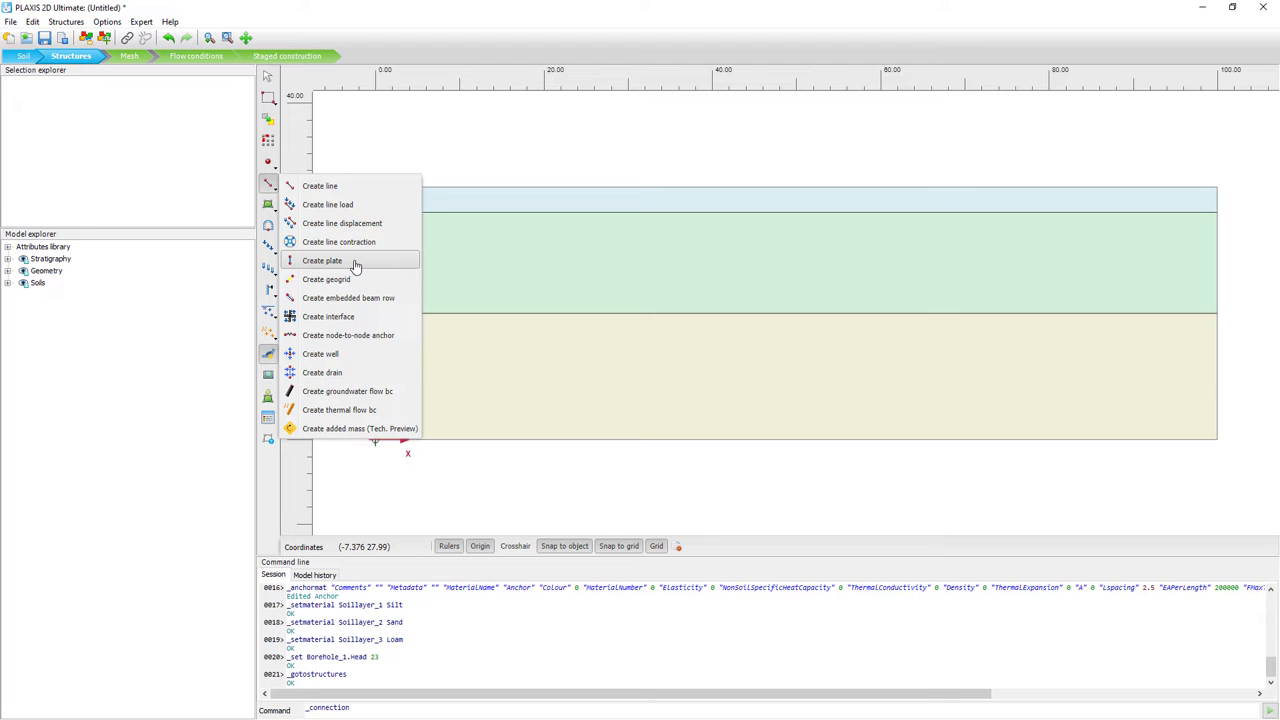
{"action": "left_click", "coordinate": [355, 262]}
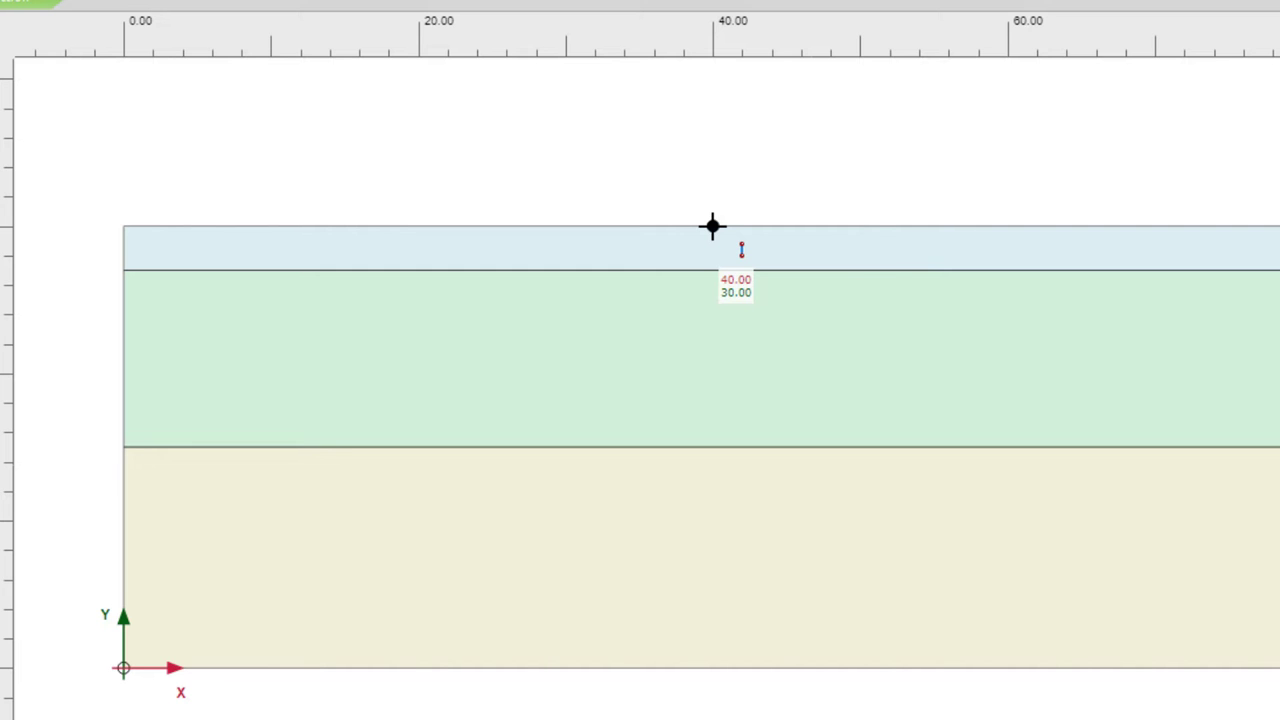
{"action": "left_click", "coordinate": [712, 226]}
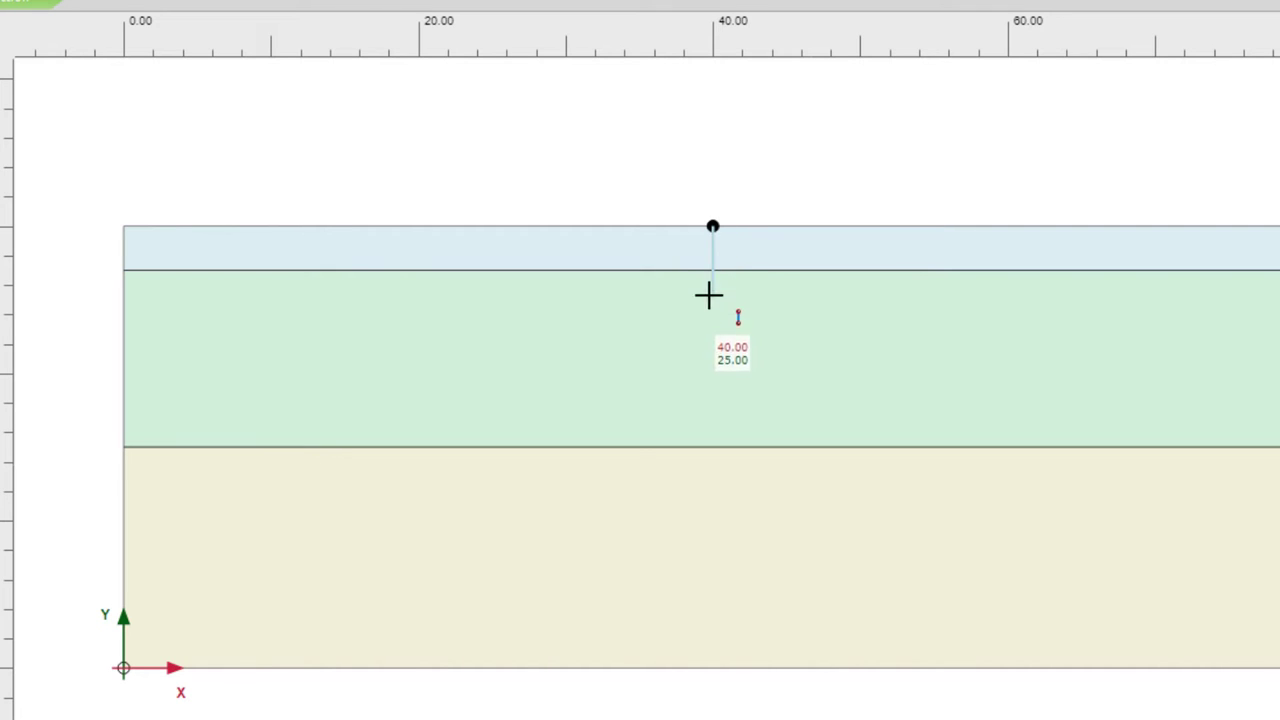
{"action": "left_click", "coordinate": [711, 462]}
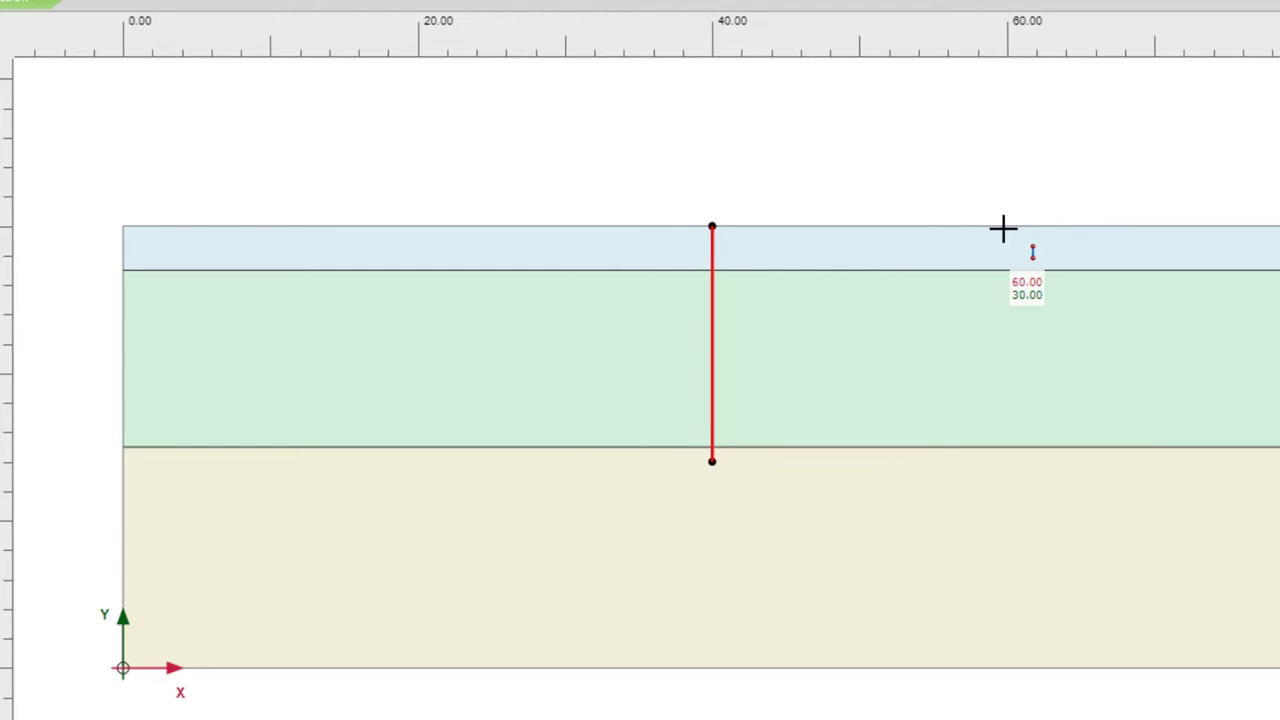
{"action": "left_click", "coordinate": [851, 227]}
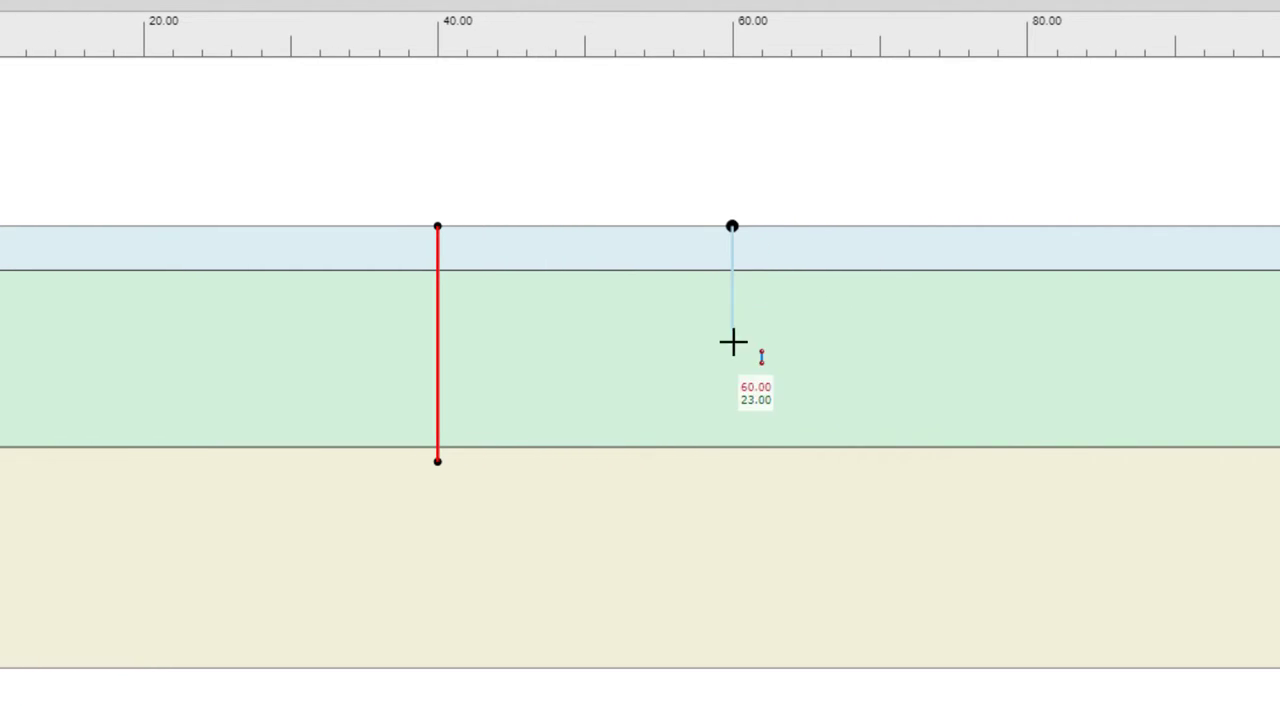
{"action": "left_click", "coordinate": [731, 464]}
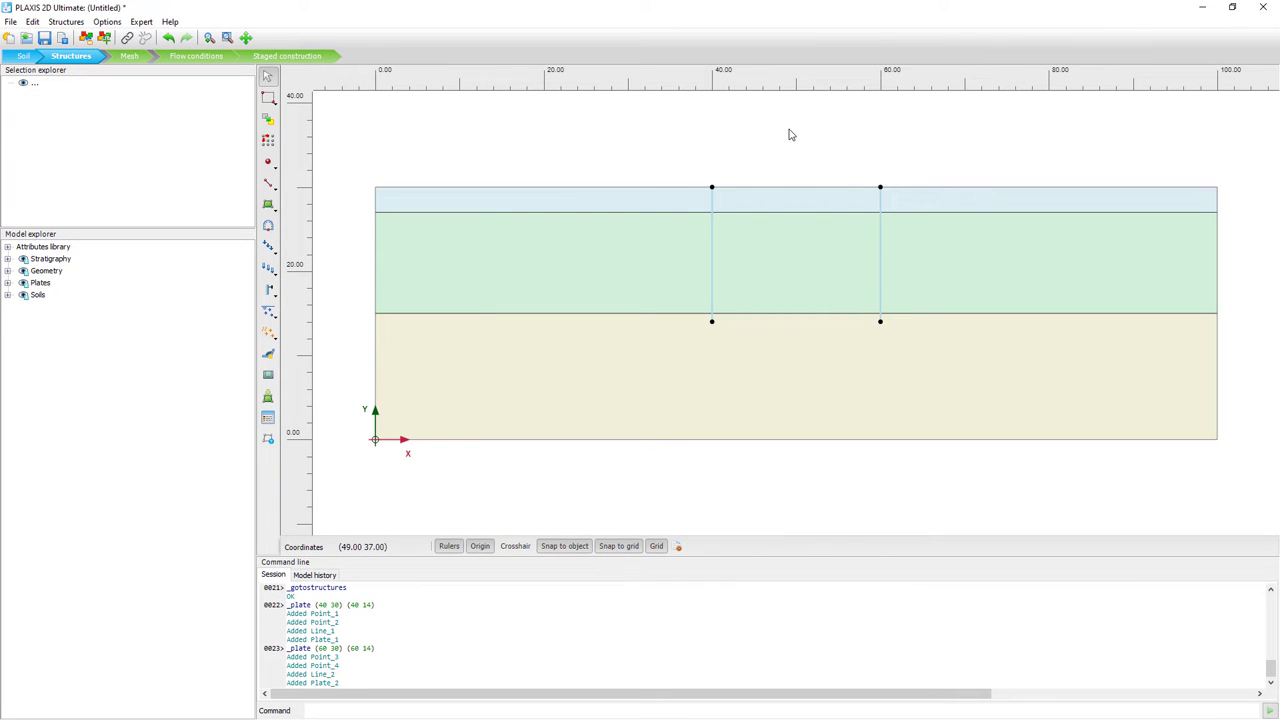
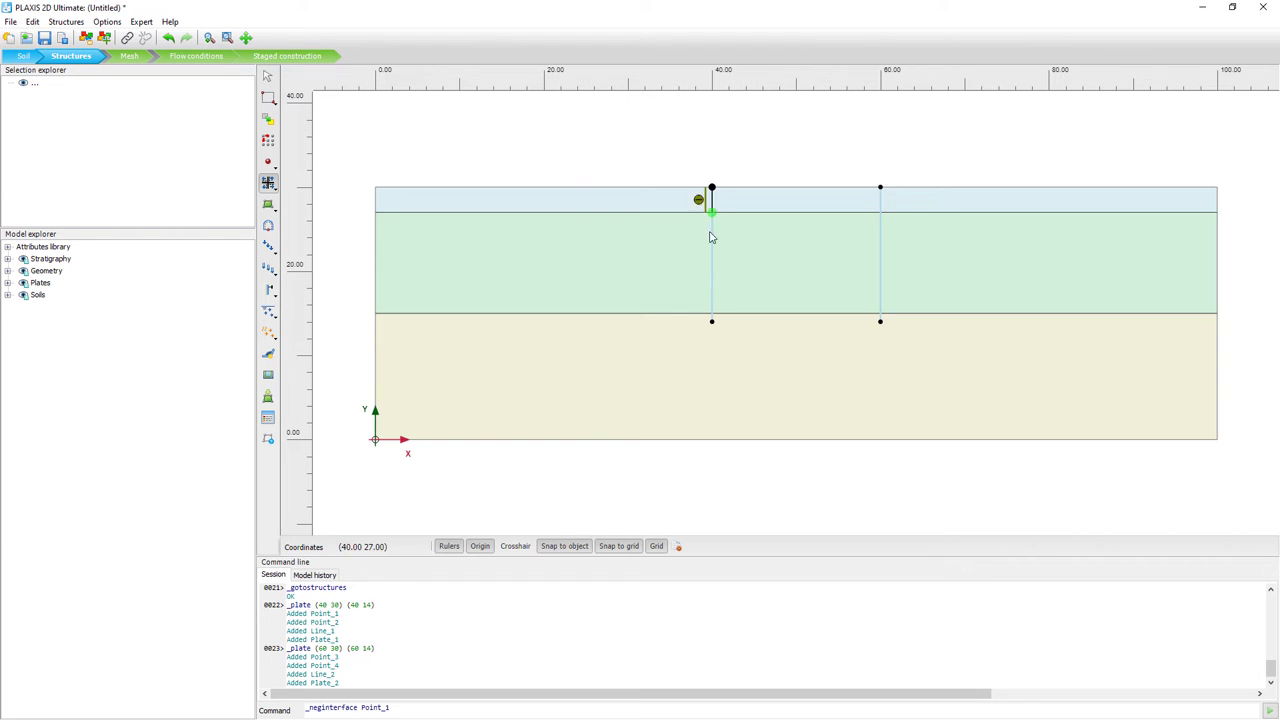
- Add a negative and a positive interface along the full length of the plate at x = 40
{"action": "left_click", "coordinate": [711, 321]}
{"action": "left_click", "coordinate": [712, 321]}
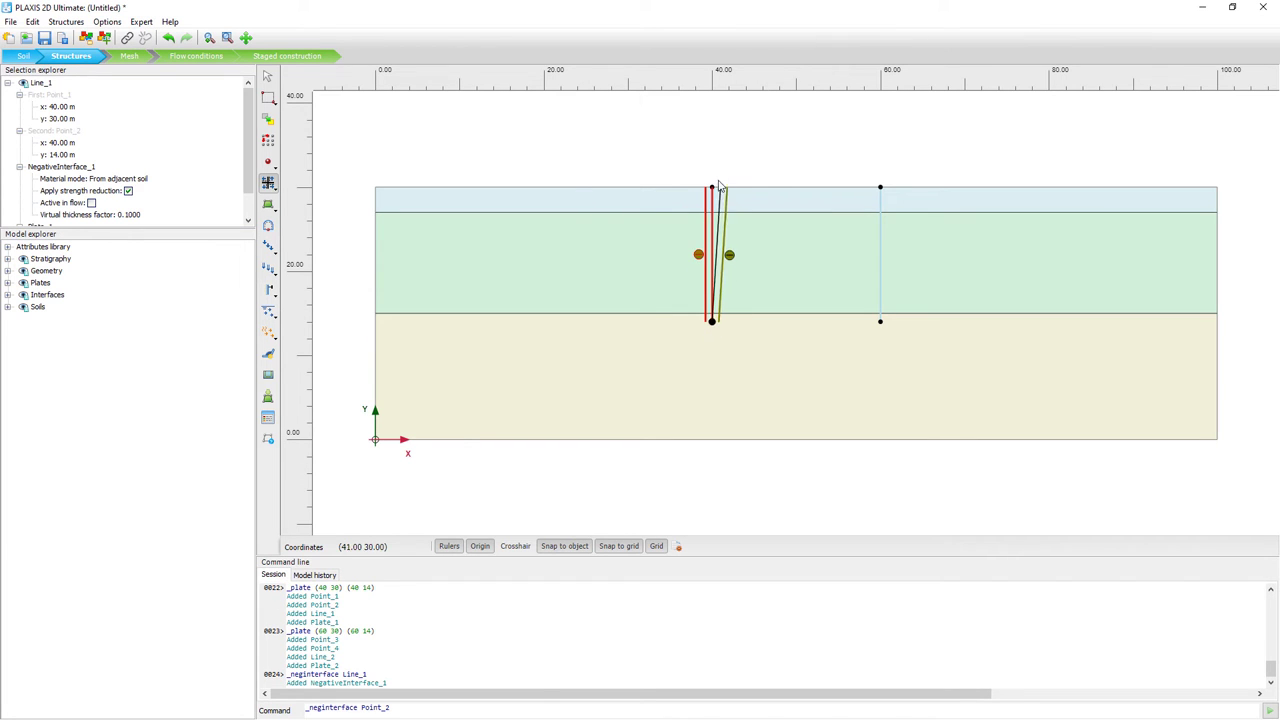
{"action": "left_click", "coordinate": [711, 187]}
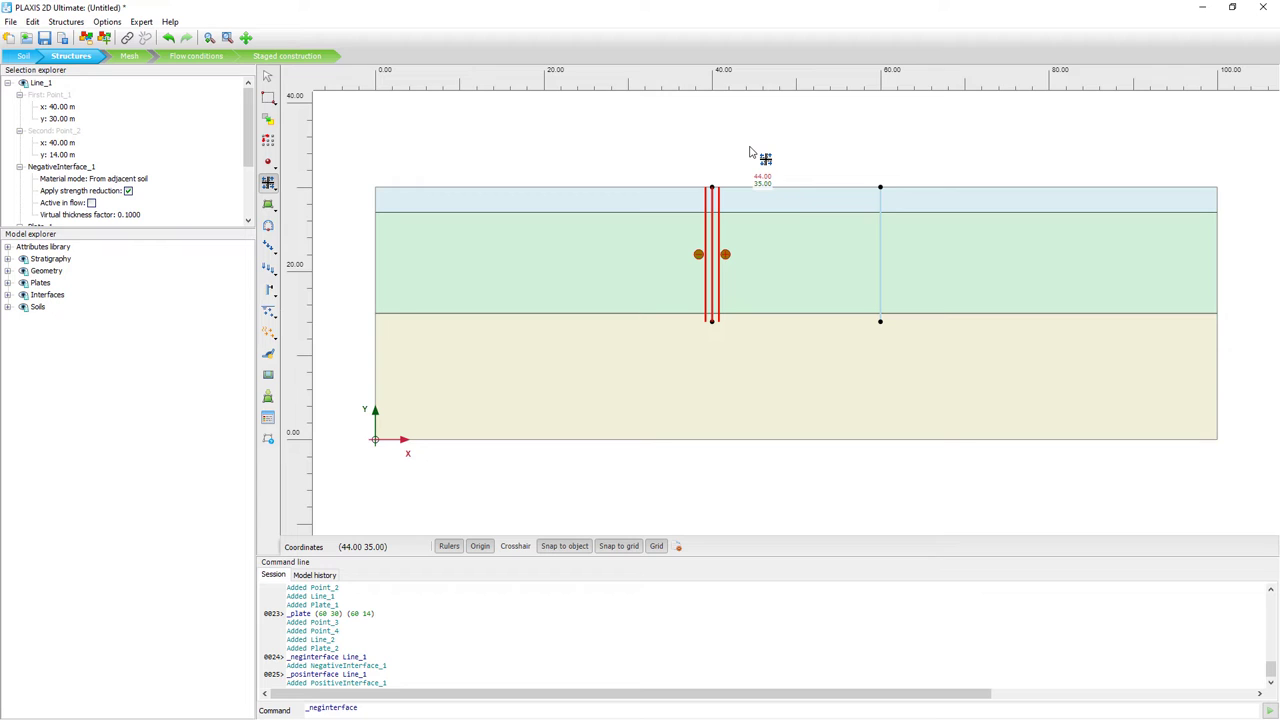
{"action": "key", "text": "Escape"}
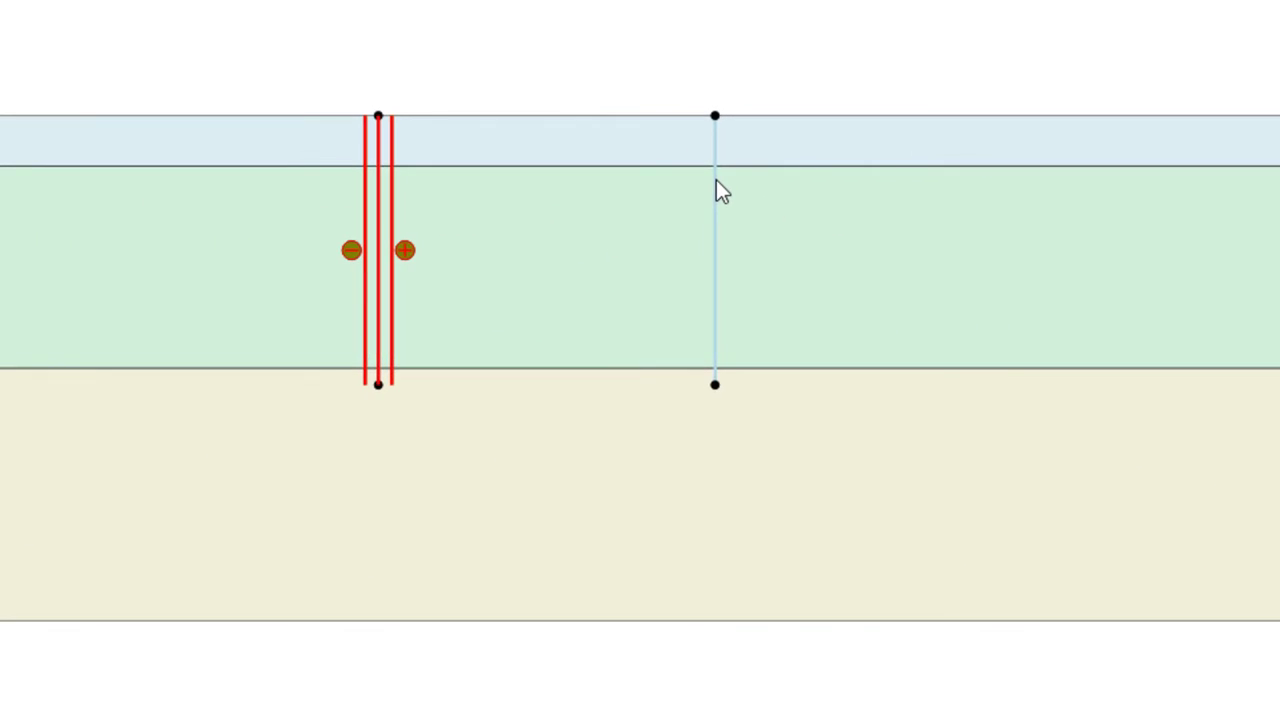
- Add a positive and a negative interface to the existing plate line at x = 60
{"action": "right_click", "coordinate": [881, 224]}
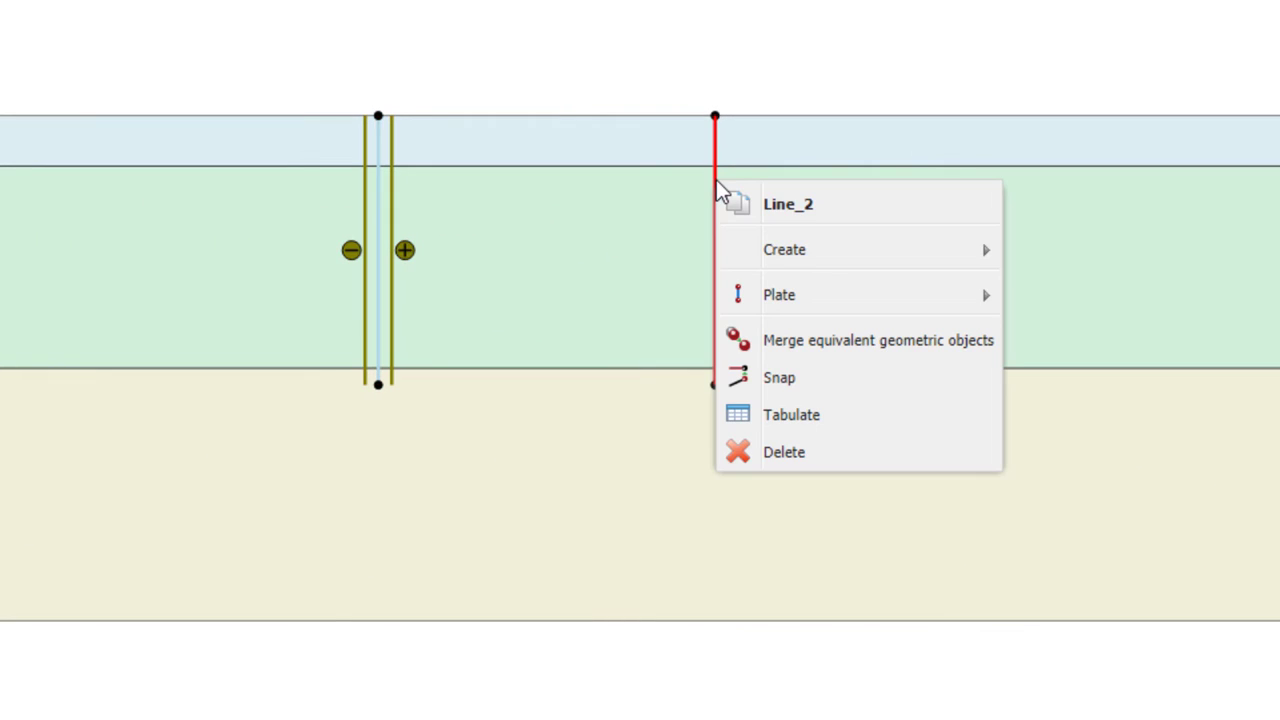
{"action": "mouse_move", "coordinate": [777, 249]}
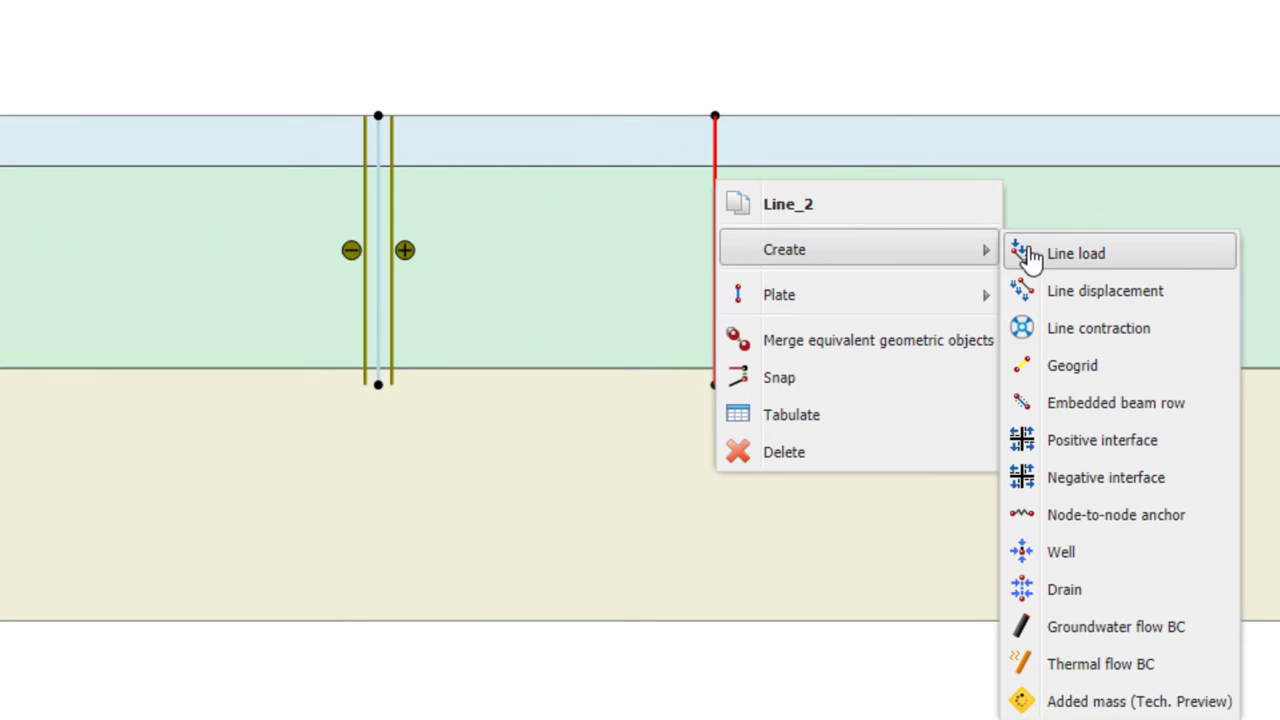
{"action": "left_click", "coordinate": [1083, 441]}
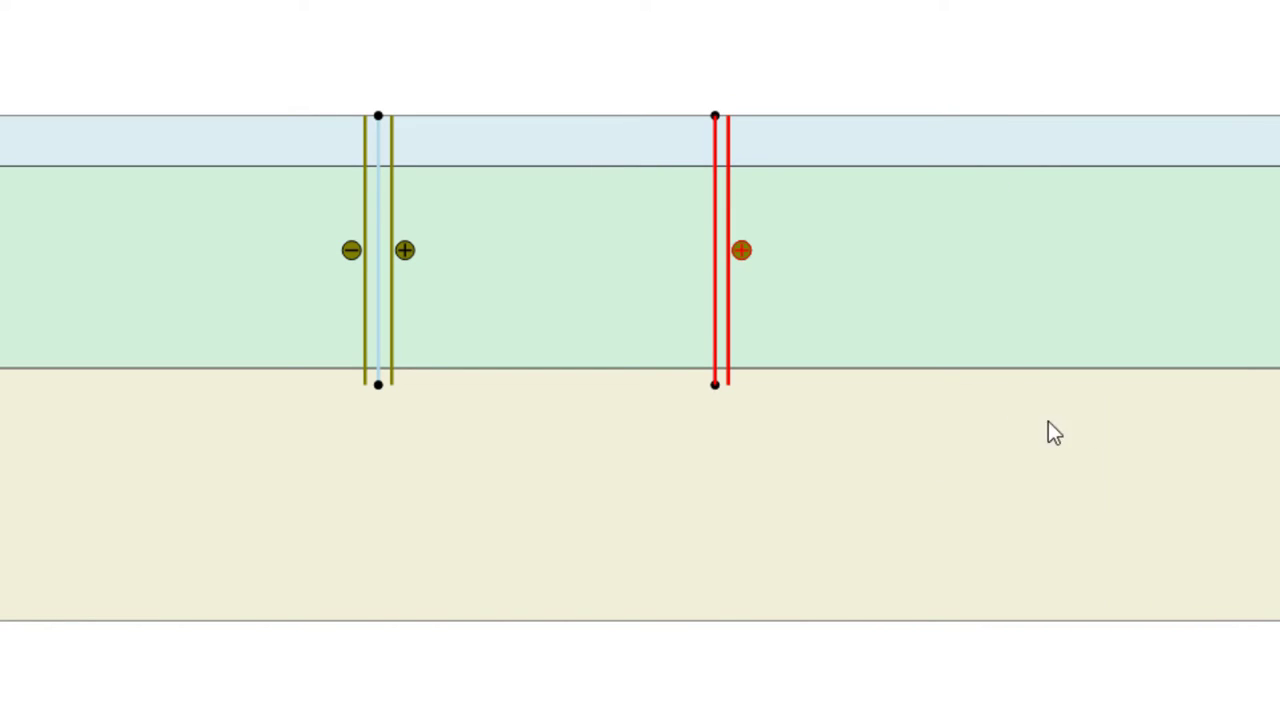
{"action": "right_click", "coordinate": [718, 205]}
{"action": "mouse_move", "coordinate": [797, 272]}
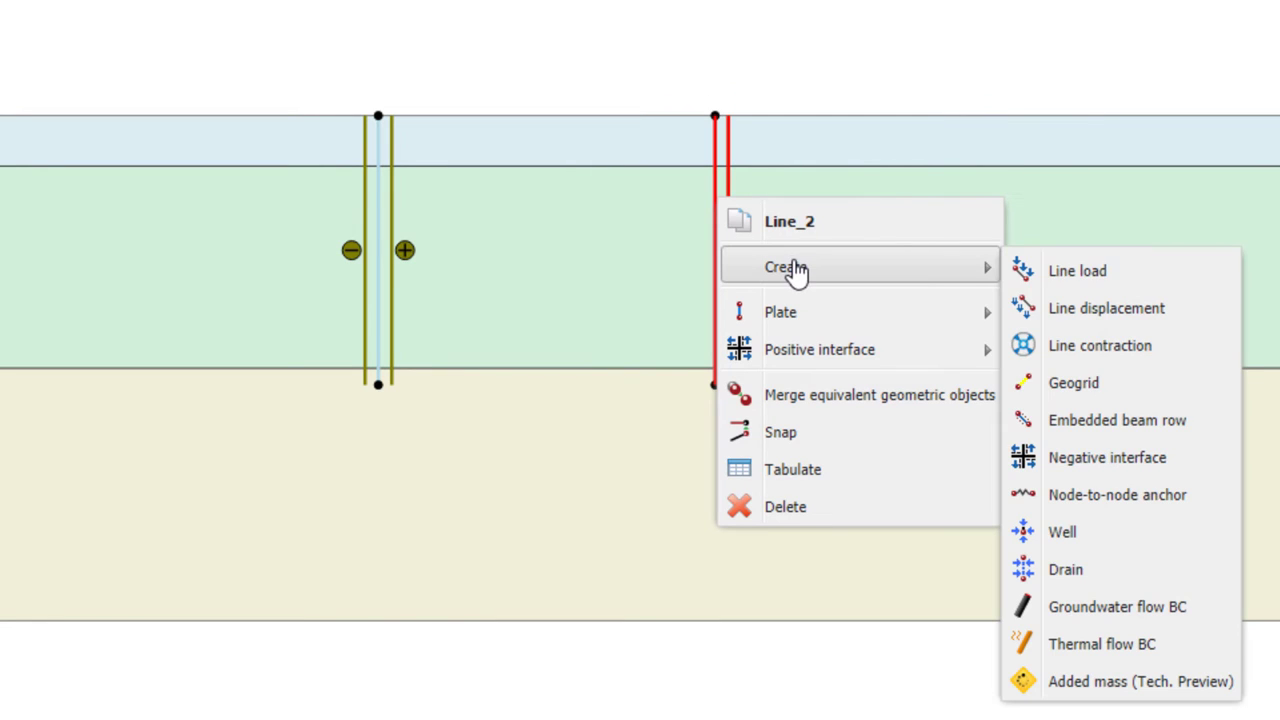
{"action": "left_click", "coordinate": [1090, 458]}
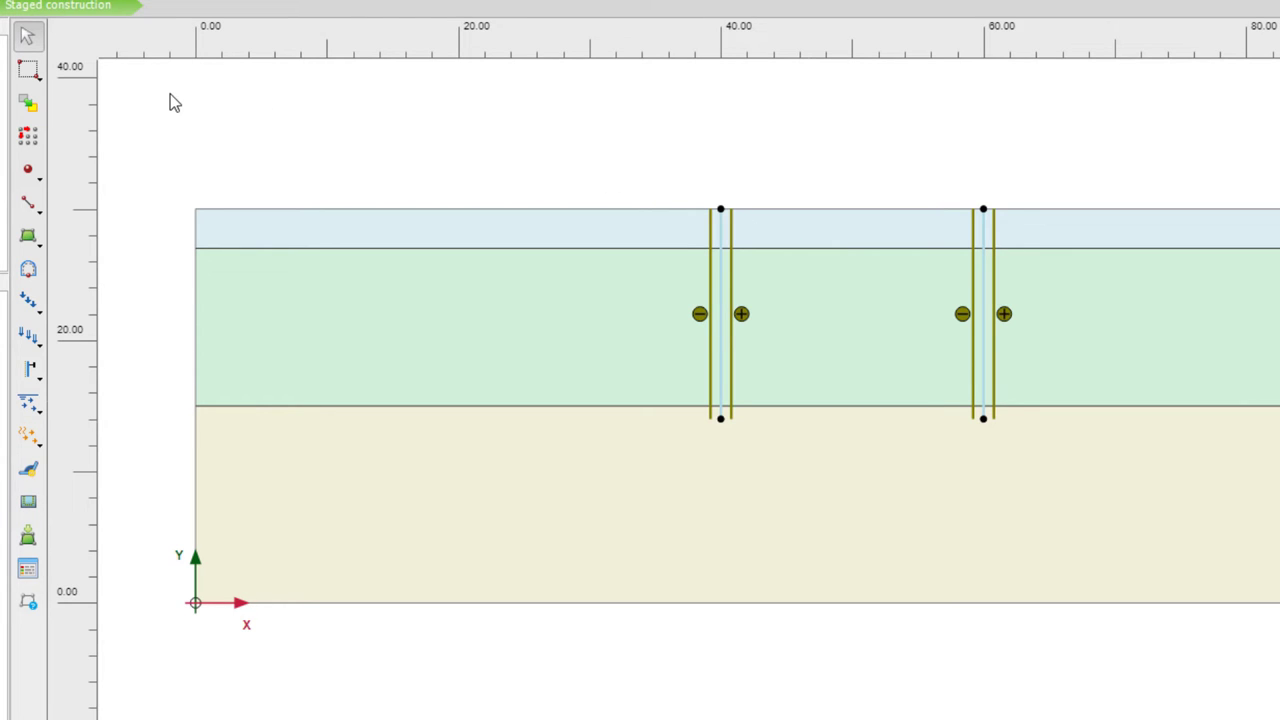
- Create a horizontal line between the two plates from (40, 23) to (60, 23)
{"action": "left_click", "coordinate": [29, 206]}
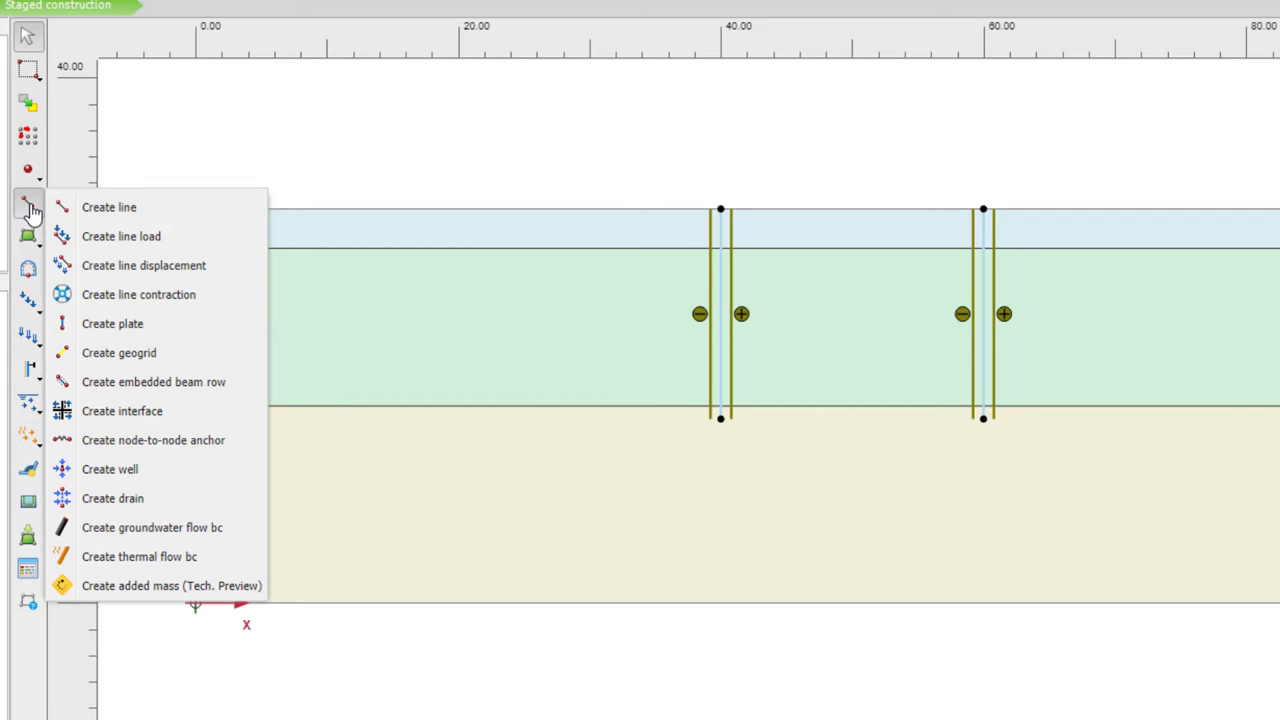
{"action": "left_click", "coordinate": [98, 209]}
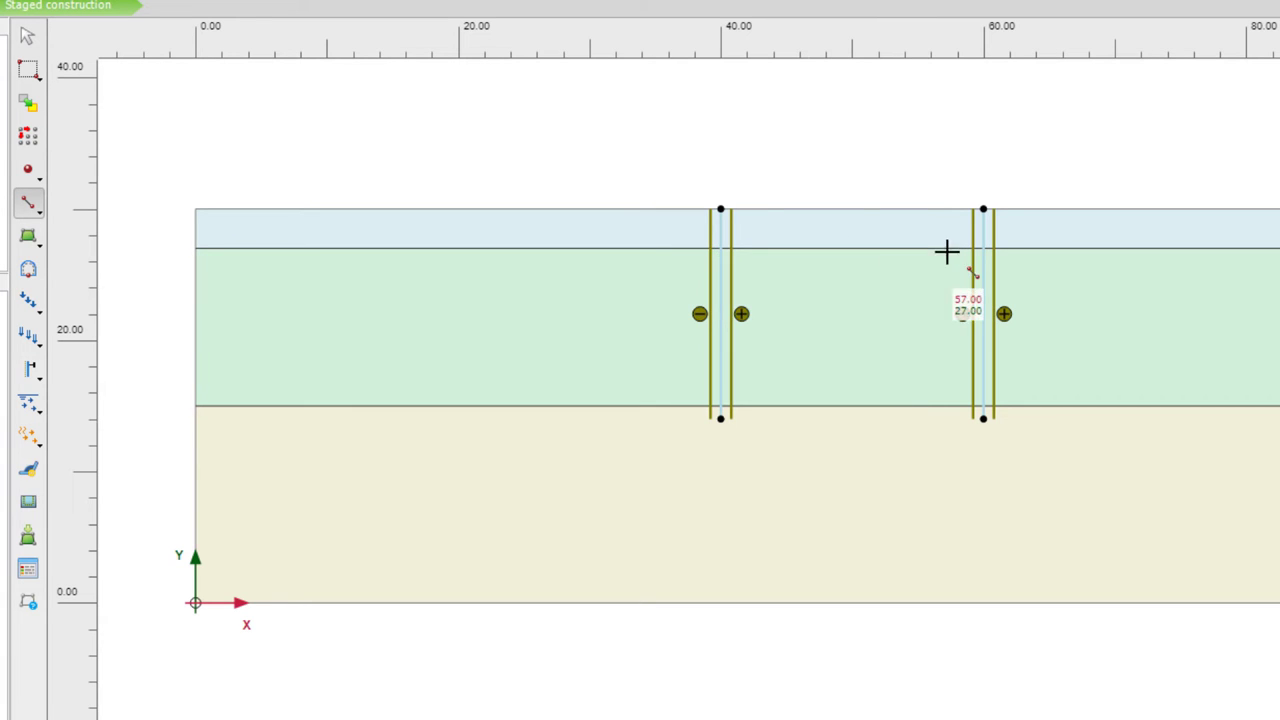
{"action": "left_click", "coordinate": [720, 298]}
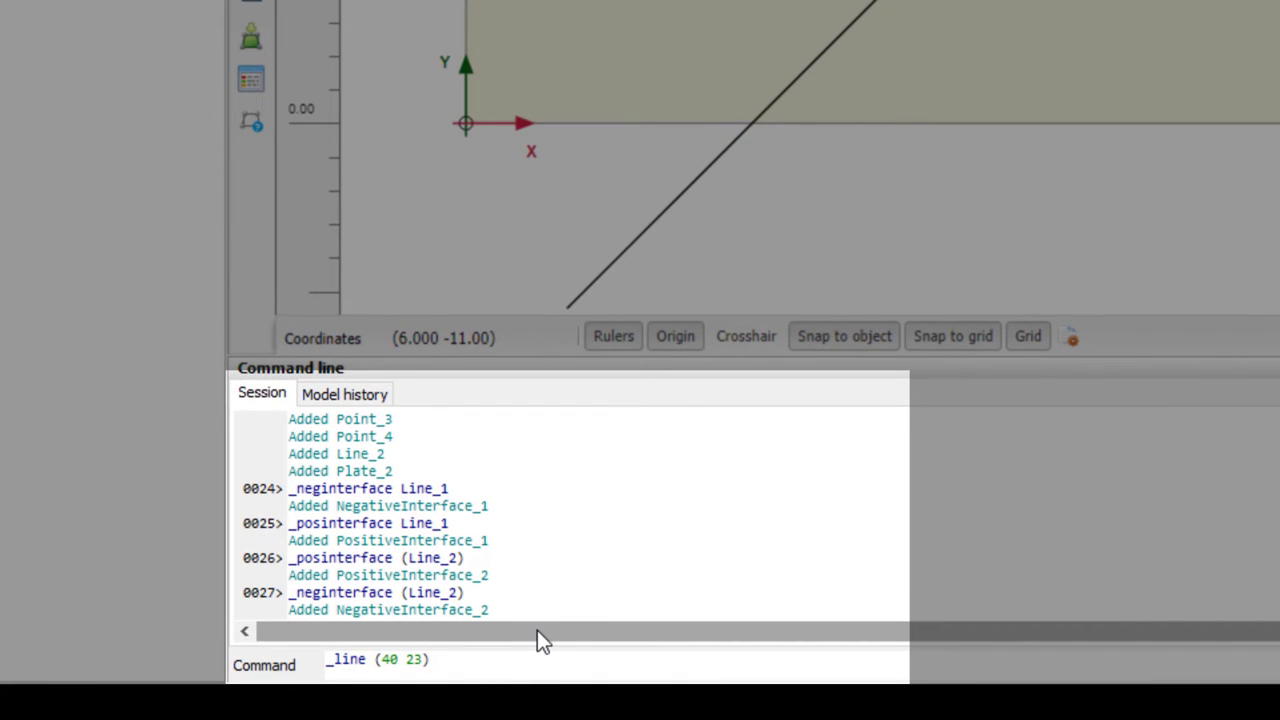
{"action": "type", "text": "(60"}
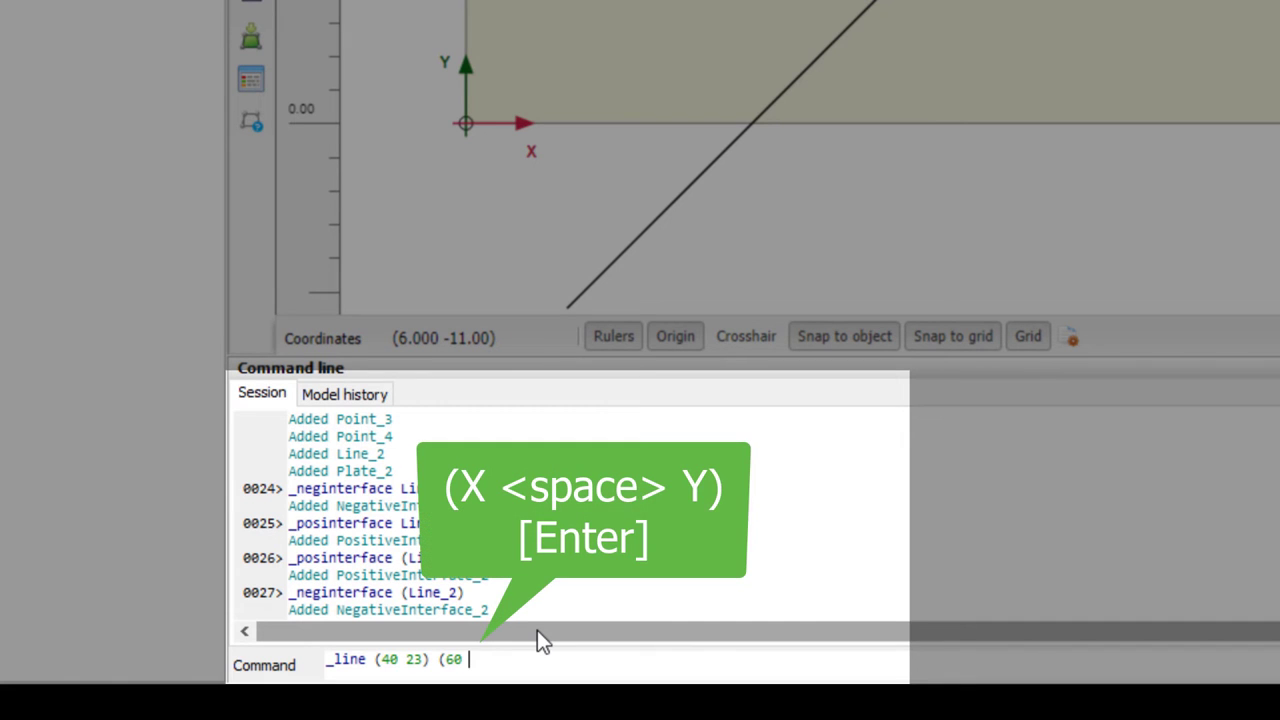
{"action": "type", "text": " 23)"}
{"action": "key", "text": "Return"}
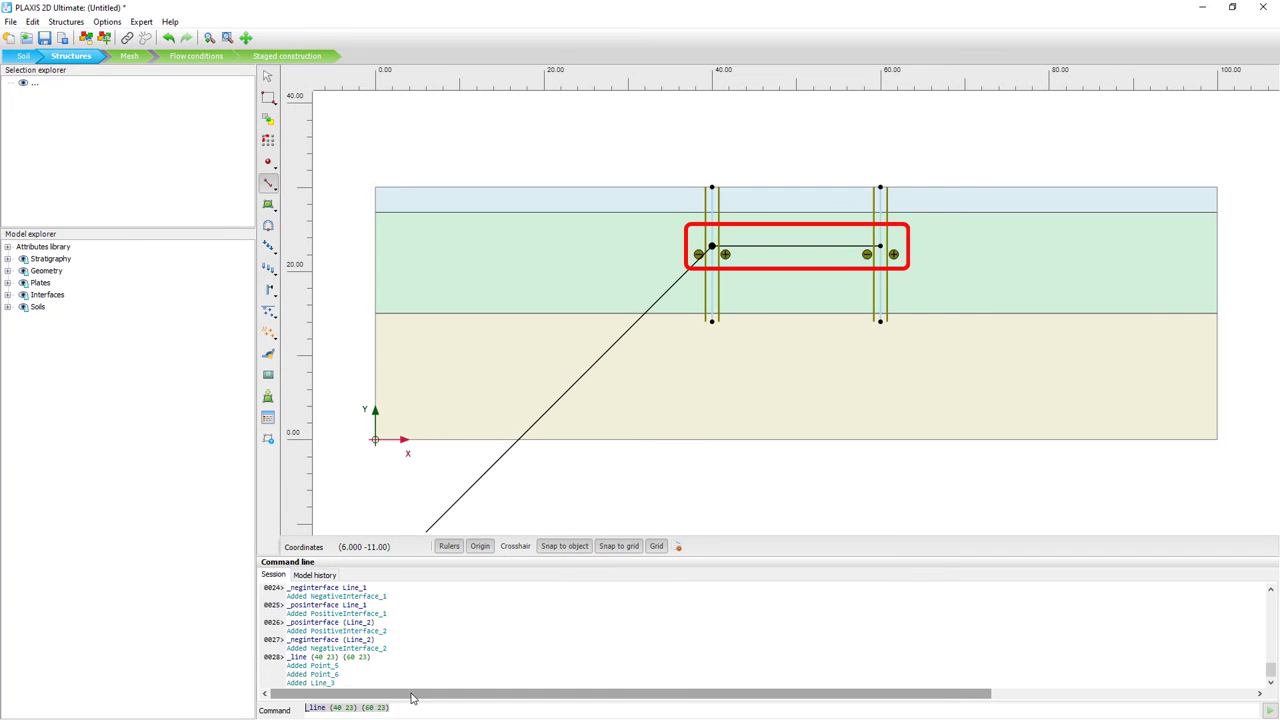
{"action": "key", "text": "Escape"}
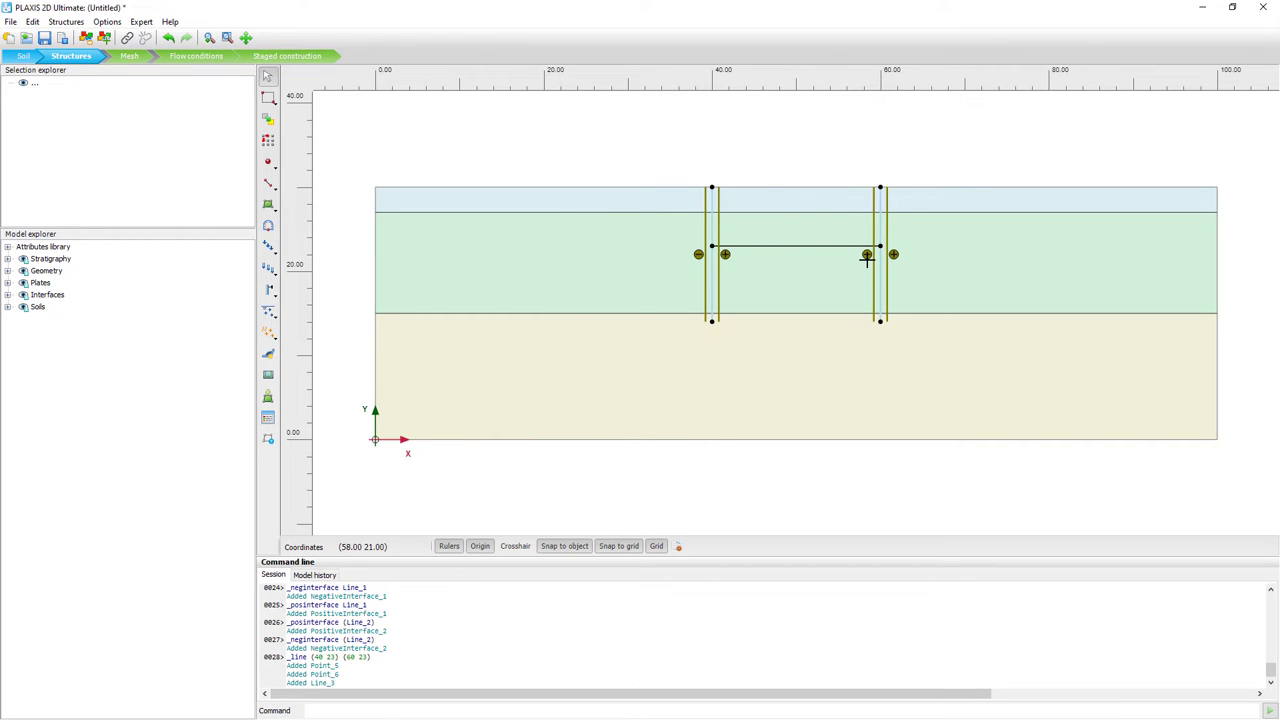
- Create a second horizontal line between the plates from (40, 20) to (60, 20)
{"action": "left_click", "coordinate": [268, 183]}
{"action": "left_click", "coordinate": [312, 190]}
{"action": "left_click", "coordinate": [711, 271]}
{"action": "left_click", "coordinate": [880, 271]}
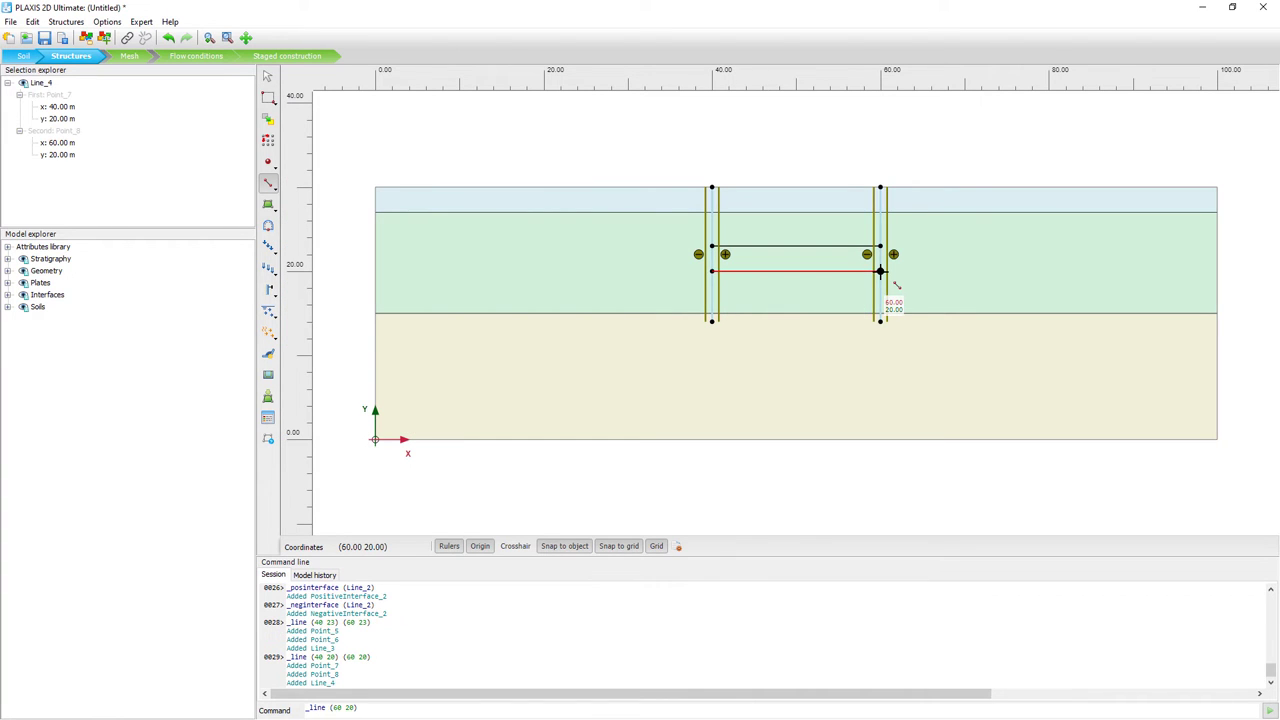
- Assign the Wall plate material set to both vertical plates at x = 40 and x = 60
{"action": "key", "text": "Escape"}
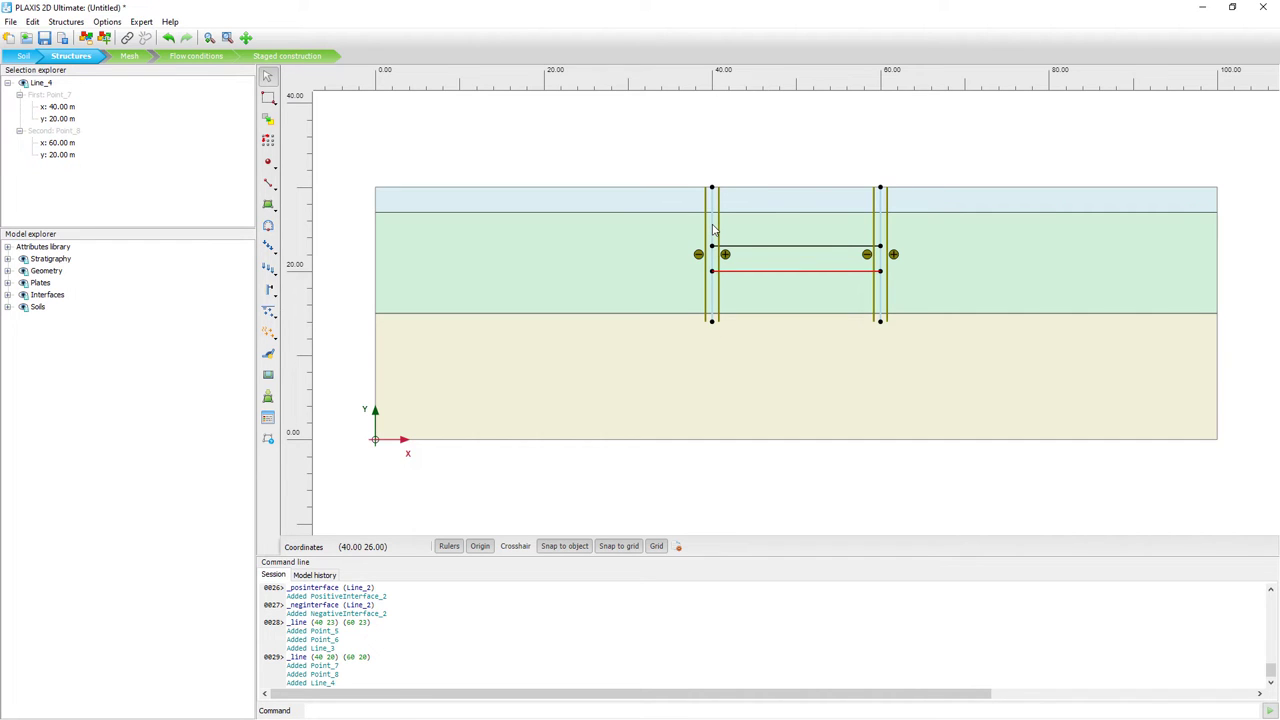
{"action": "left_click", "coordinate": [713, 229]}
{"action": "left_click", "coordinate": [881, 229]}
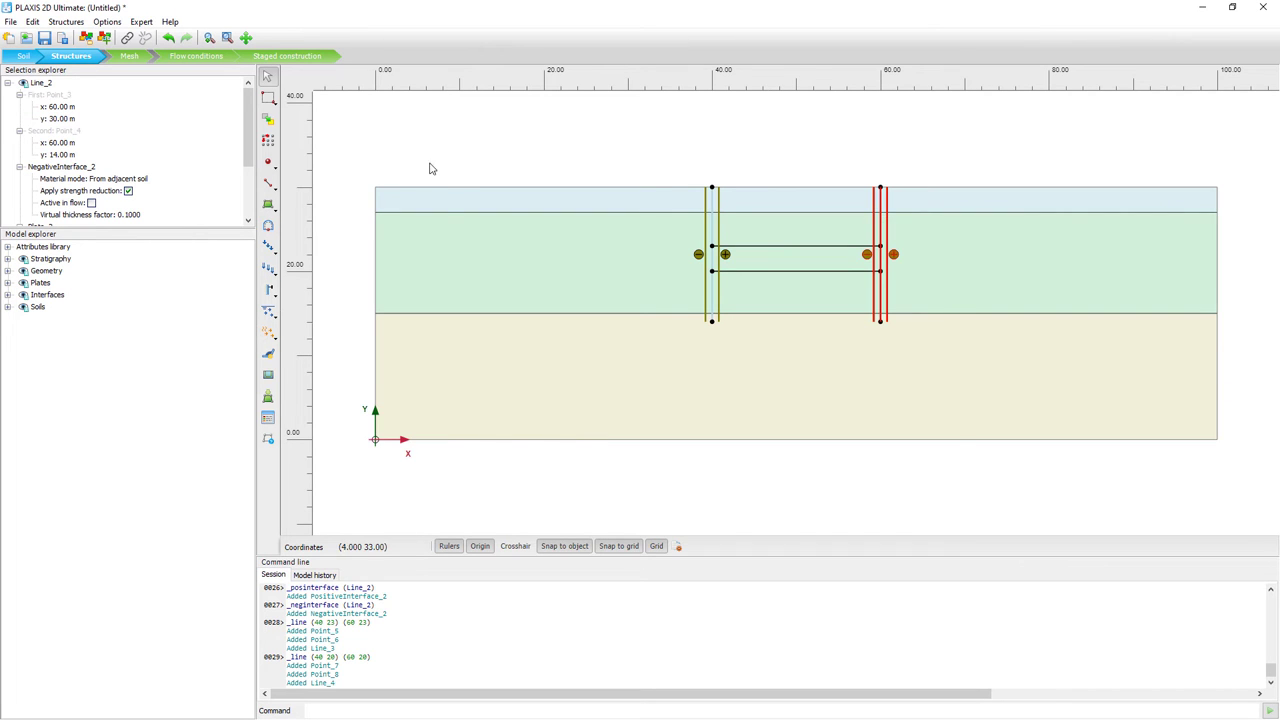
{"action": "left_click_drag", "start_coordinate": [188, 229], "coordinate": [187, 343]}
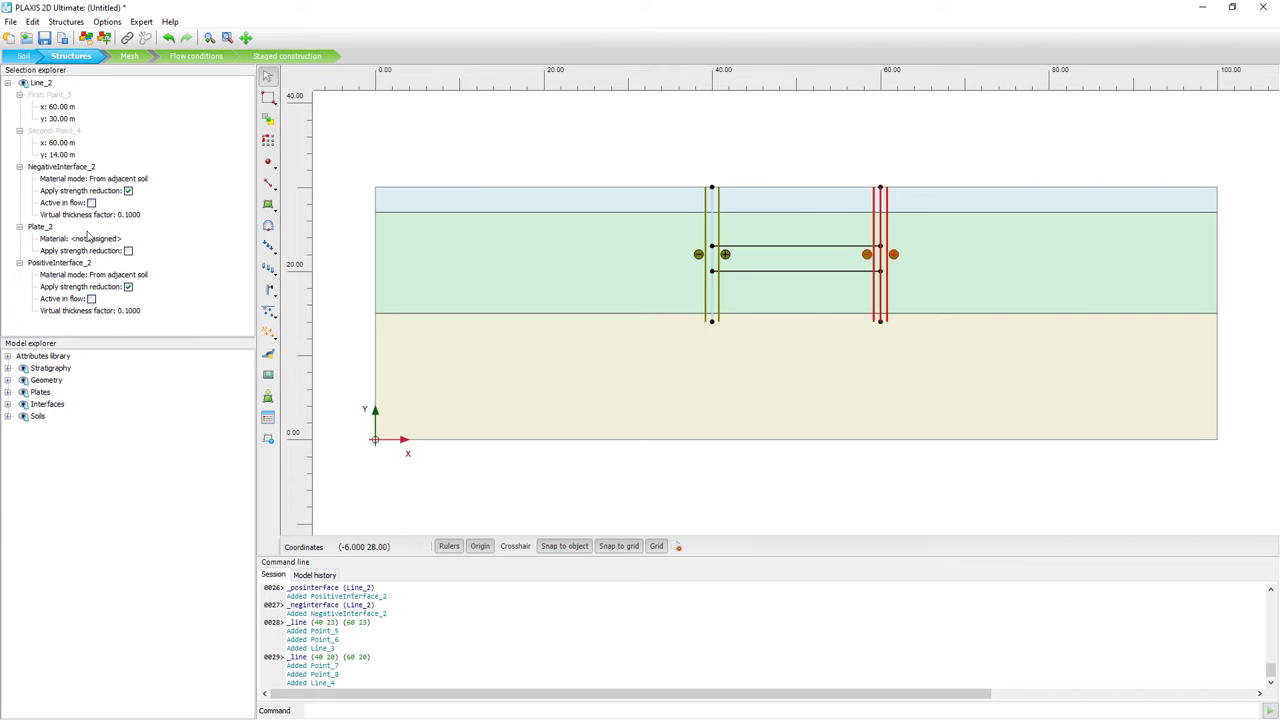
{"action": "left_click", "coordinate": [268, 424]}
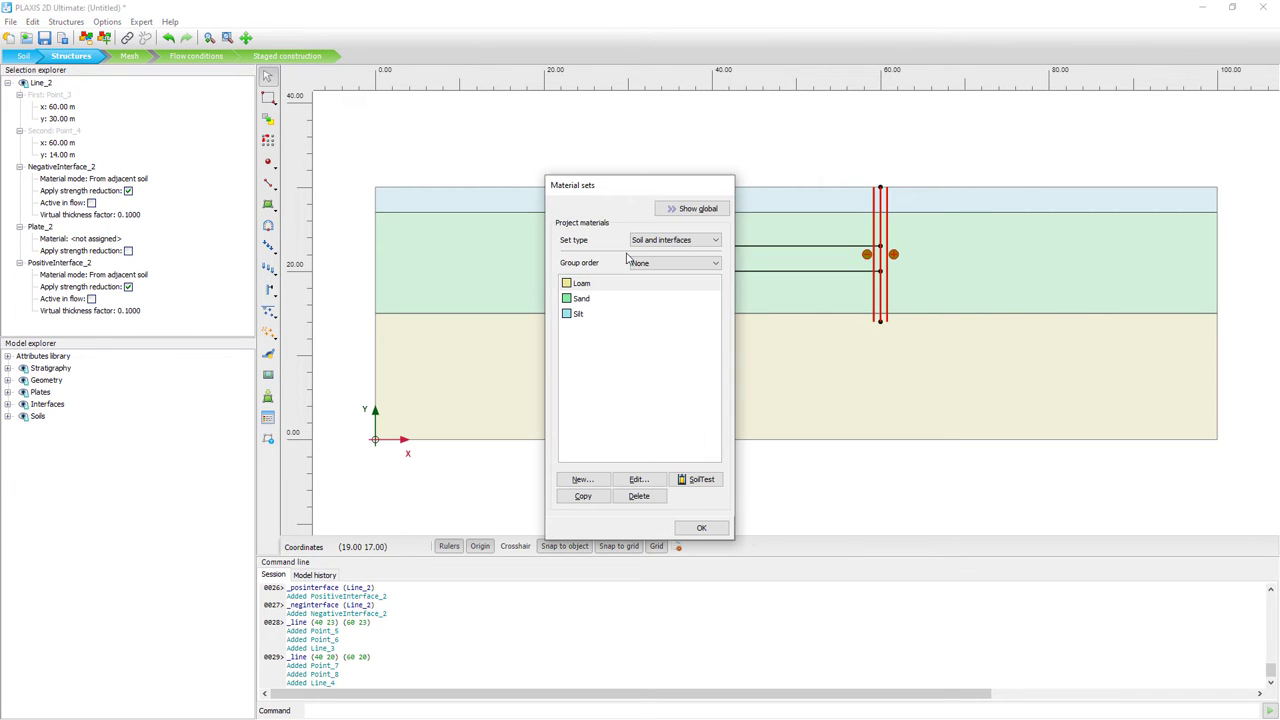
{"action": "left_click", "coordinate": [679, 244]}
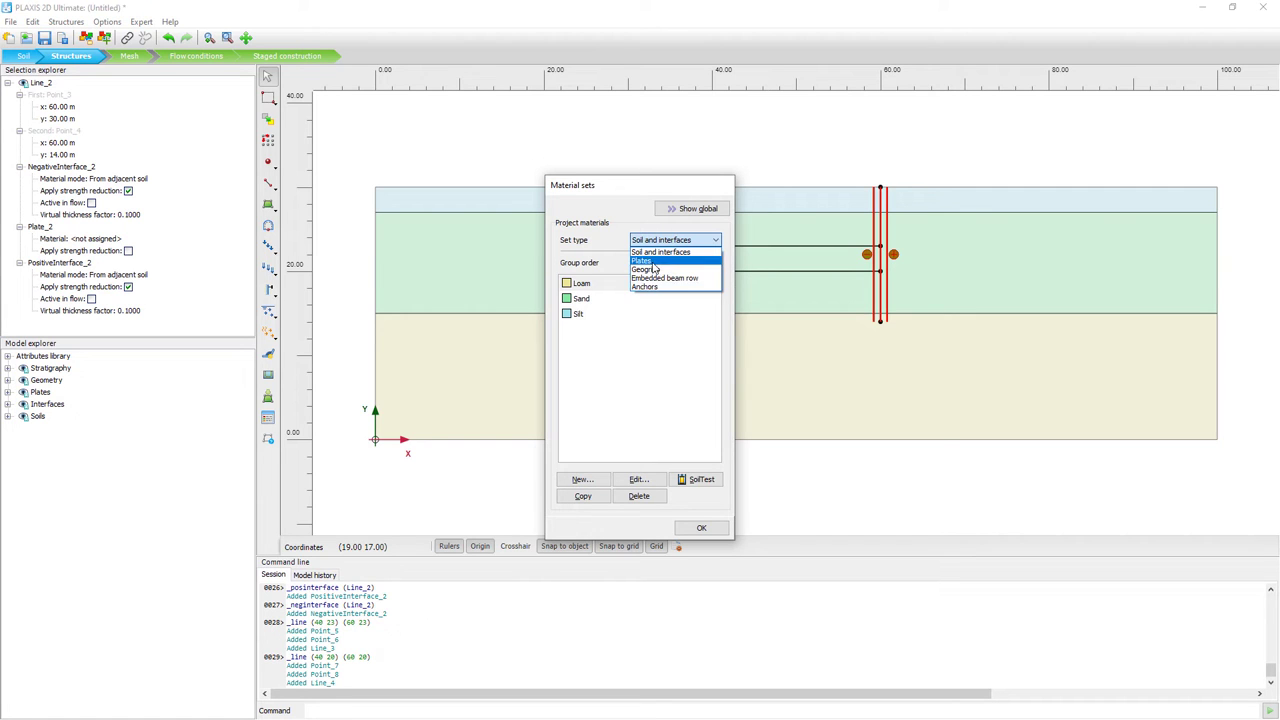
{"action": "left_click", "coordinate": [652, 264]}
{"action": "left_click", "coordinate": [625, 284]}
{"action": "left_click_drag", "start_coordinate": [616, 194], "coordinate": [483, 150]}
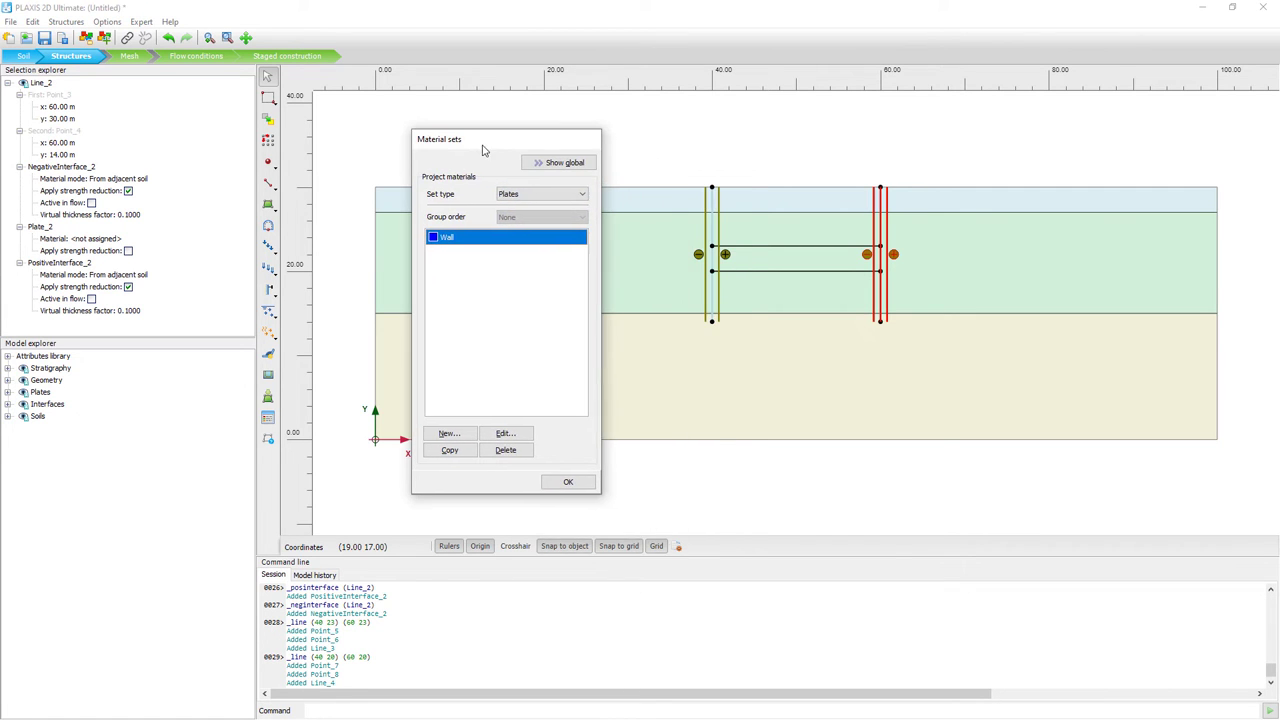
{"action": "left_click_drag", "start_coordinate": [448, 238], "coordinate": [883, 241]}
{"action": "left_click", "coordinate": [580, 482]}
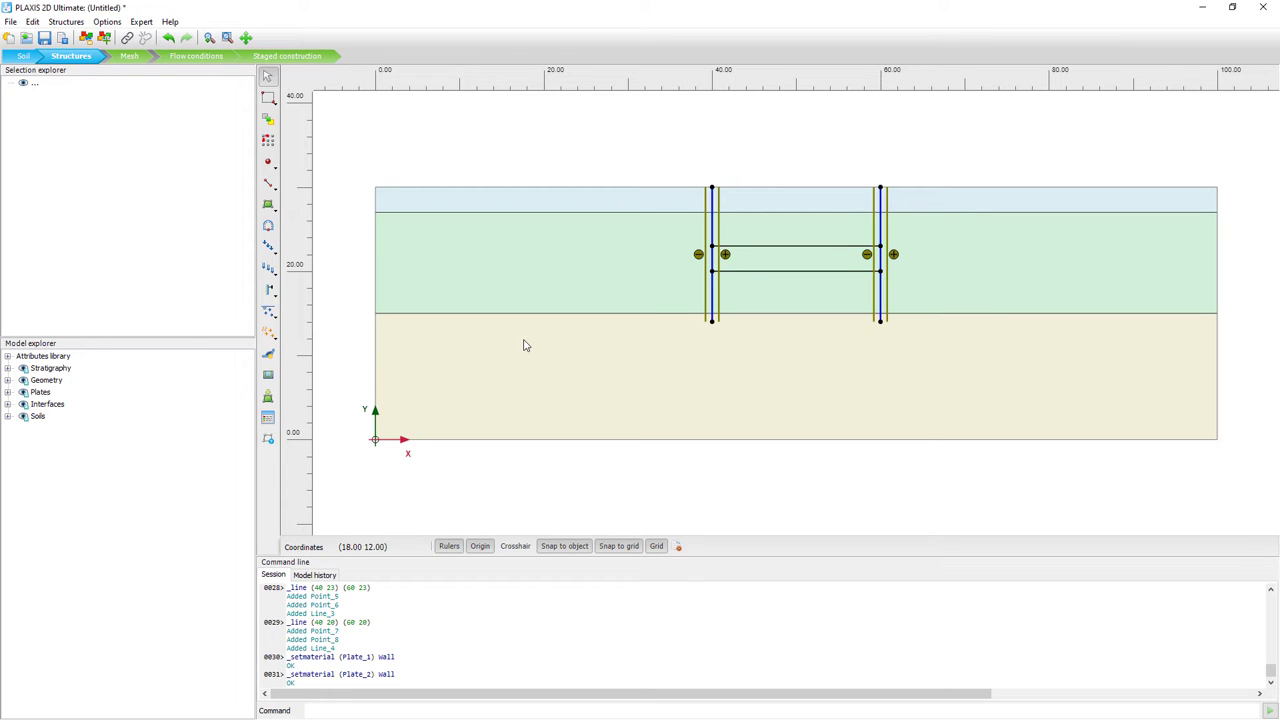
- Create a node-to-node anchor from (40, 27) on the wall at x = 40 to (31, 21)
{"action": "left_click", "coordinate": [268, 186]}
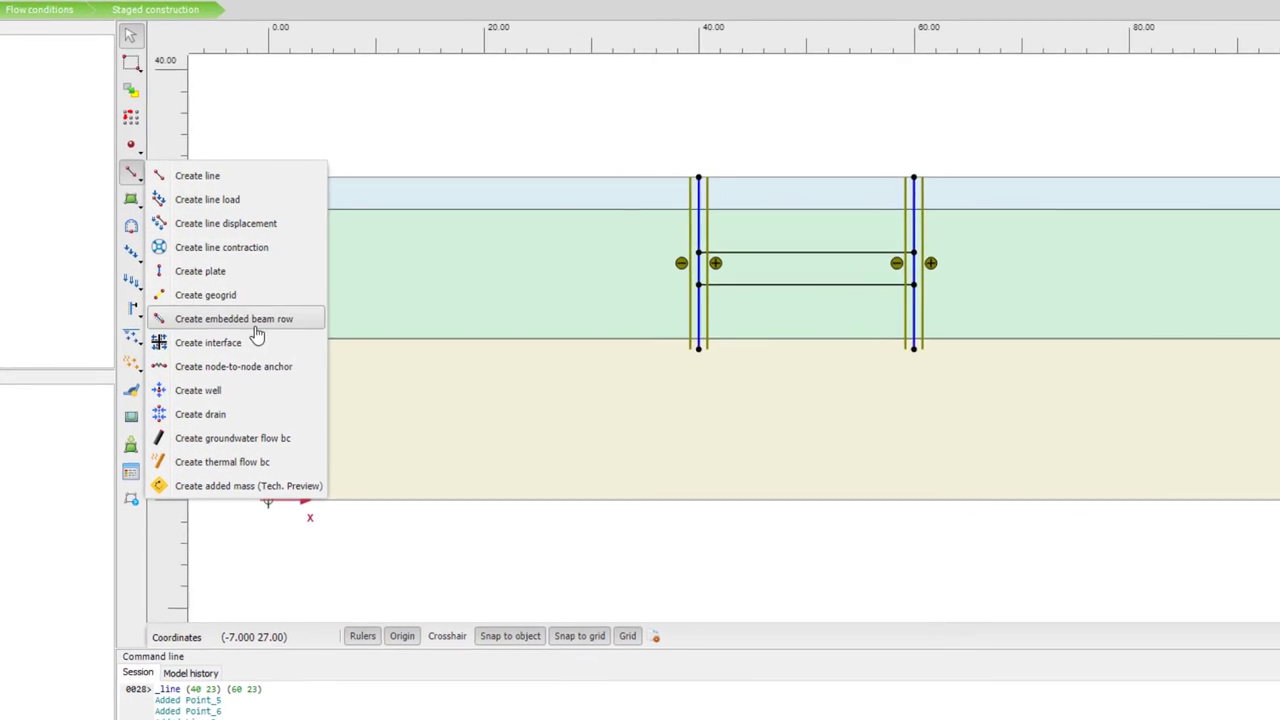
{"action": "left_click", "coordinate": [250, 366]}
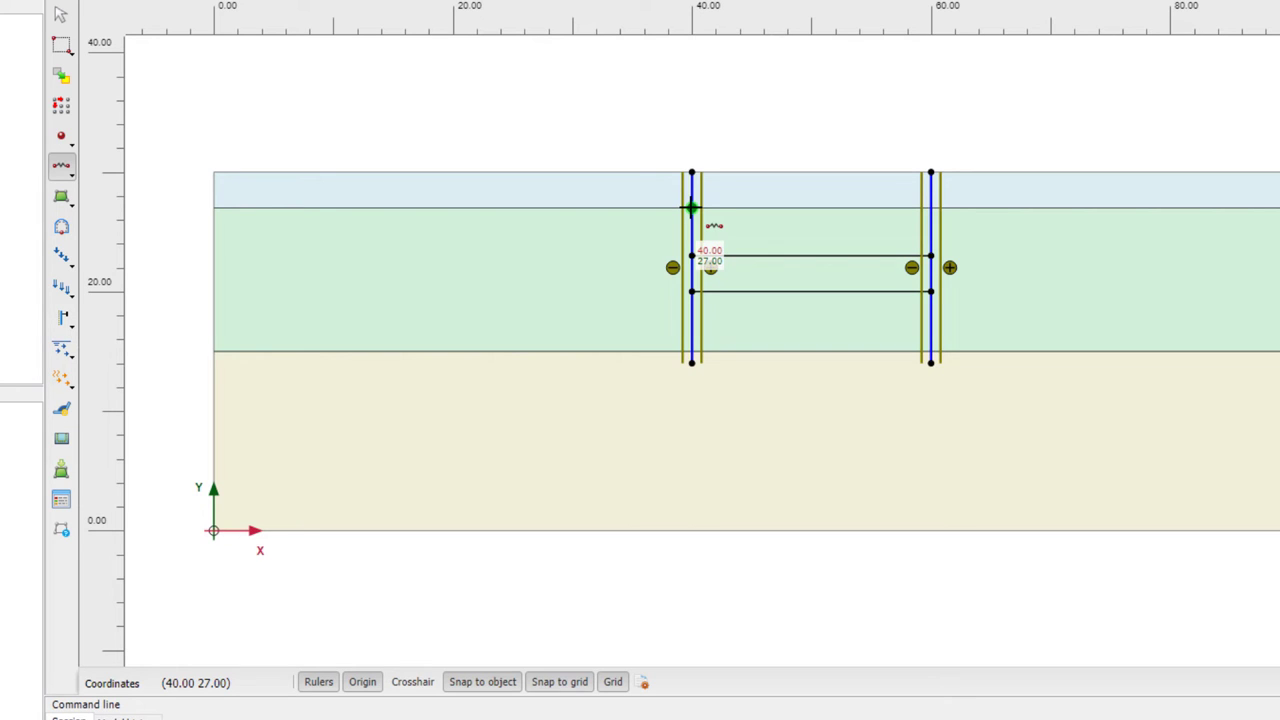
{"action": "left_click", "coordinate": [691, 207]}
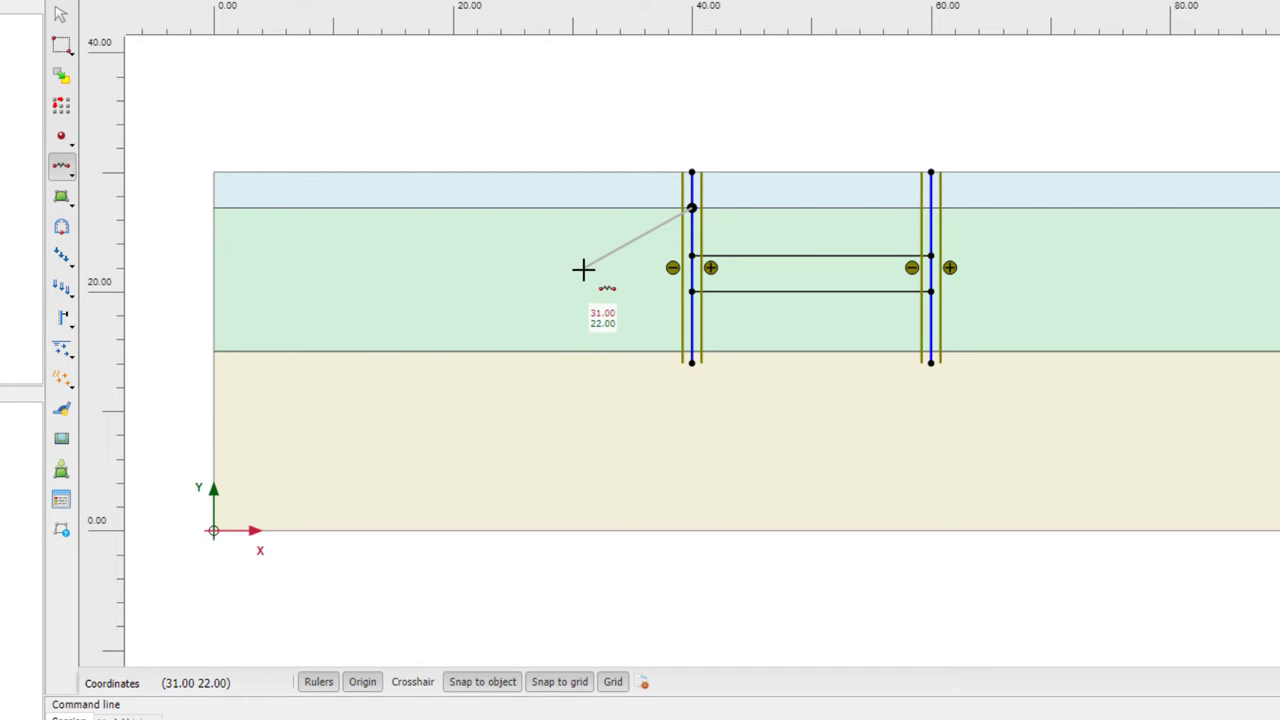
{"action": "left_click", "coordinate": [584, 275]}
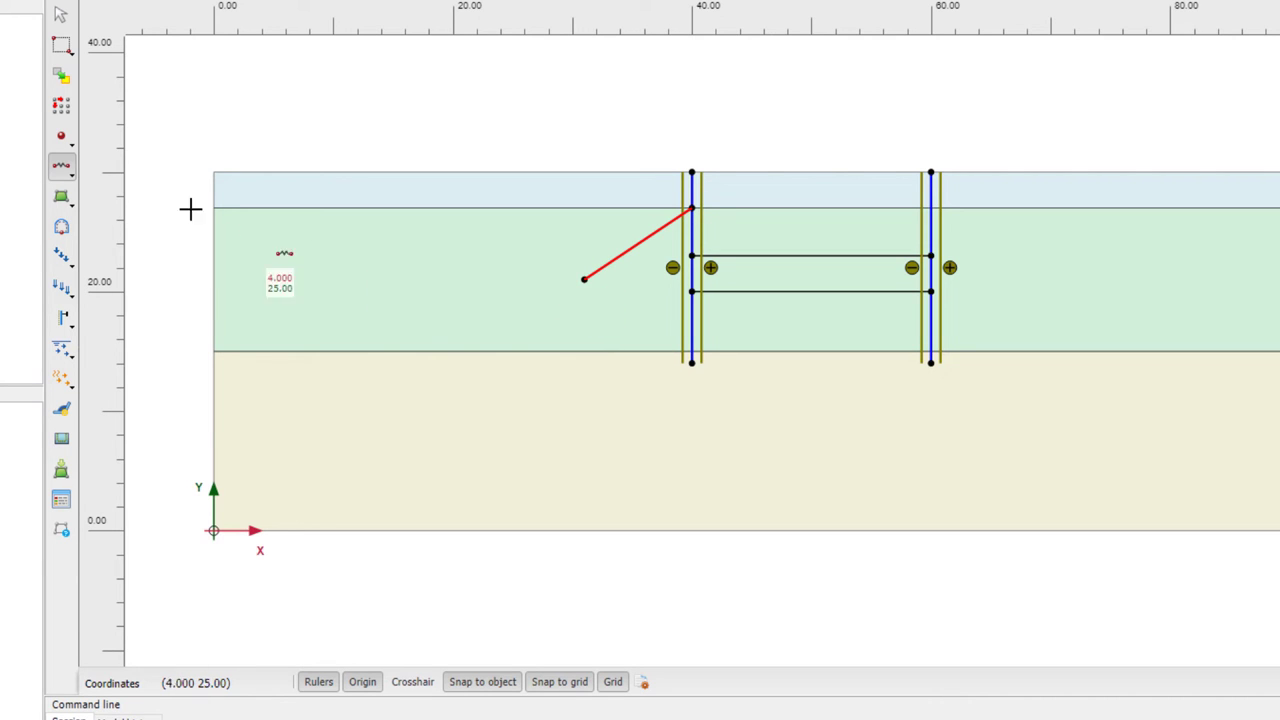
- Create an embedded beam row from the anchor's free end at (31, 21) to (28, 19)
{"action": "left_click", "coordinate": [66, 176]}
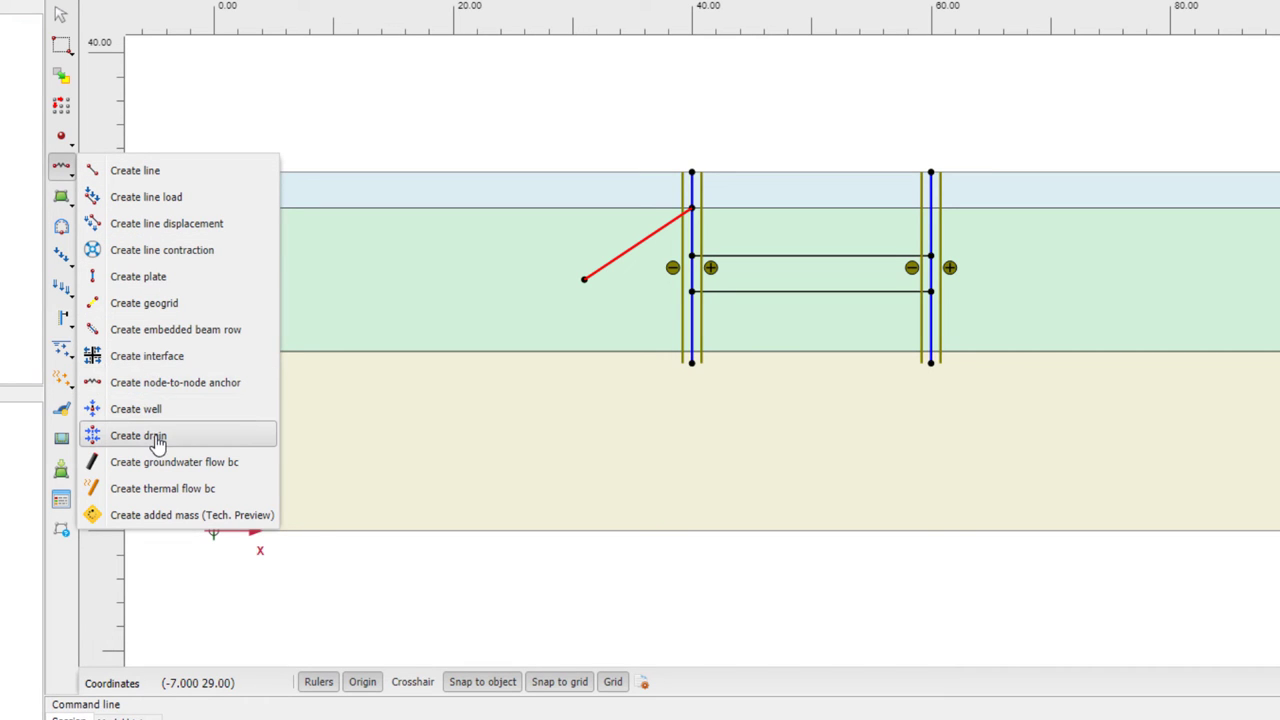
{"action": "left_click", "coordinate": [211, 334]}
{"action": "left_click", "coordinate": [584, 279]}
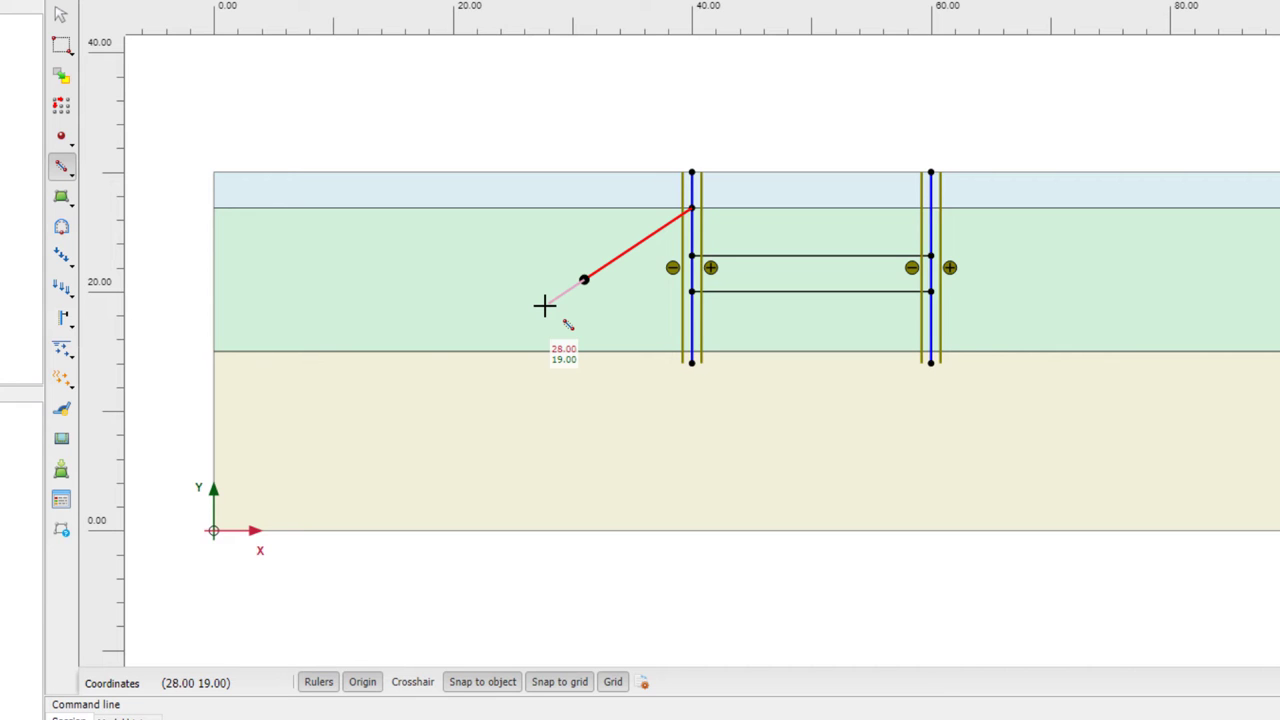
{"action": "left_click", "coordinate": [545, 305]}
{"action": "key", "text": "Escape"}
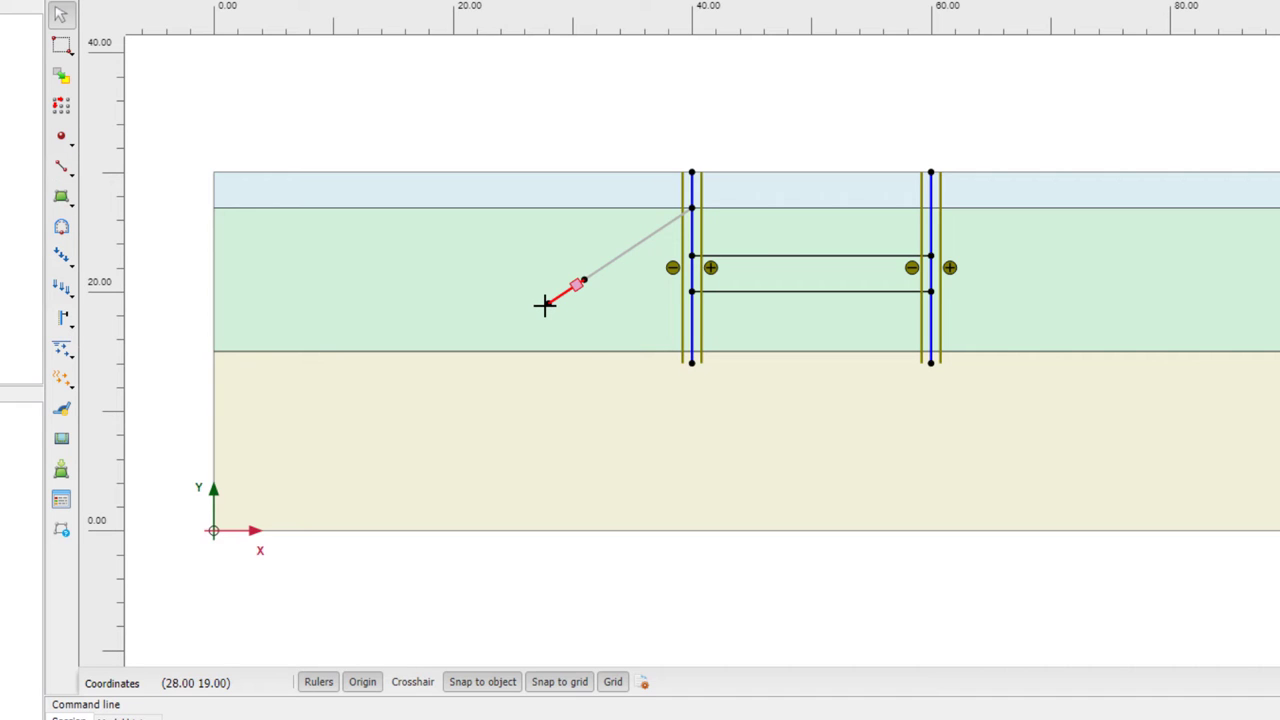
- Set the behaviour of the embedded beam row at the end of the anchor to Grout body
{"action": "left_click", "coordinate": [644, 239]}
{"action": "left_click", "coordinate": [568, 288]}
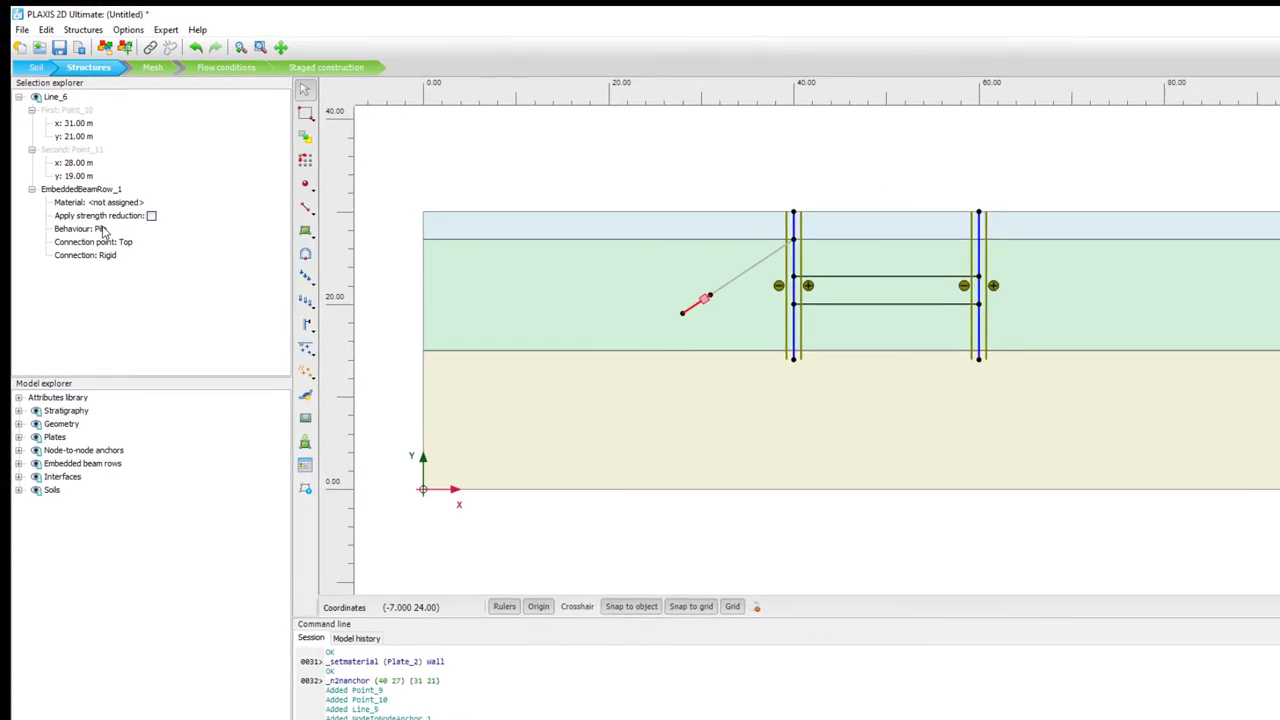
{"action": "left_click", "coordinate": [103, 230]}
{"action": "left_click", "coordinate": [106, 230]}
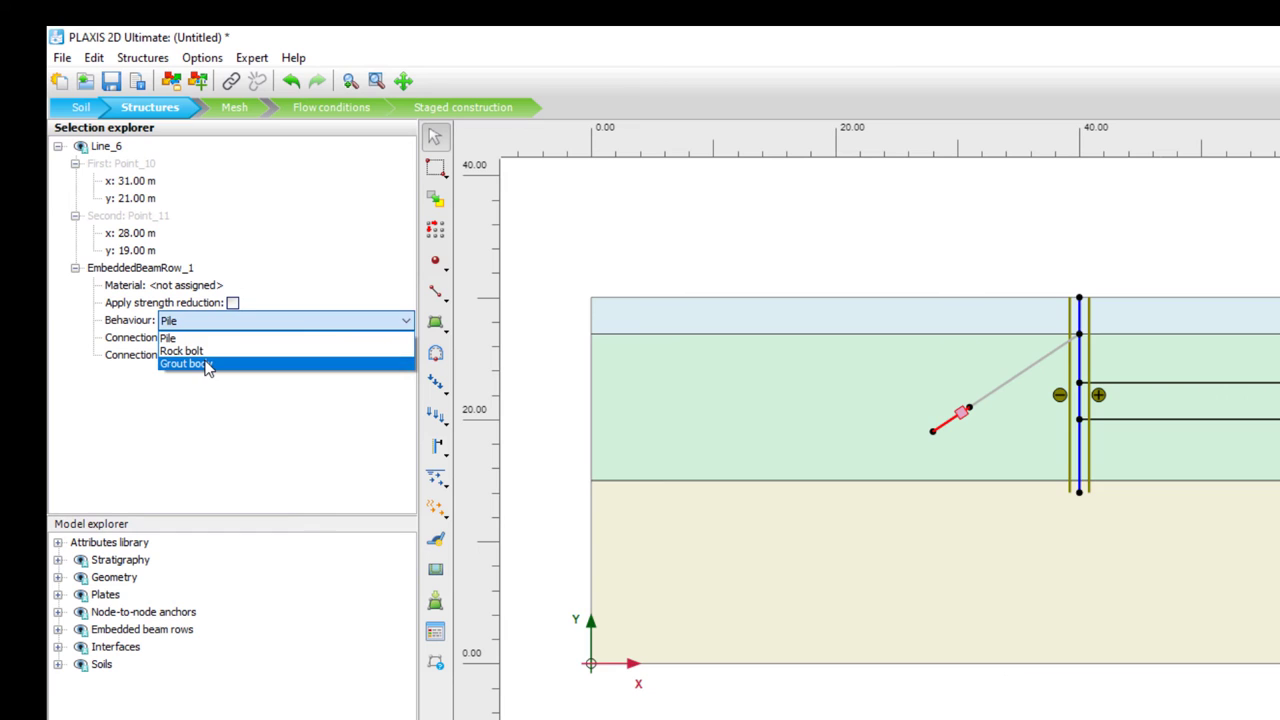
{"action": "left_click", "coordinate": [207, 364]}
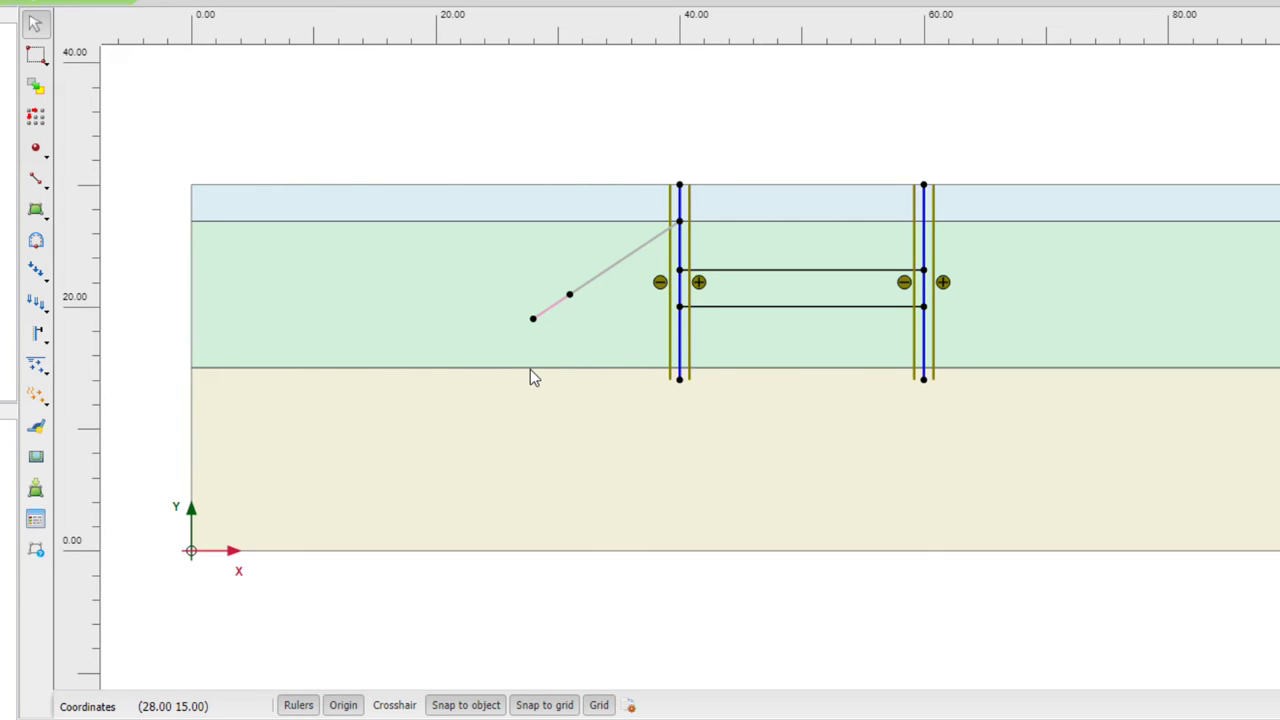
- Array the anchor and its grout body in the y direction with 2 columns at a distance of -4
{"action": "left_click", "coordinate": [619, 265]}
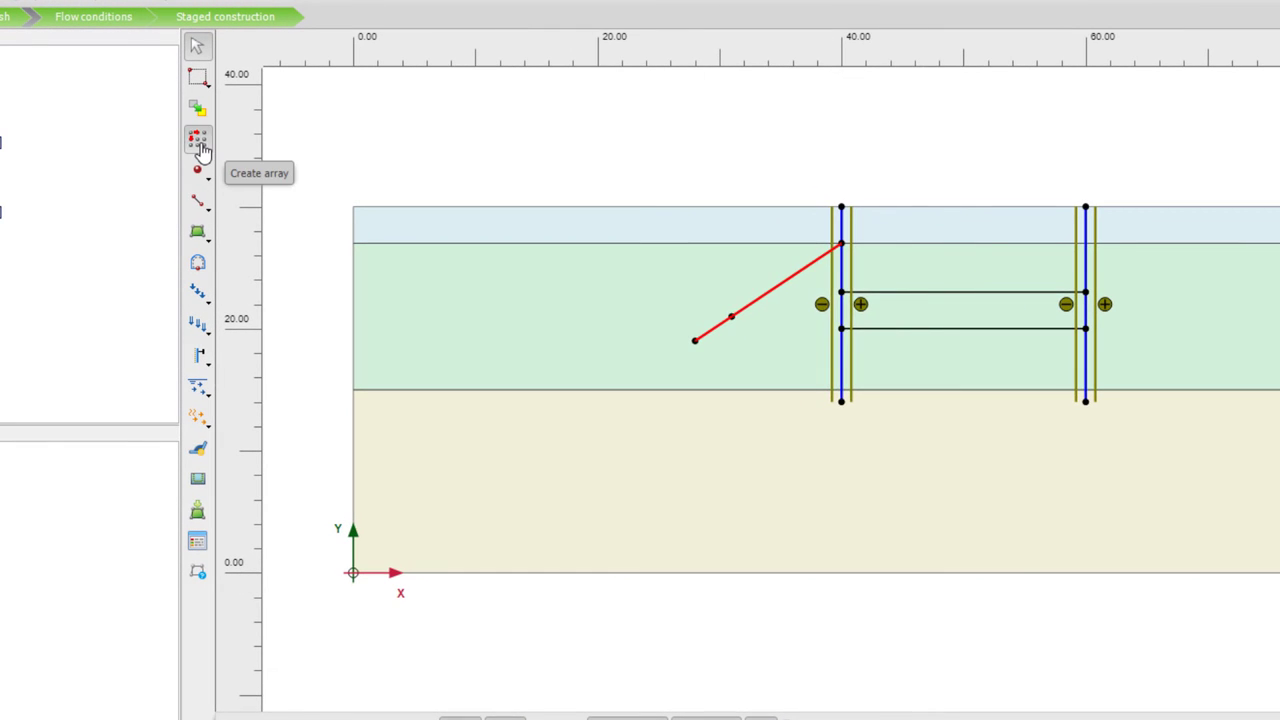
{"action": "left_click", "coordinate": [198, 143]}
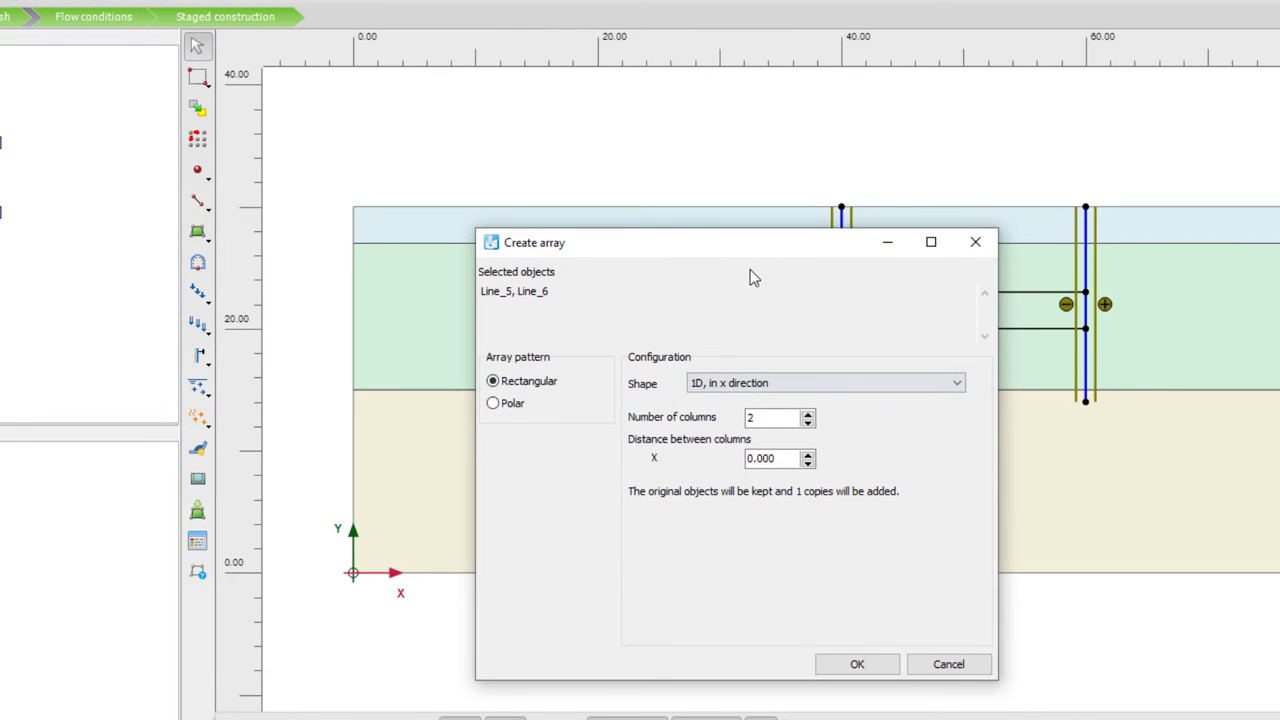
{"action": "left_click_drag", "start_coordinate": [731, 252], "coordinate": [369, 187]}
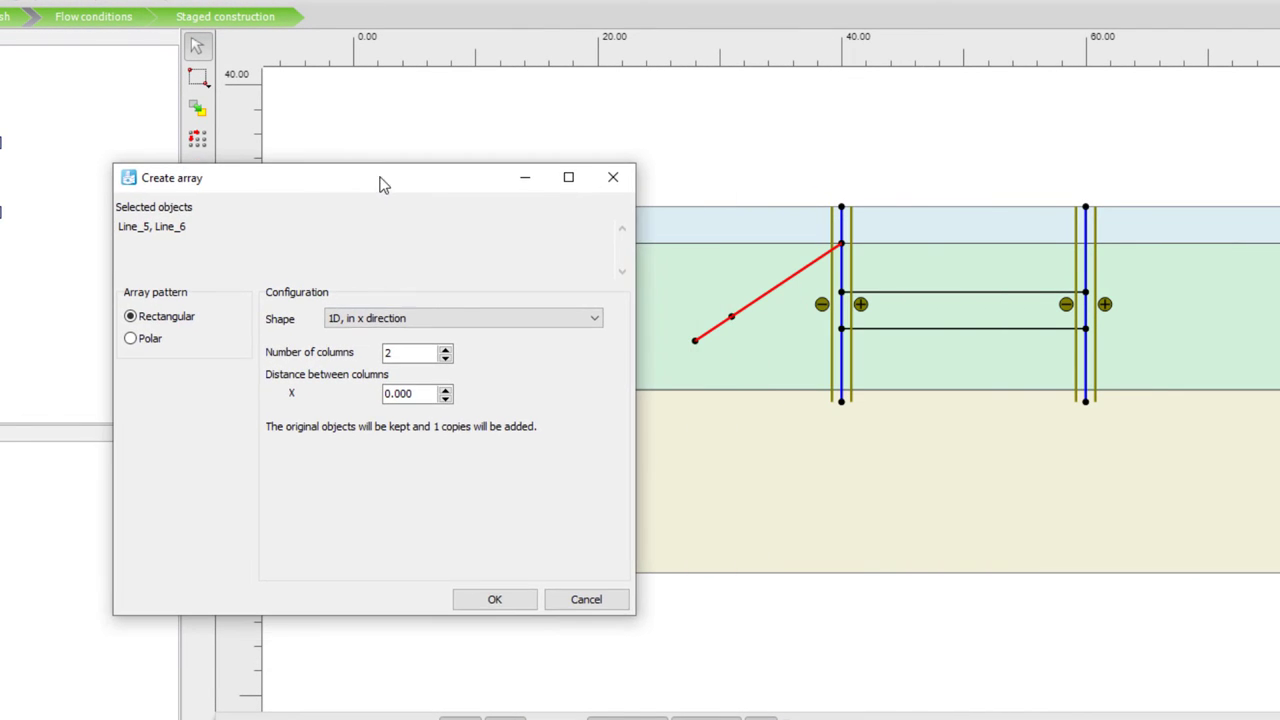
{"action": "left_click", "coordinate": [469, 319]}
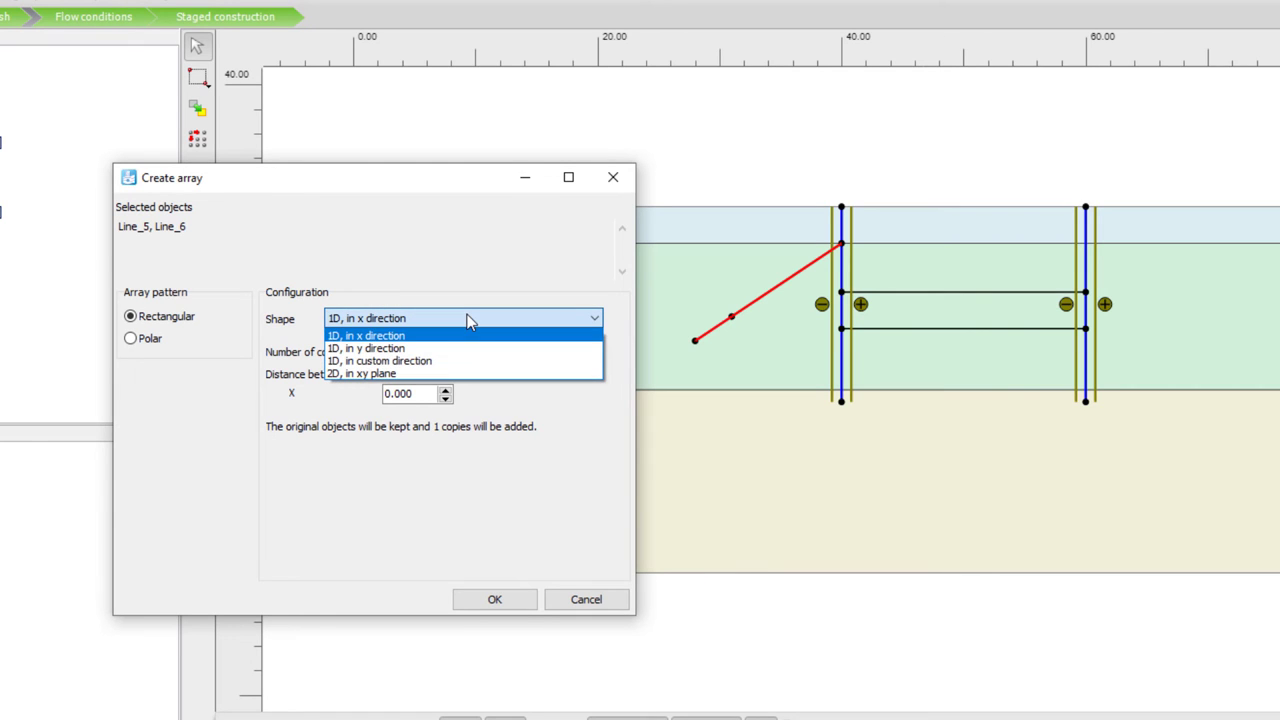
{"action": "left_click", "coordinate": [405, 354]}
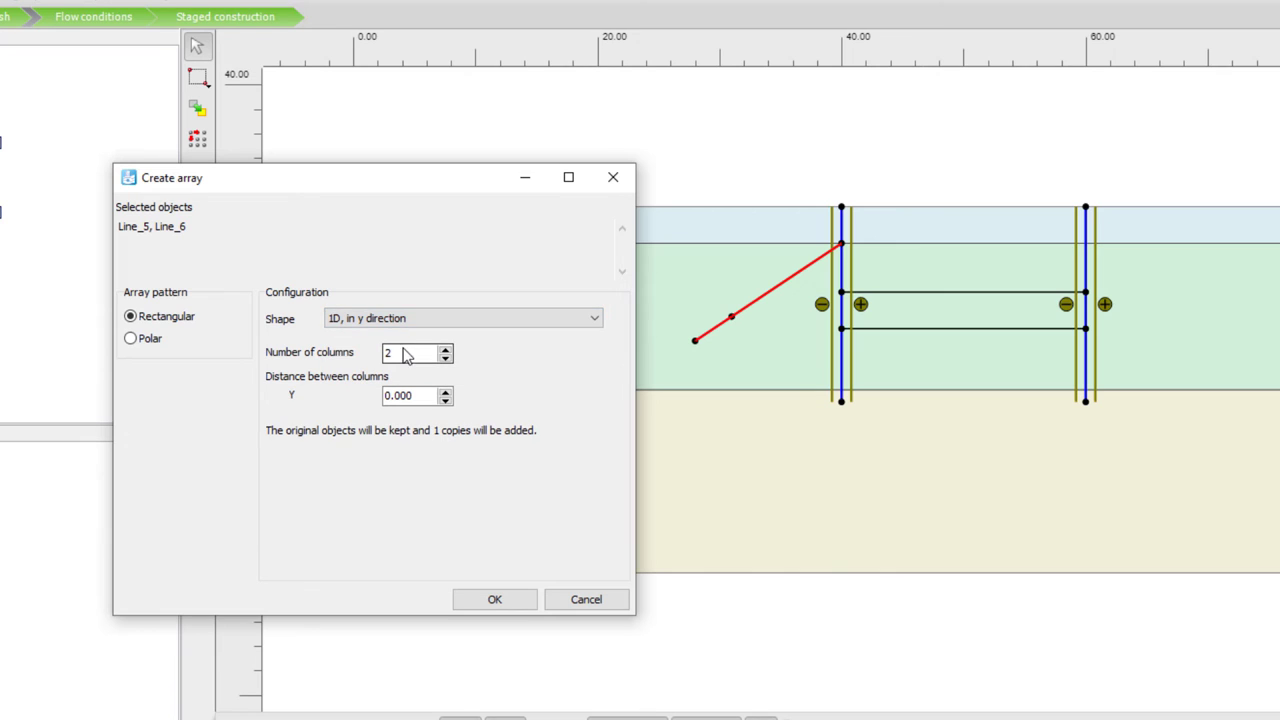
{"action": "double_click", "coordinate": [428, 397]}
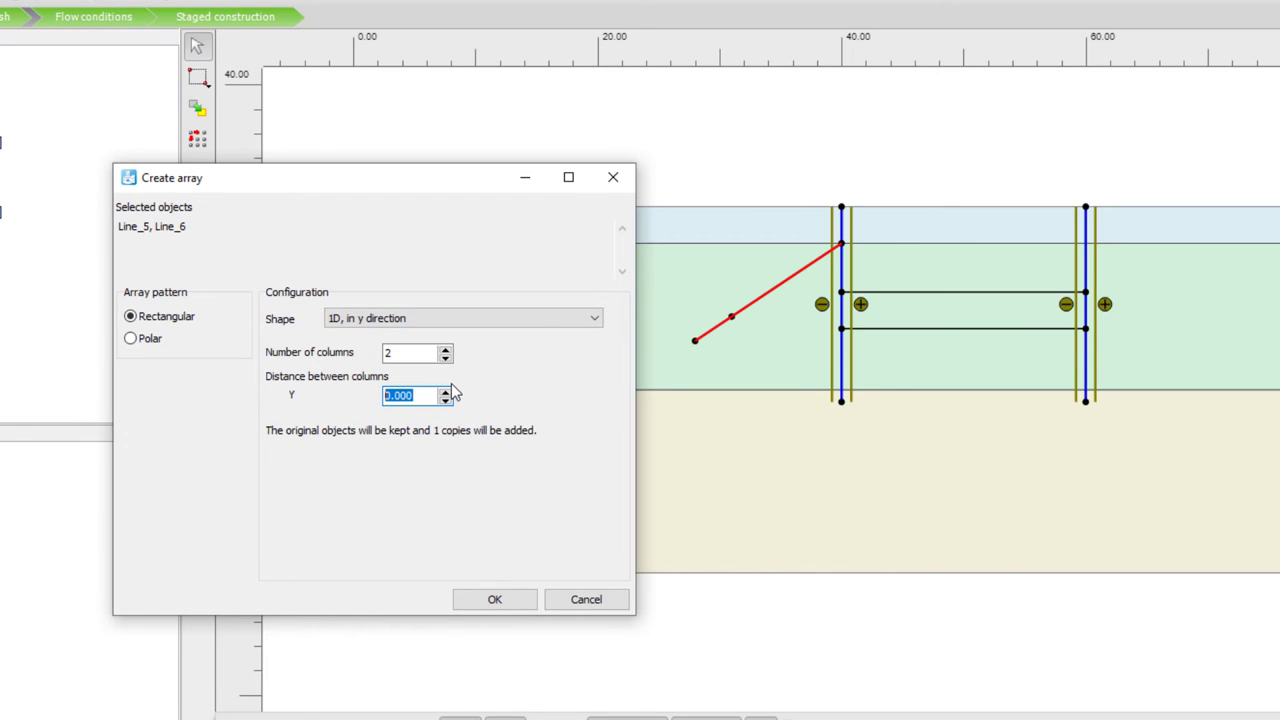
{"action": "type", "text": "-4"}
{"action": "left_click", "coordinate": [411, 352]}
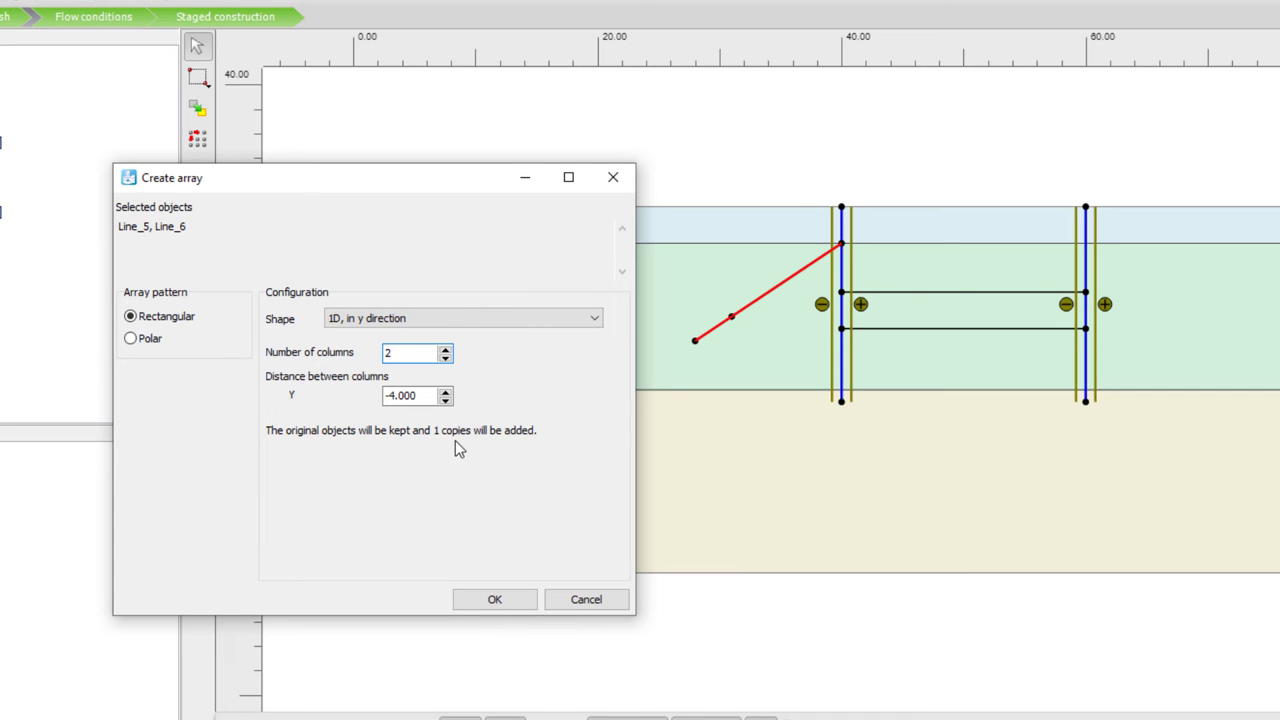
{"action": "left_click", "coordinate": [505, 605]}
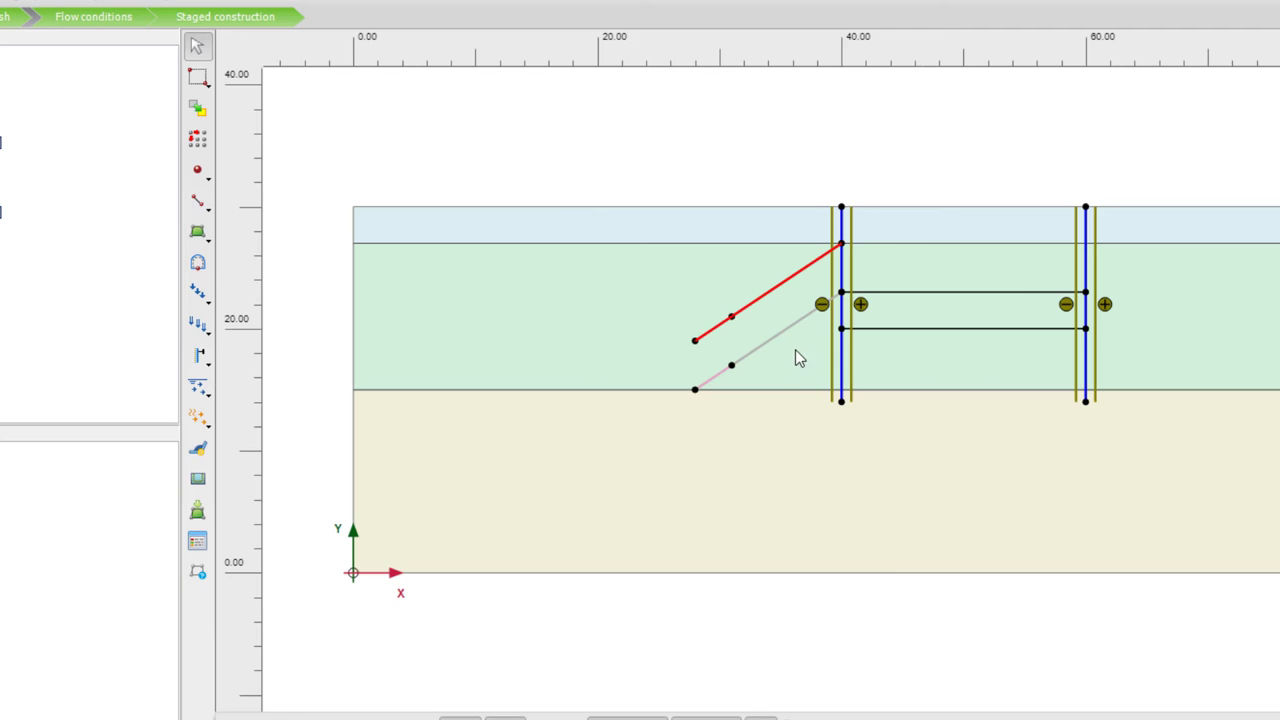
{"action": "left_click", "coordinate": [769, 330]}
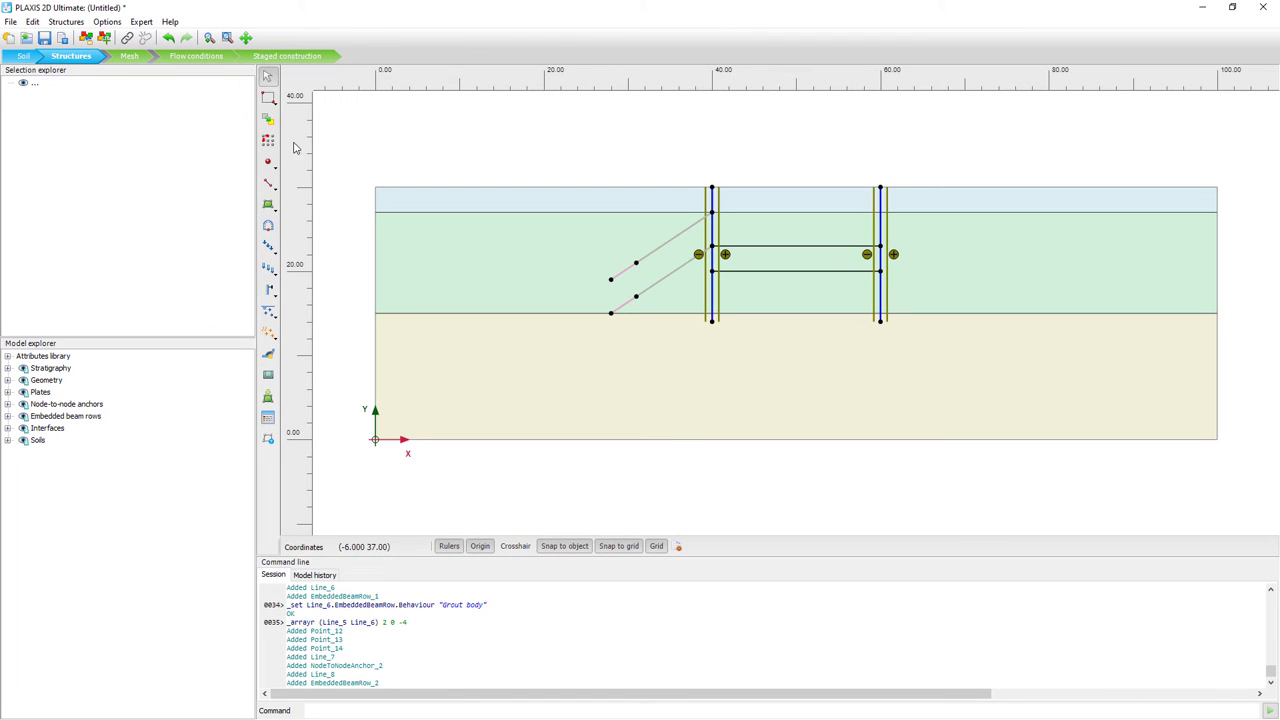
- Create a node-to-node anchor from (60, 27) on the wall at x = 60 to (69, 21)
{"action": "left_click", "coordinate": [268, 186]}
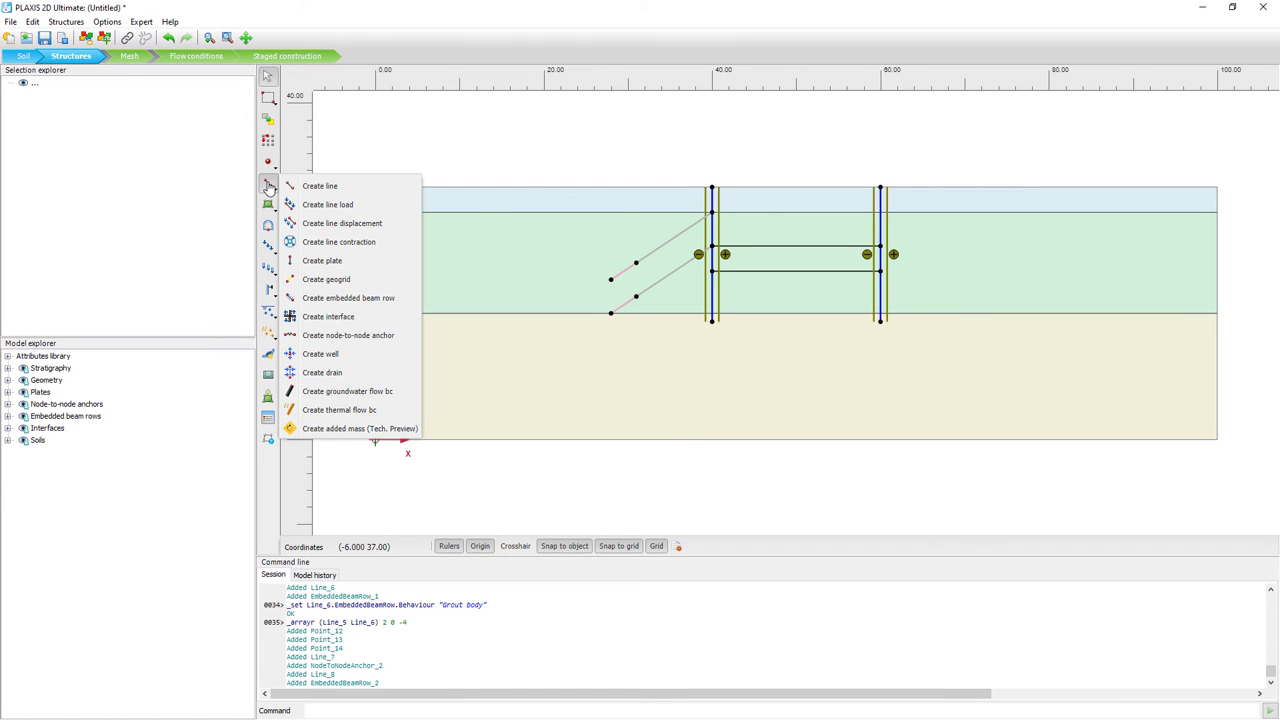
{"action": "left_click", "coordinate": [345, 335]}
{"action": "left_click", "coordinate": [879, 212]}
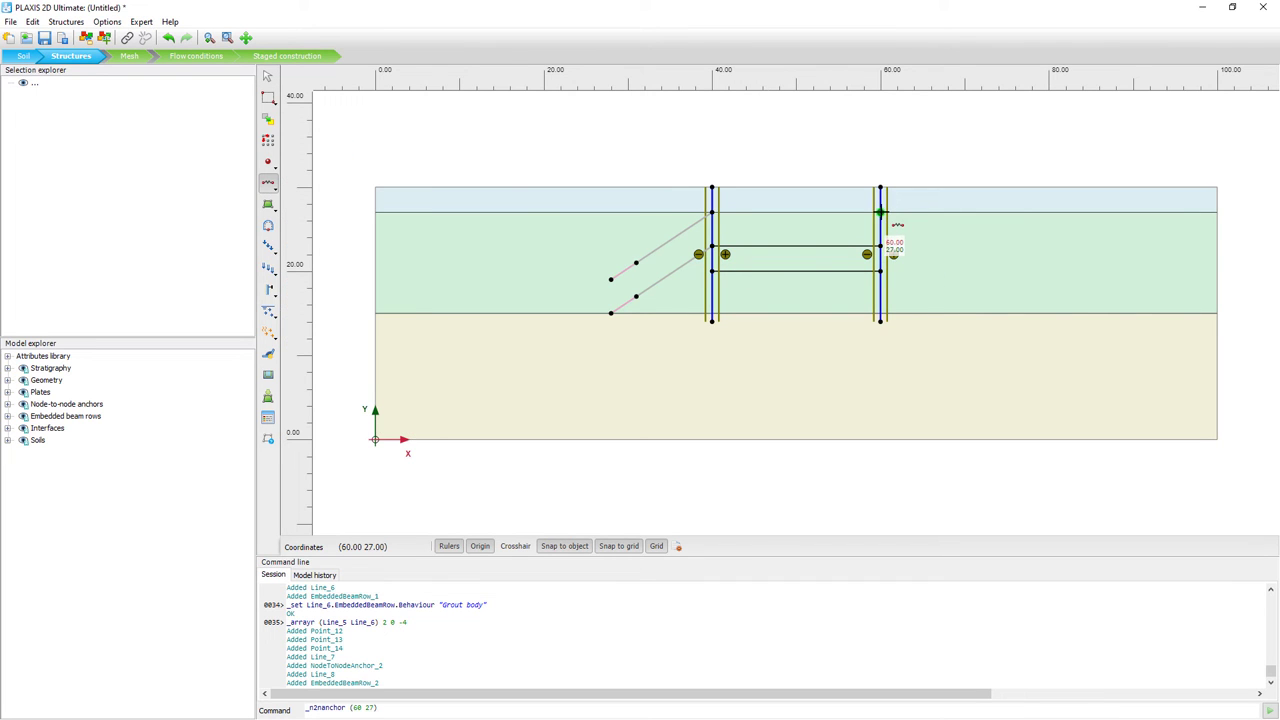
{"action": "left_click", "coordinate": [953, 262]}
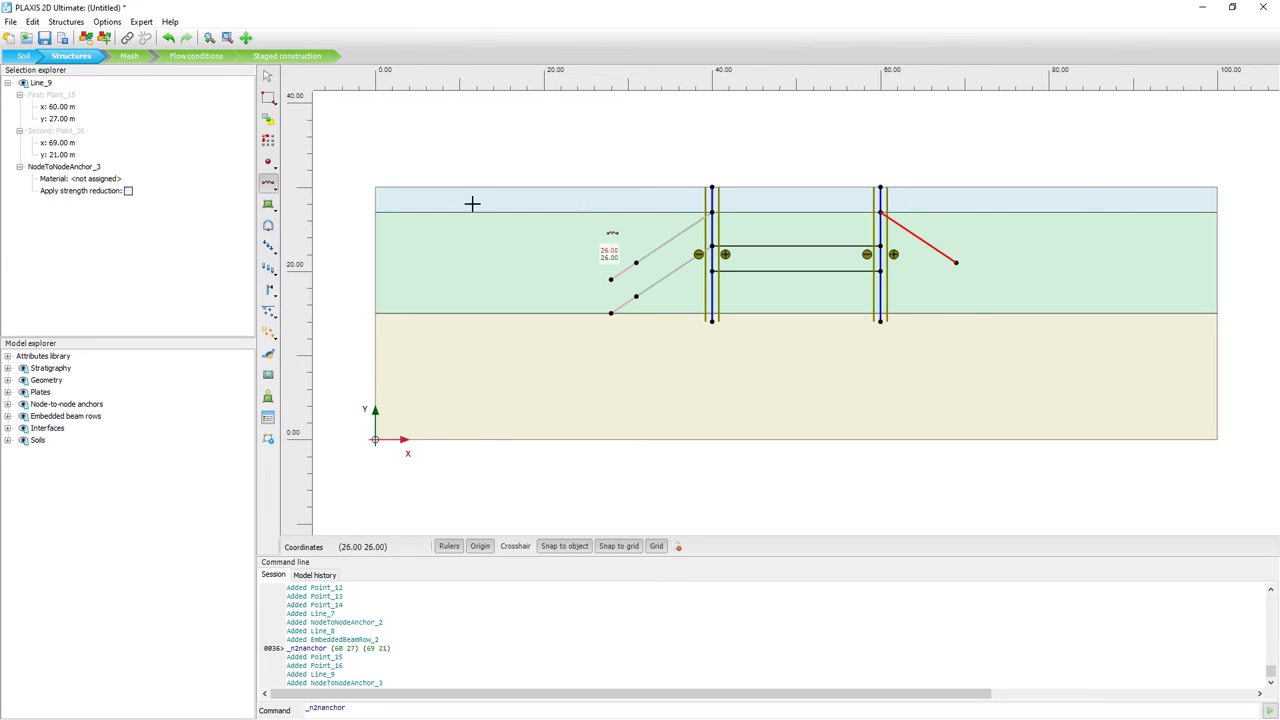
- Create an embedded beam row from the anchor's free end at (69, 21) to (72, 19)
{"action": "left_click", "coordinate": [271, 190]}
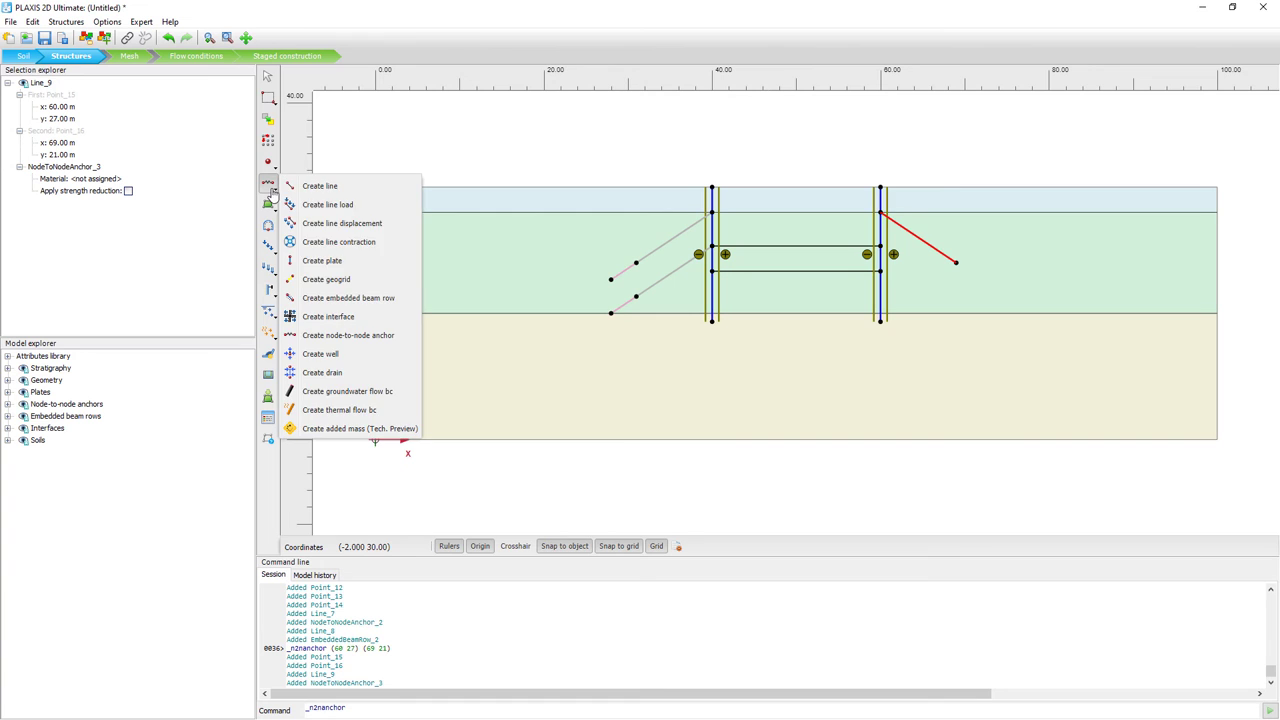
{"action": "left_click", "coordinate": [390, 298]}
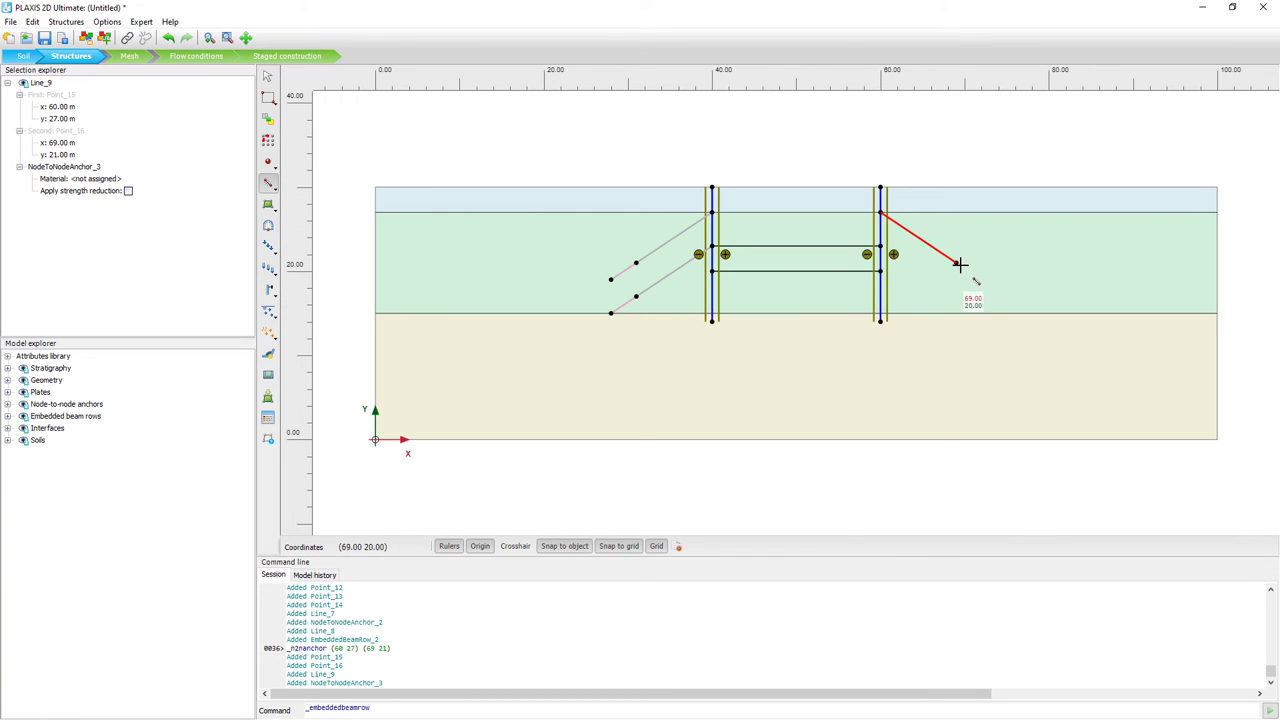
{"action": "left_click", "coordinate": [956, 262]}
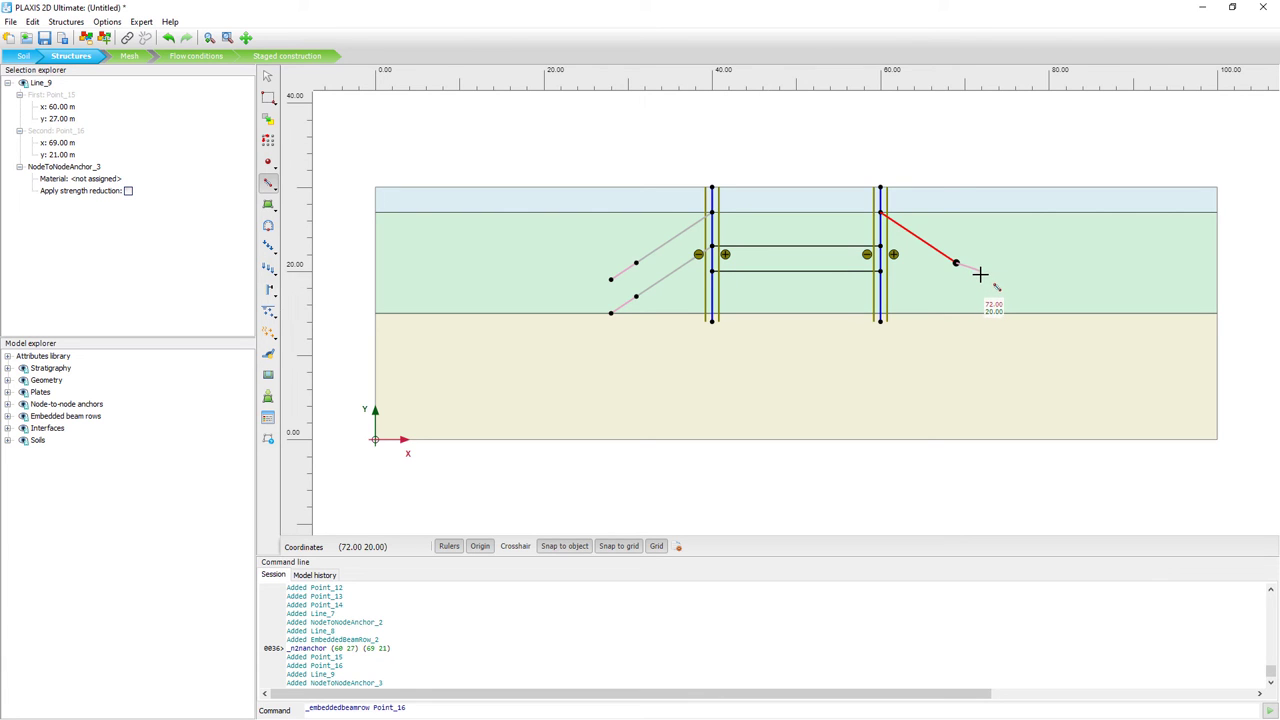
{"action": "left_click", "coordinate": [980, 276]}
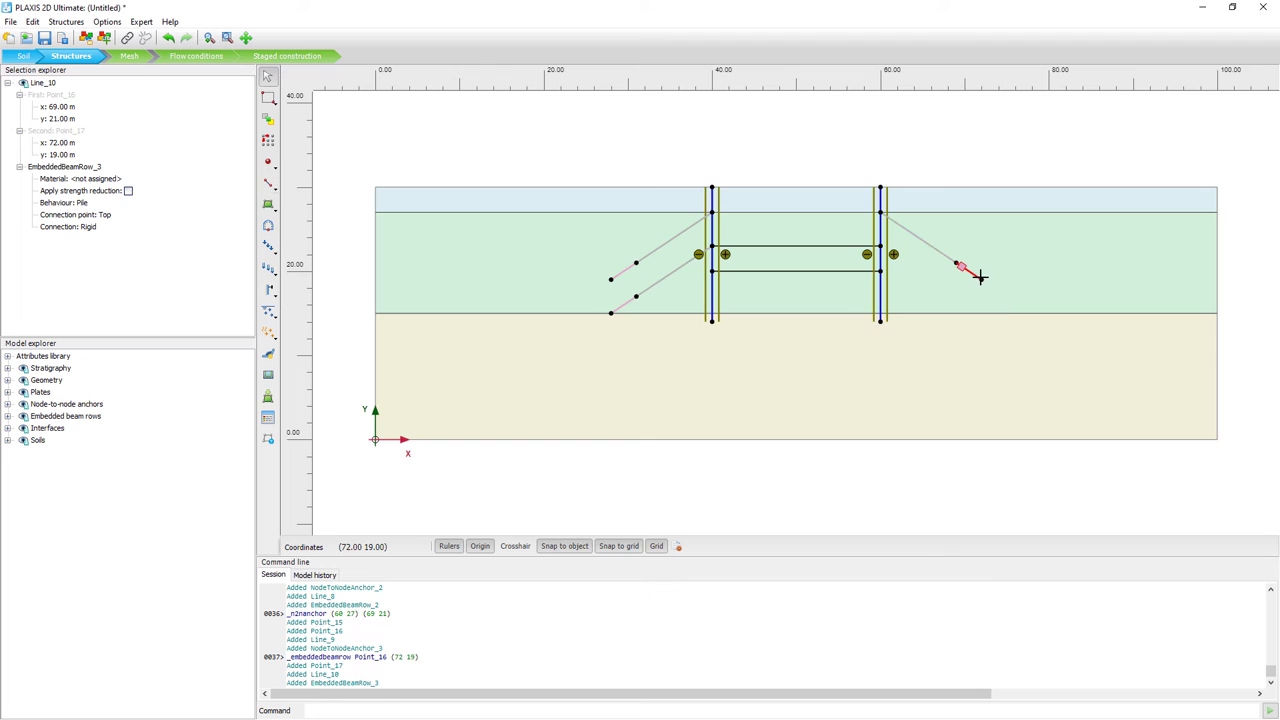
- Set the behaviour of the embedded beam row from (69, 21) to (72, 19) to Grout body
{"action": "left_click", "coordinate": [88, 205]}
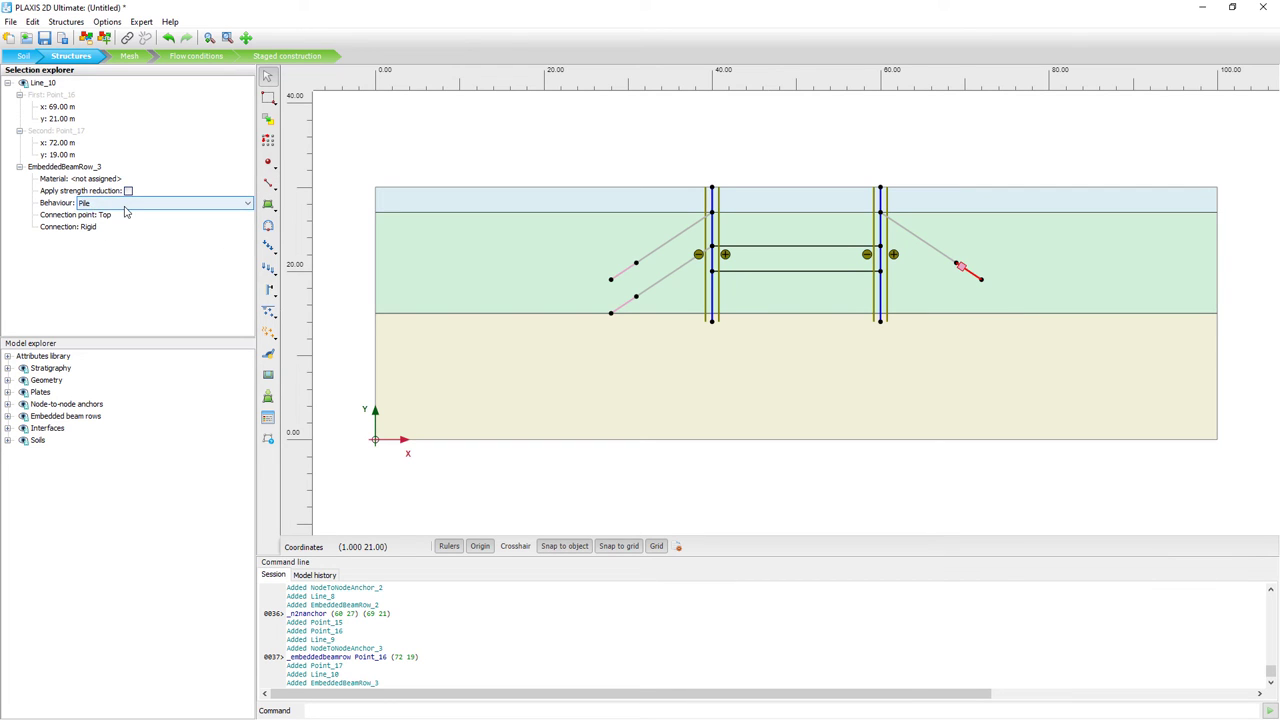
{"action": "left_click", "coordinate": [133, 204]}
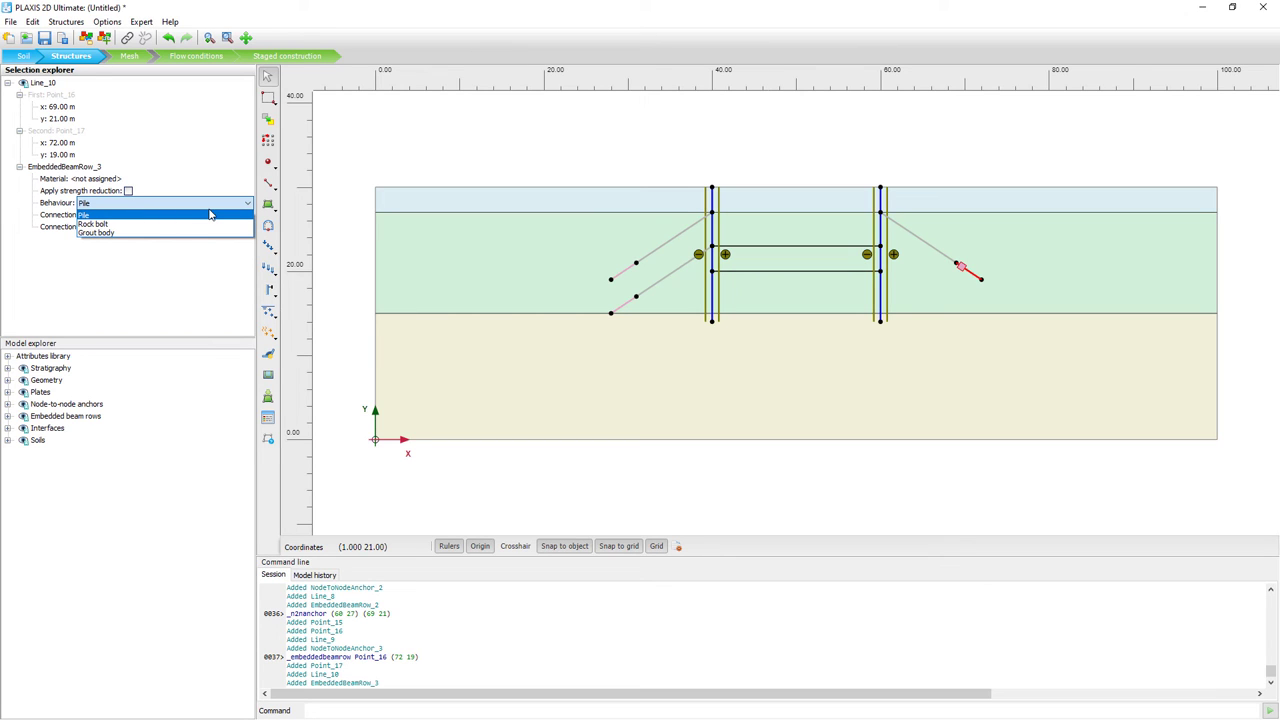
{"action": "left_click", "coordinate": [104, 233]}
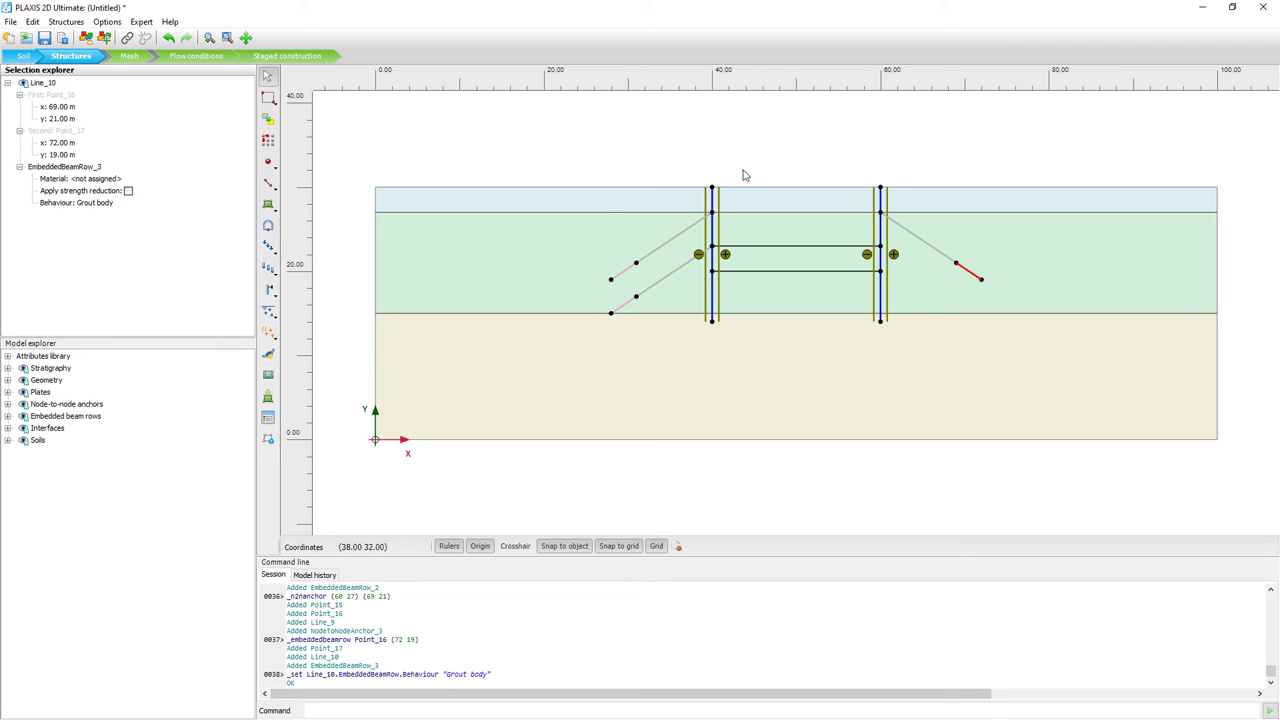
{"action": "left_click", "coordinate": [931, 151]}
- Array the anchor and grout body beside the wall at x = 60 in the y direction, with 2 columns at a distance of -4
{"action": "left_click", "coordinate": [972, 272]}
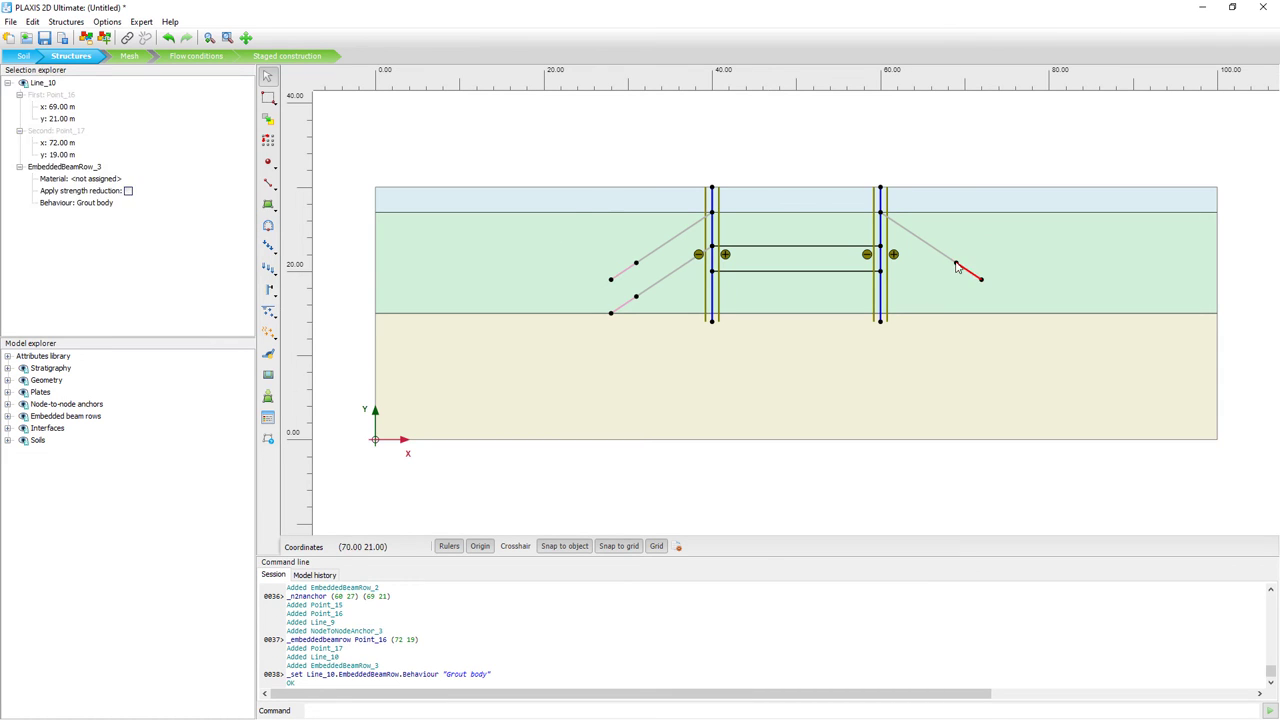
{"action": "left_click", "coordinate": [948, 262], "text": "ctrl"}
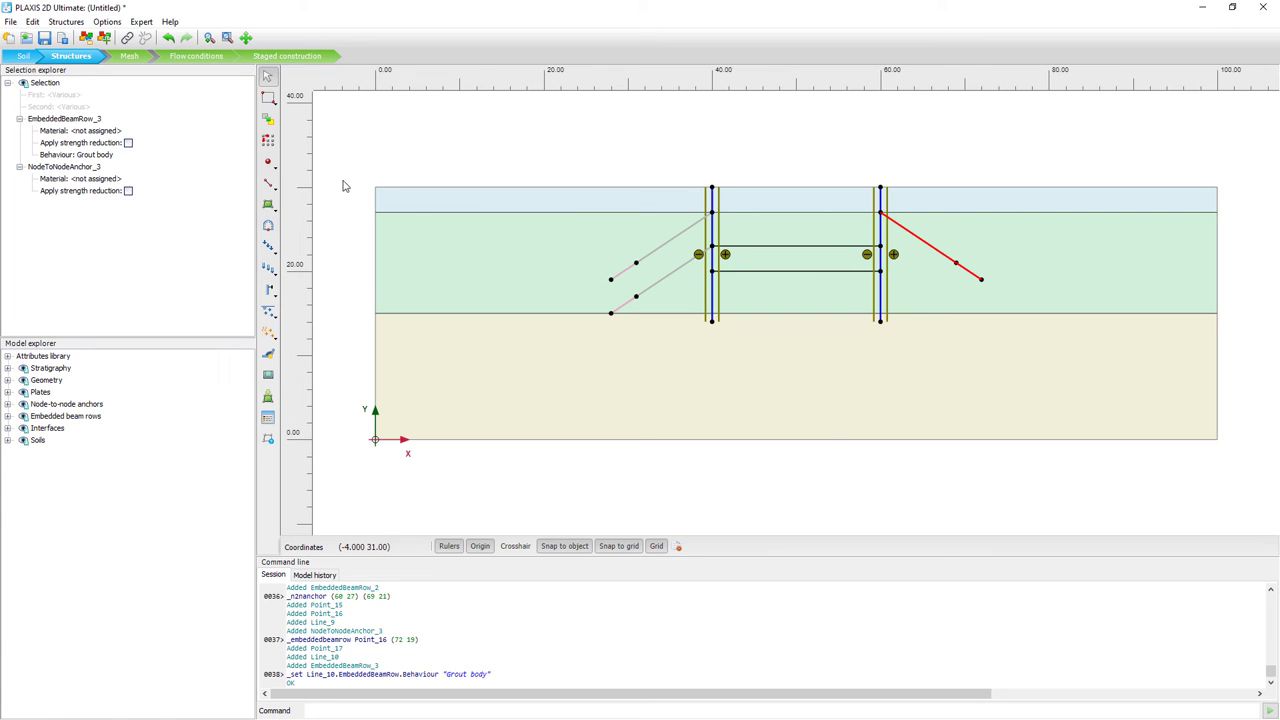
{"action": "left_click", "coordinate": [267, 140]}
{"action": "left_click", "coordinate": [672, 310]}
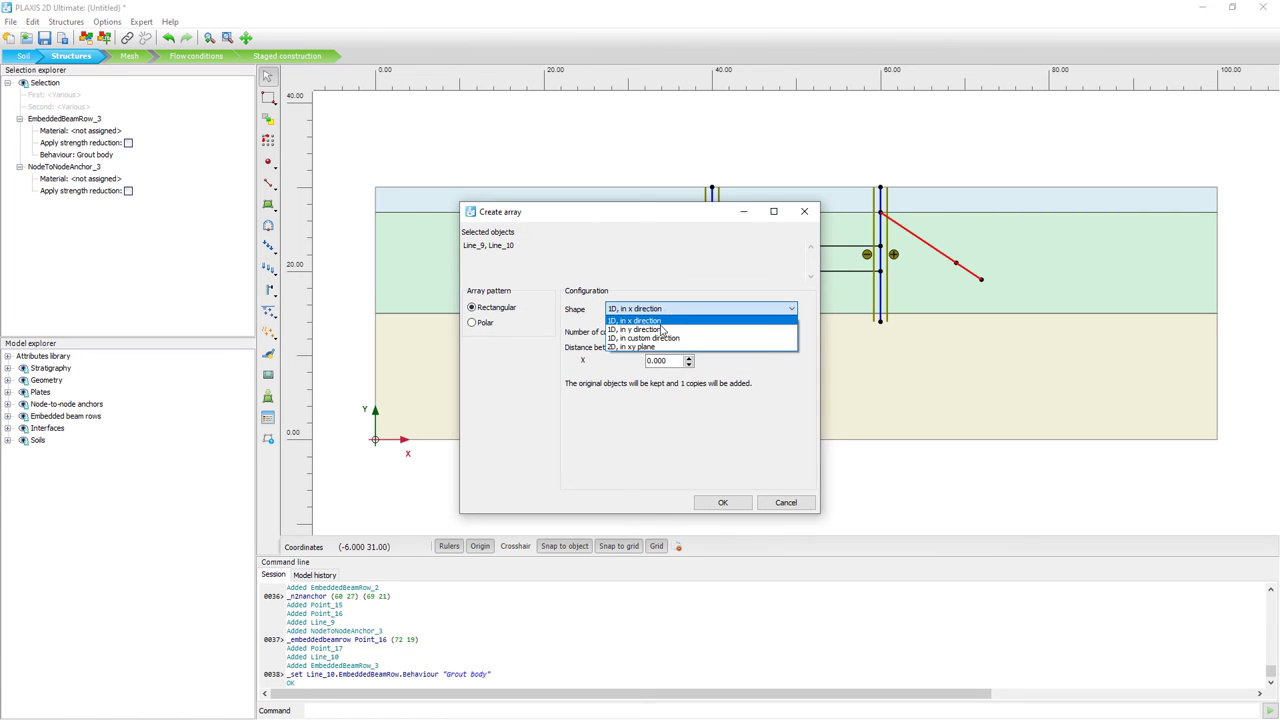
{"action": "left_click", "coordinate": [663, 330]}
{"action": "left_click_drag", "start_coordinate": [672, 362], "coordinate": [590, 366]}
{"action": "type", "text": "-4.000"}
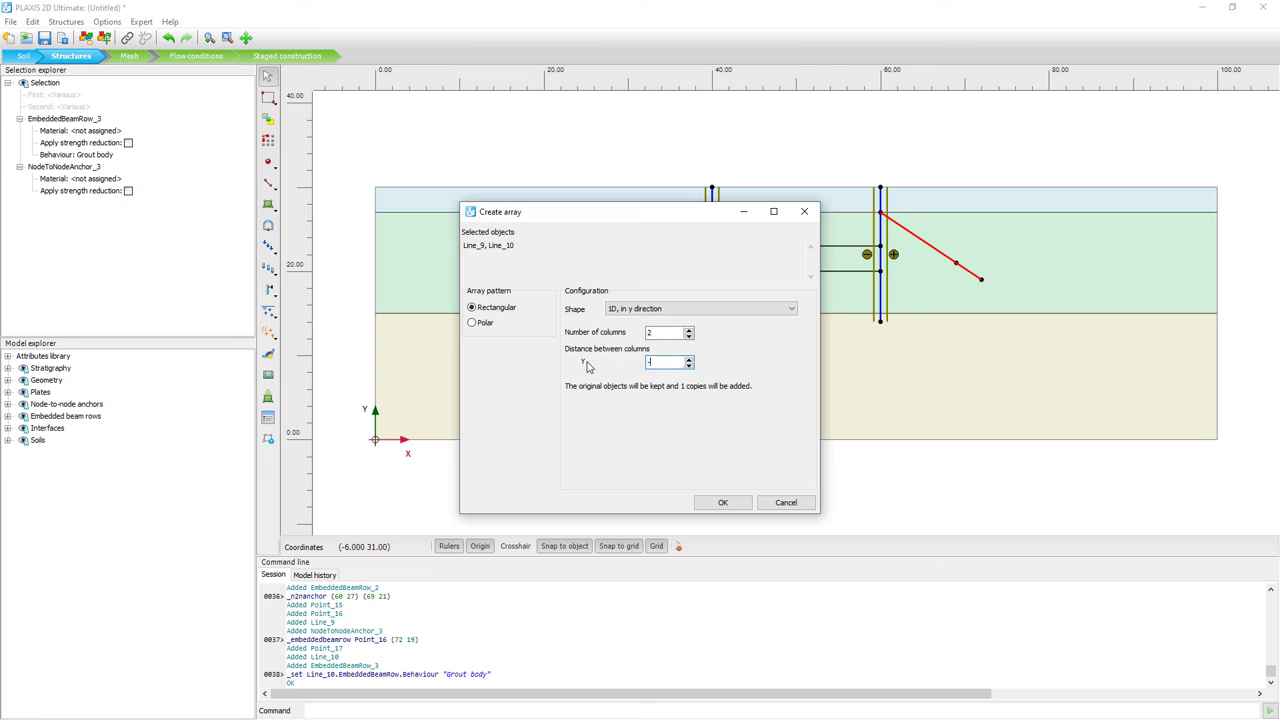
{"action": "left_click", "coordinate": [727, 503]}
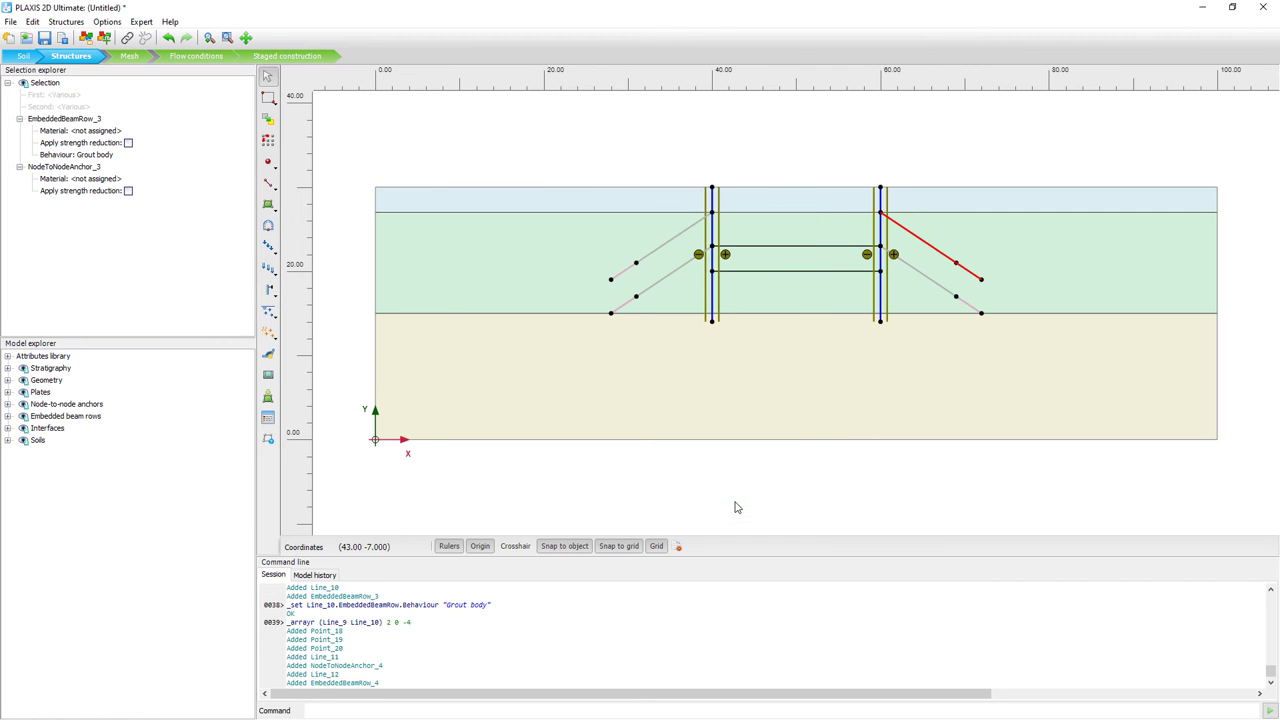
{"action": "left_click", "coordinate": [953, 153]}
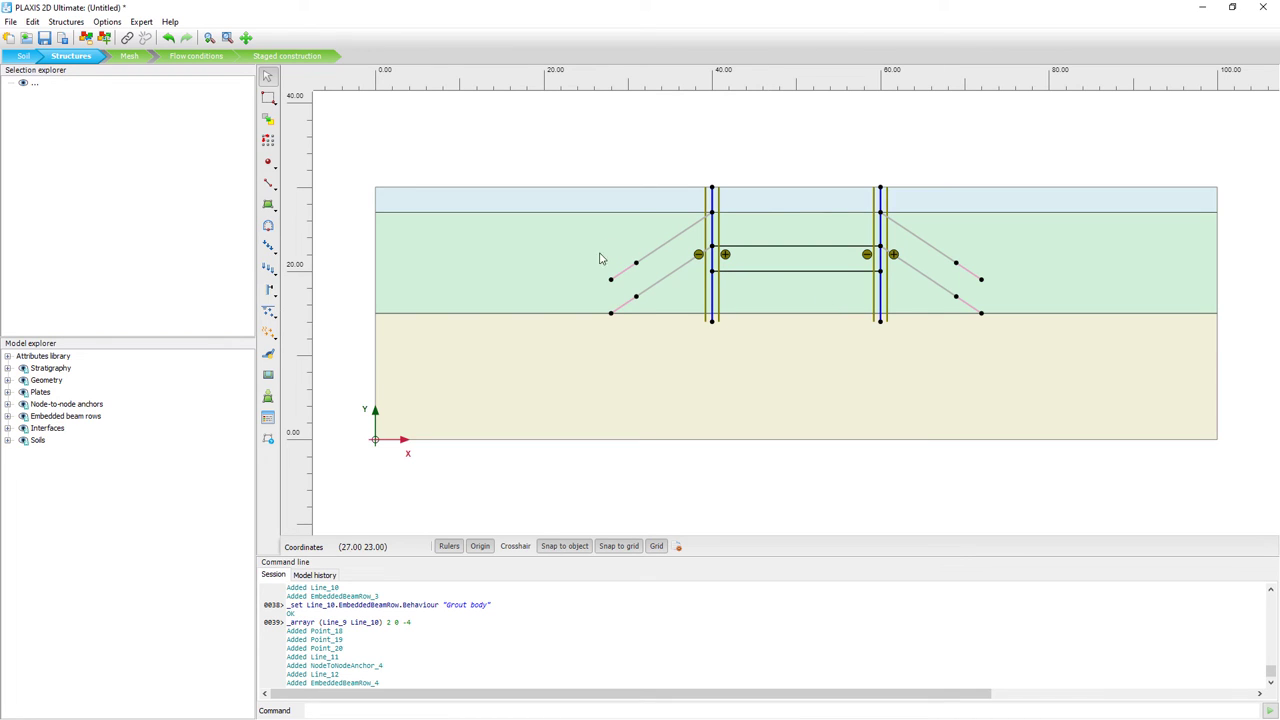
- Assign the Anchor material to all four node-to-node anchors on both sides of the excavation
{"action": "left_click", "coordinate": [670, 248]}
{"action": "left_click", "coordinate": [676, 272], "text": "ctrl"}
{"action": "left_click", "coordinate": [920, 282], "text": "ctrl"}
{"action": "left_click", "coordinate": [930, 252], "text": "ctrl"}
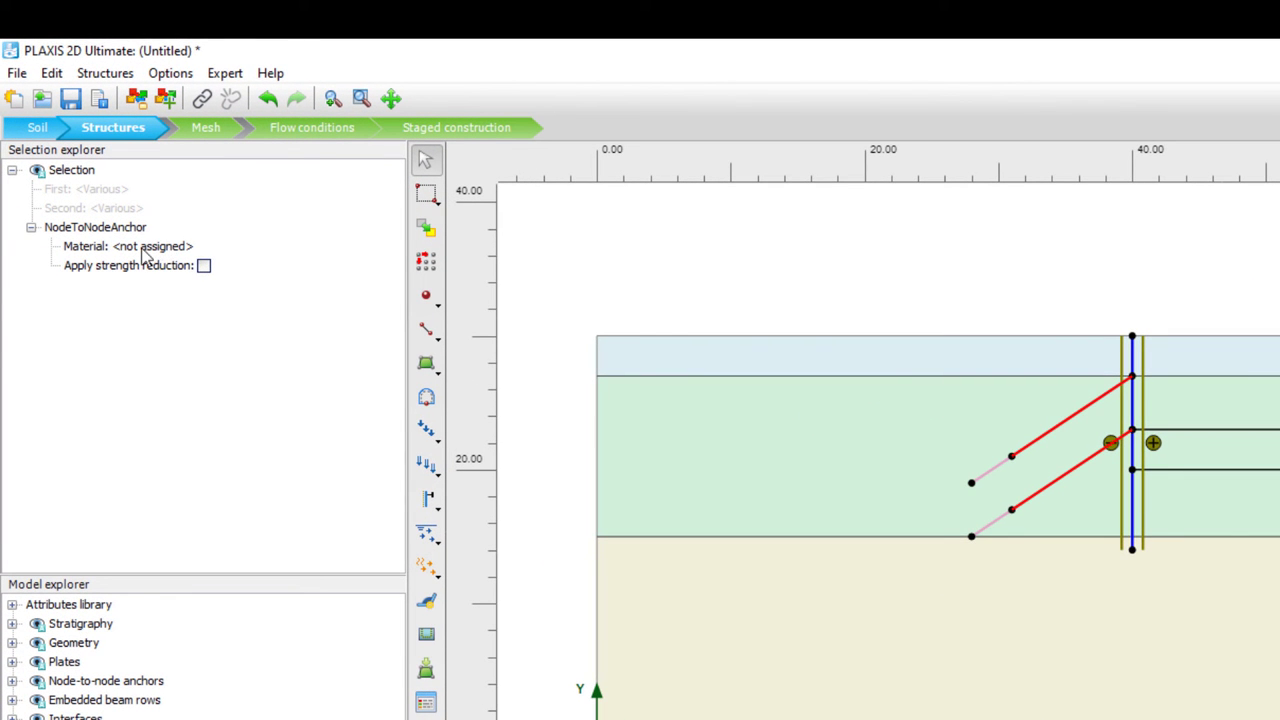
{"action": "left_click", "coordinate": [175, 250]}
{"action": "left_click", "coordinate": [372, 247]}
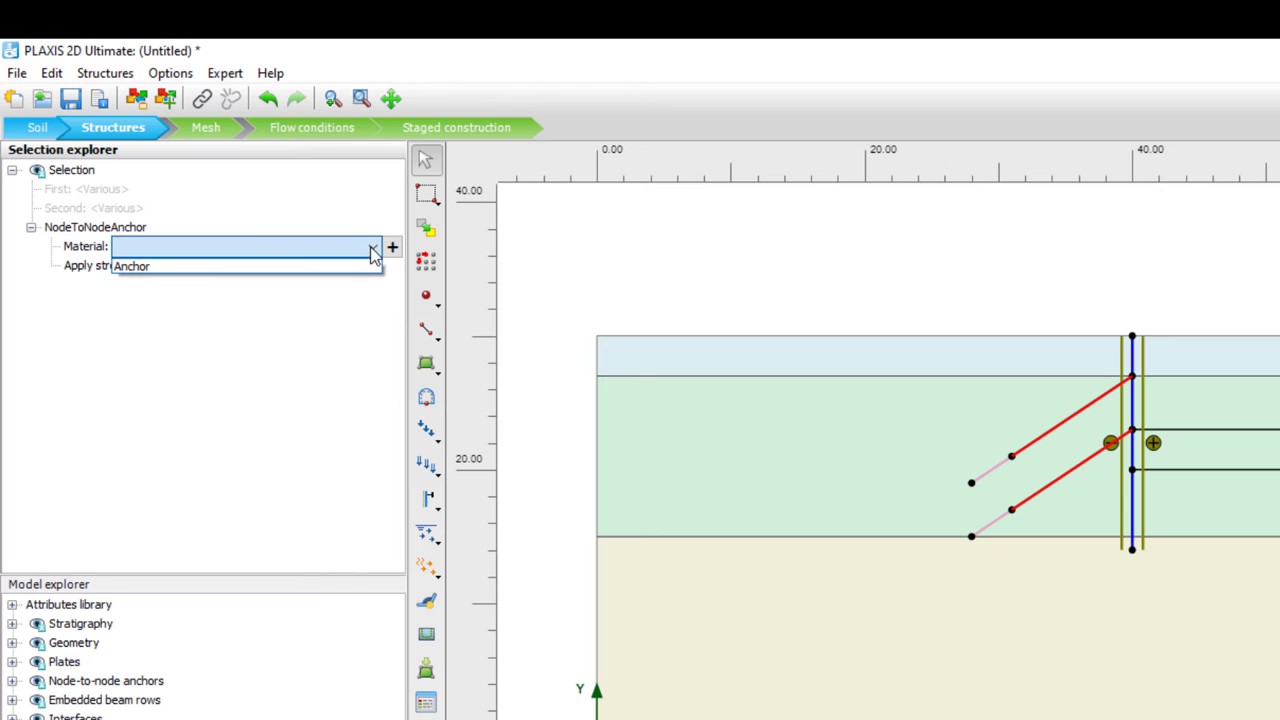
{"action": "left_click", "coordinate": [148, 267]}
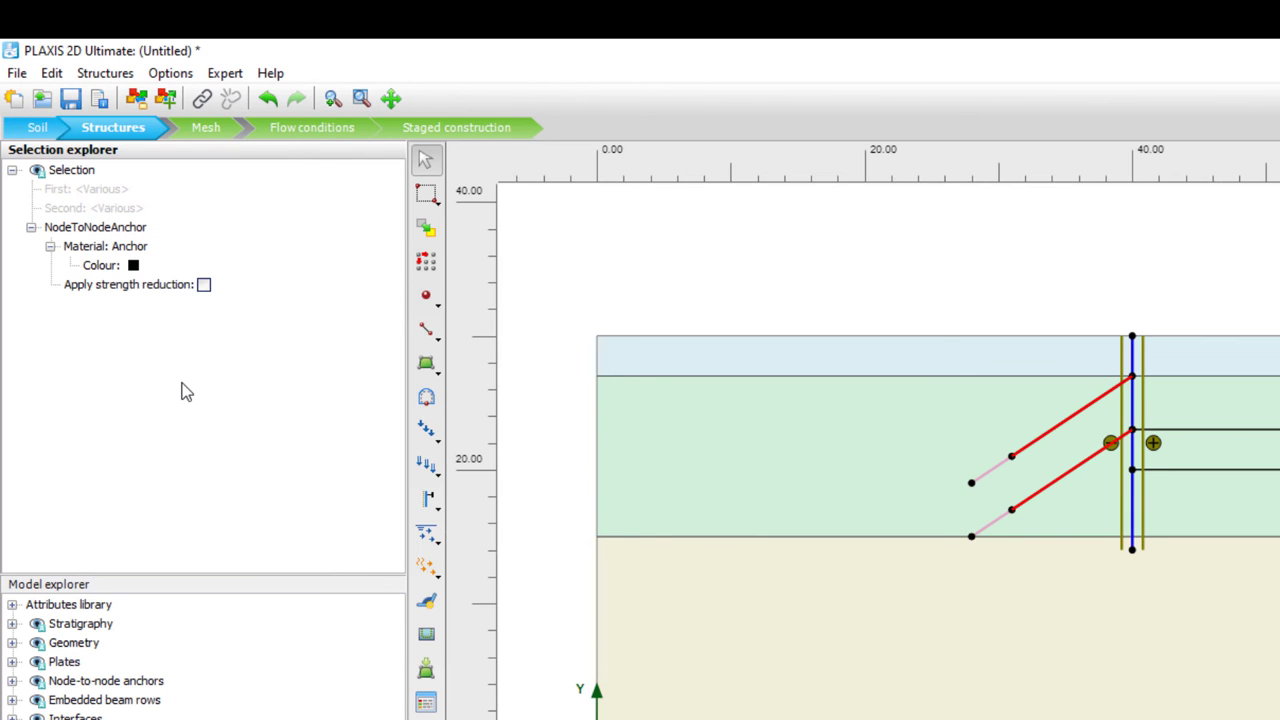
- Assign the Grout material to all four embedded beam rows at the anchor ends
{"action": "left_click", "coordinate": [823, 237]}
{"action": "left_click", "coordinate": [633, 305], "text": "ctrl"}
{"action": "left_click", "coordinate": [980, 309], "text": "ctrl"}
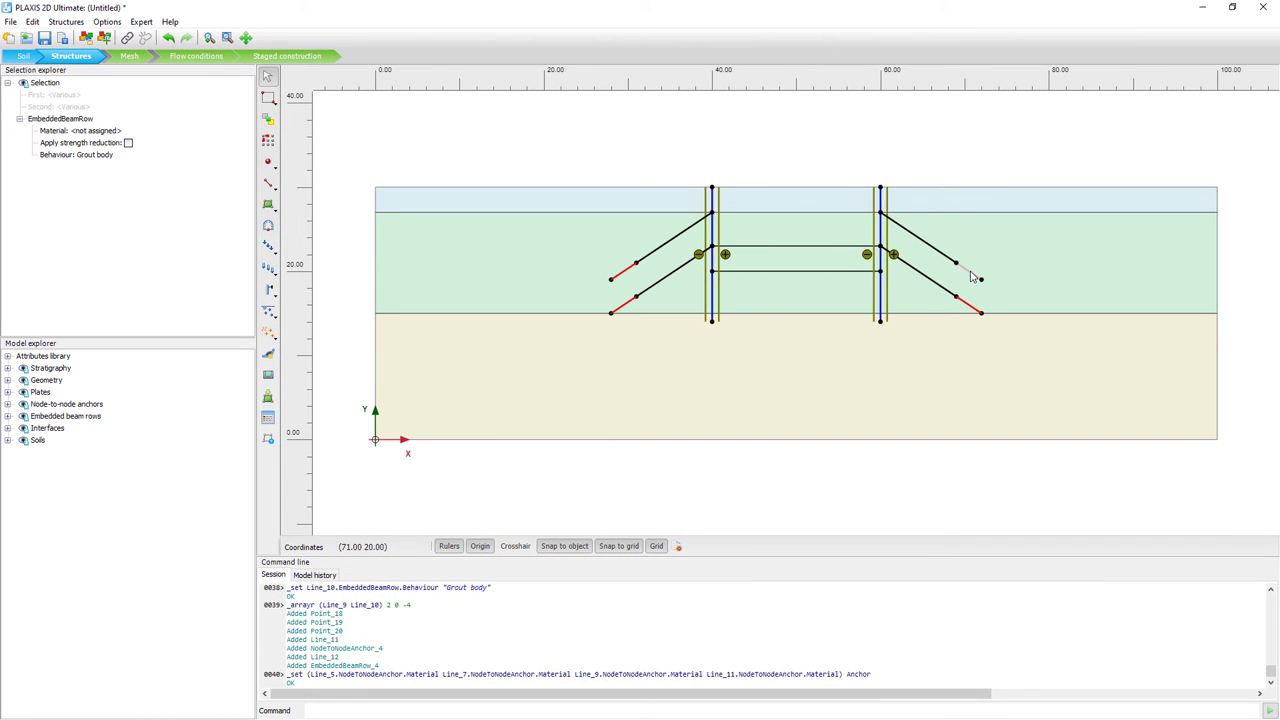
{"action": "left_click", "coordinate": [968, 277], "text": "ctrl"}
{"action": "right_click", "coordinate": [968, 277]}
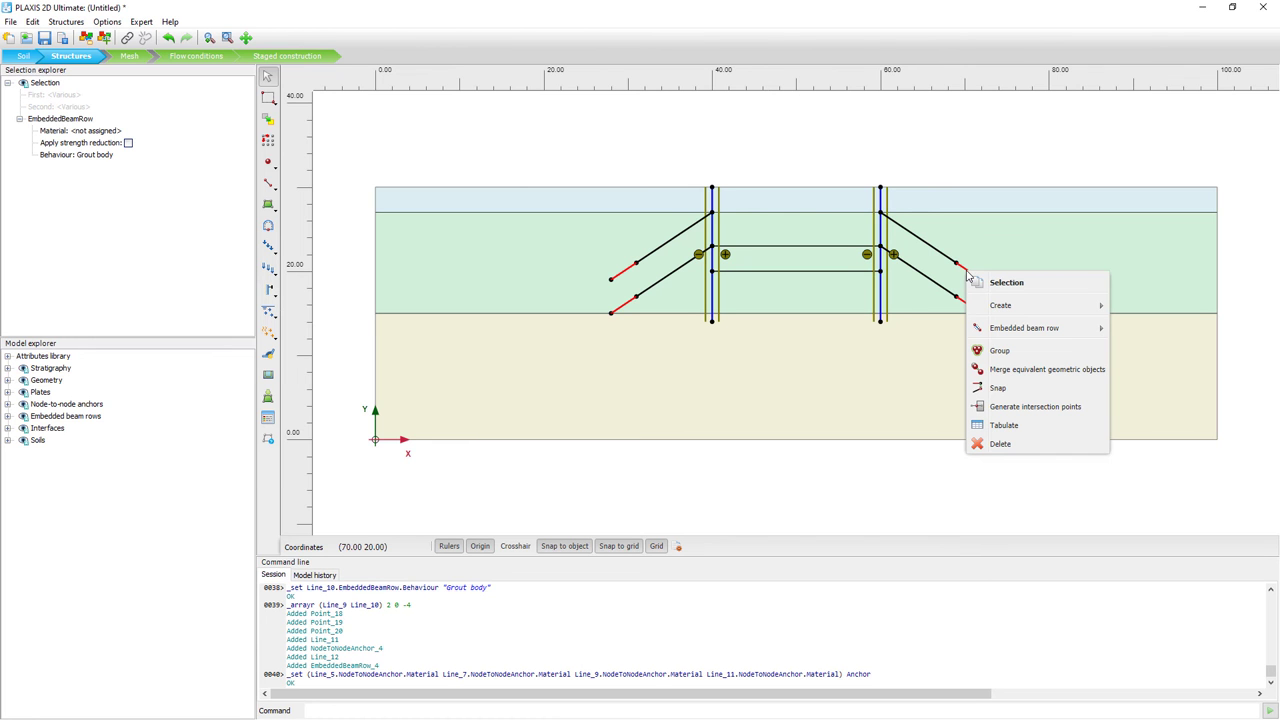
{"action": "mouse_move", "coordinate": [1020, 333]}
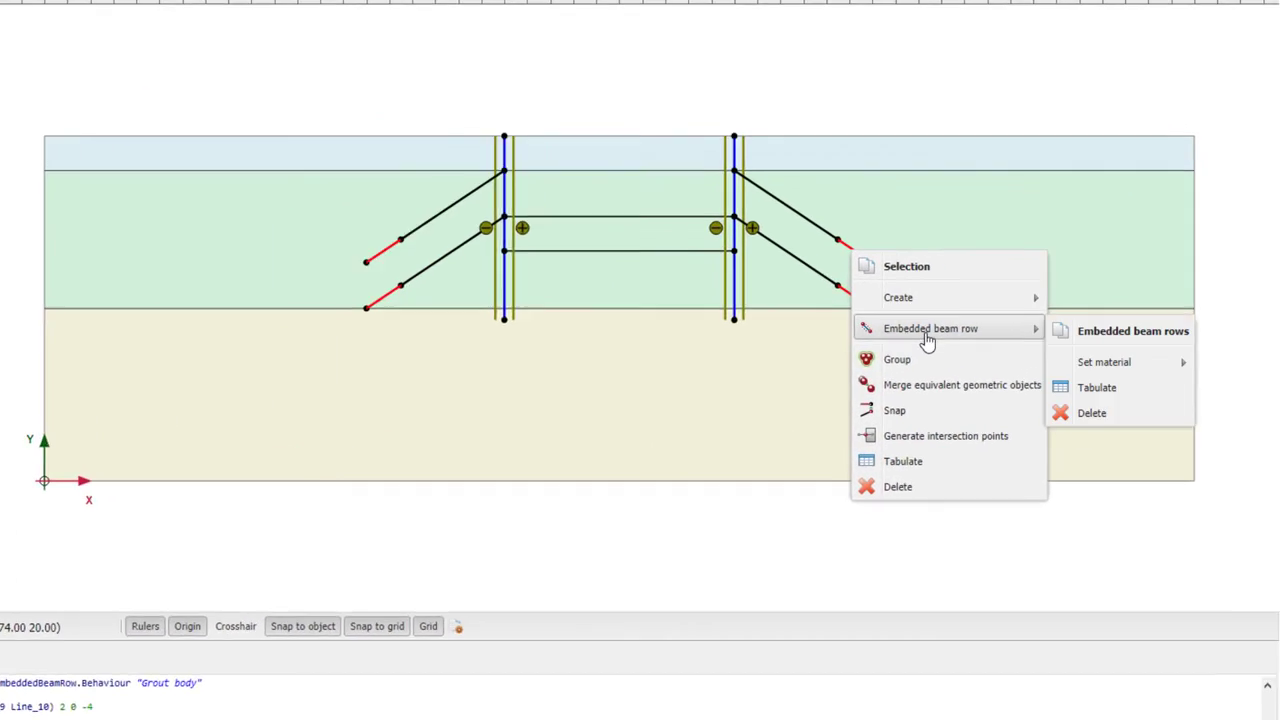
{"action": "mouse_move", "coordinate": [1142, 358]}
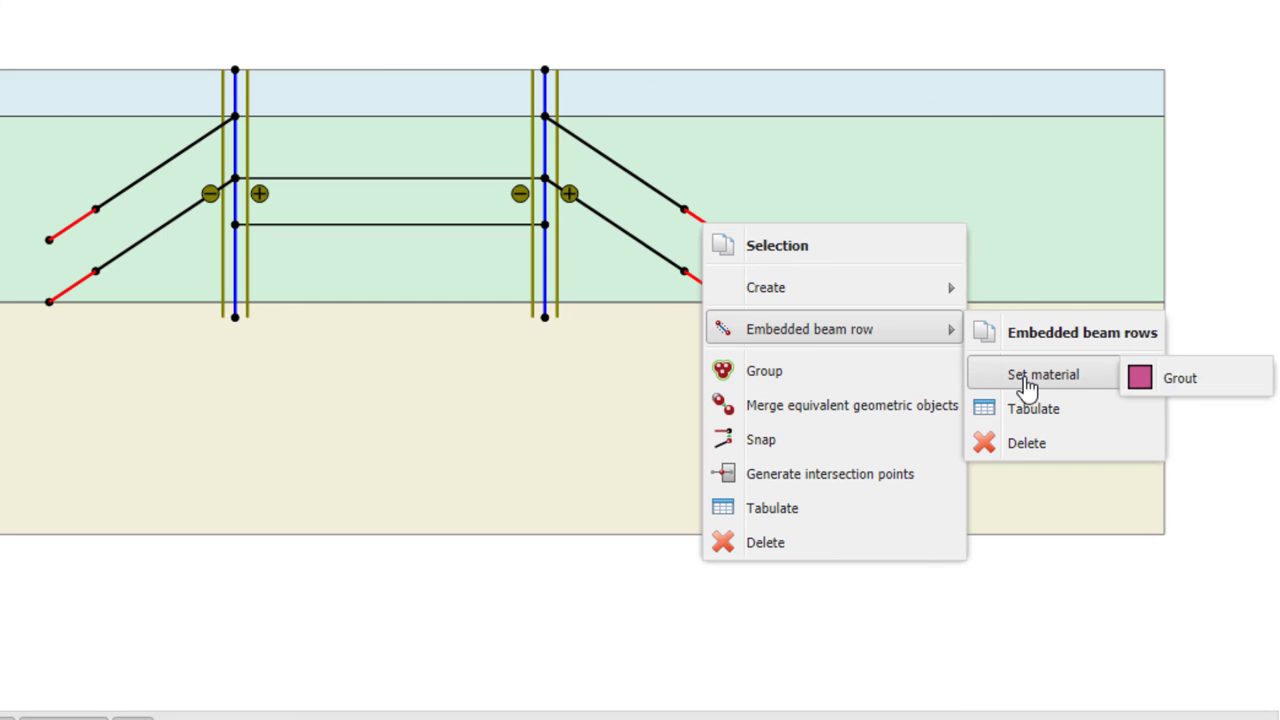
{"action": "left_click", "coordinate": [1198, 386]}
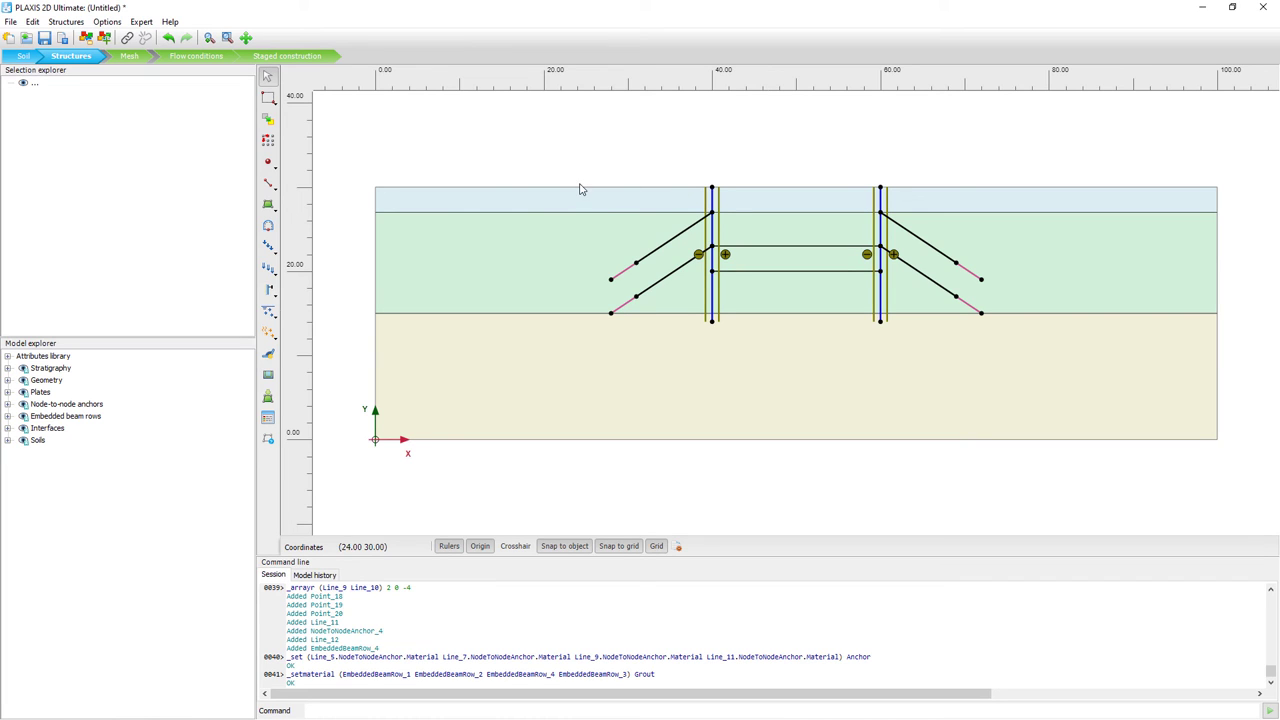
- Create a line load on the ground surface from (28, 30) to (38, 30)
{"action": "left_click", "coordinate": [272, 250]}
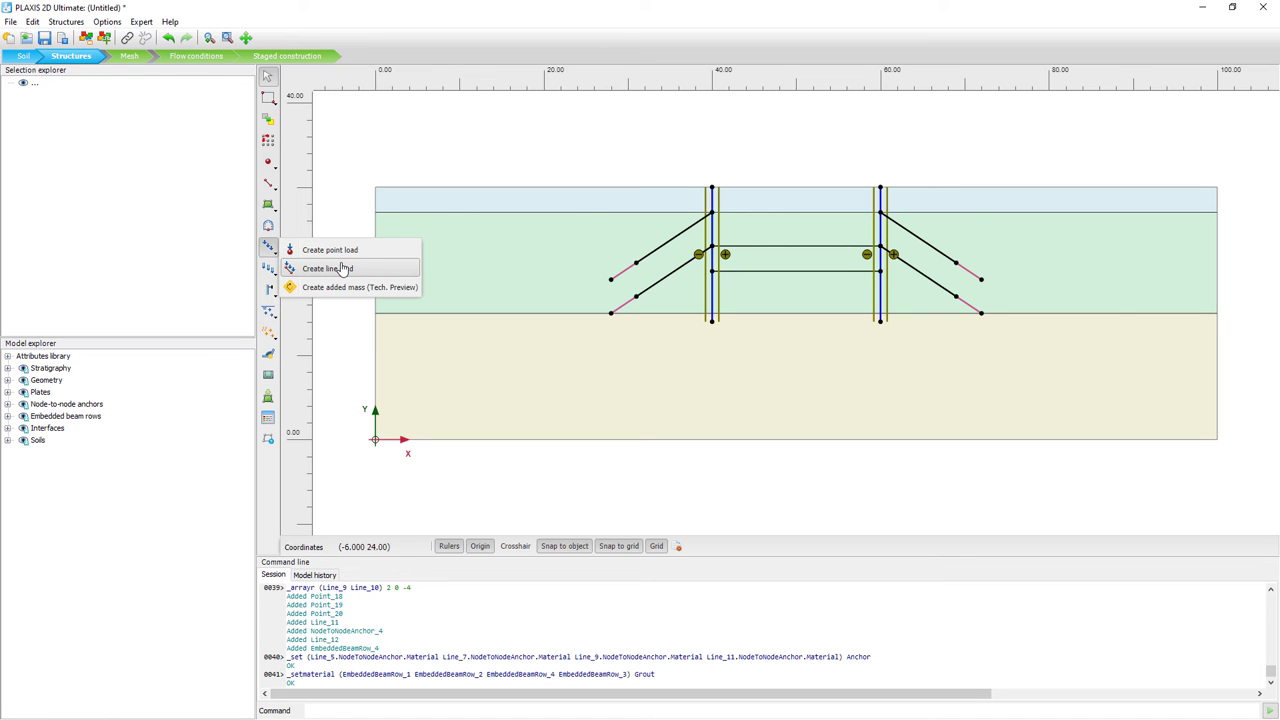
{"action": "left_click", "coordinate": [327, 268]}
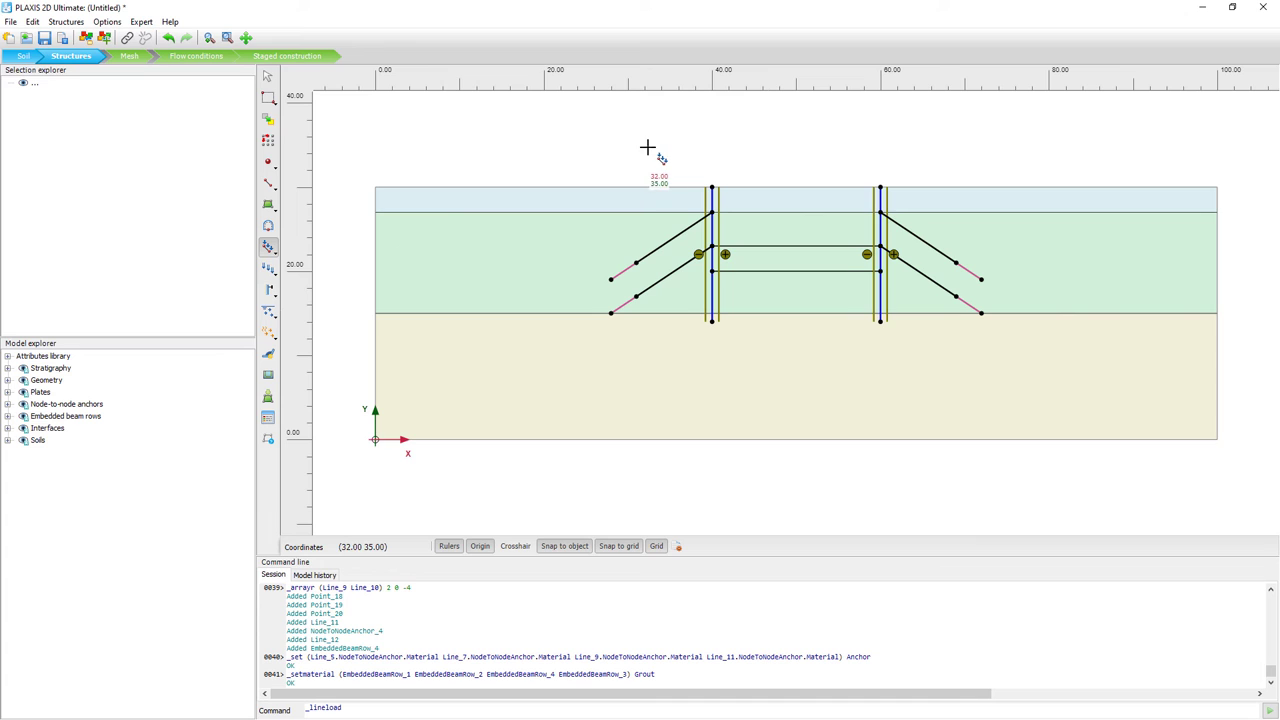
{"action": "left_click", "coordinate": [608, 187]}
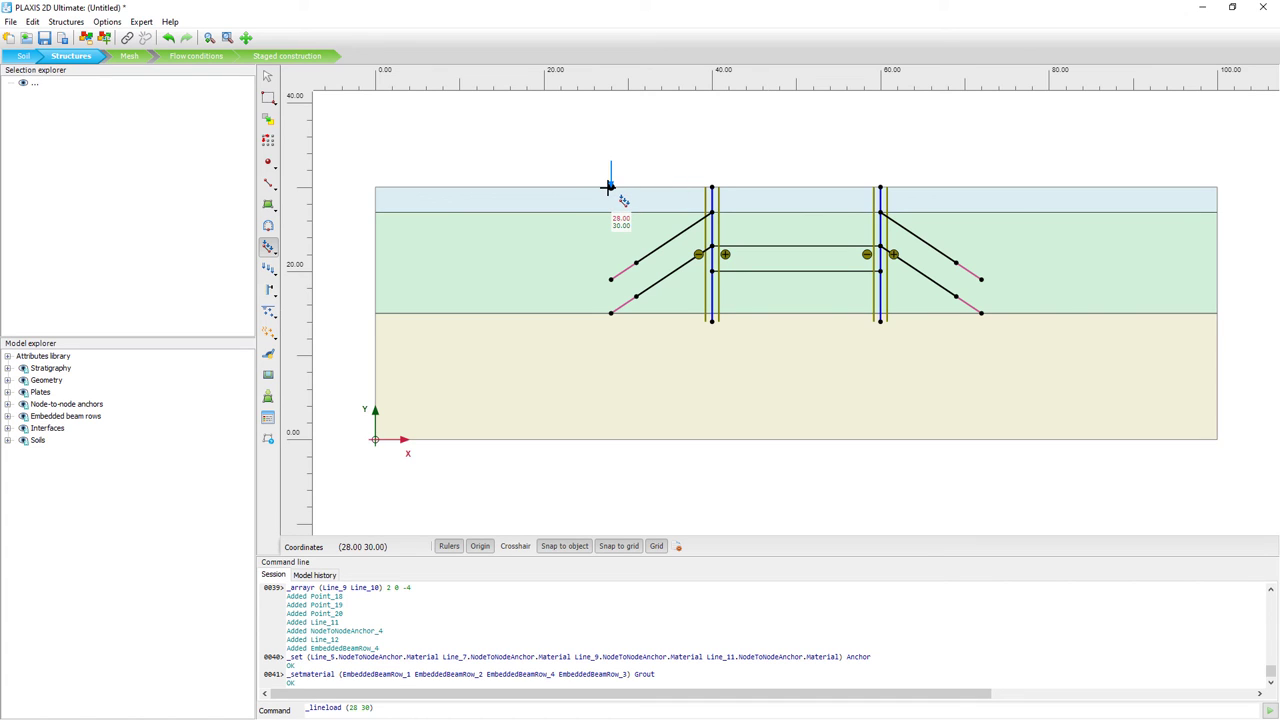
{"action": "left_click", "coordinate": [694, 186]}
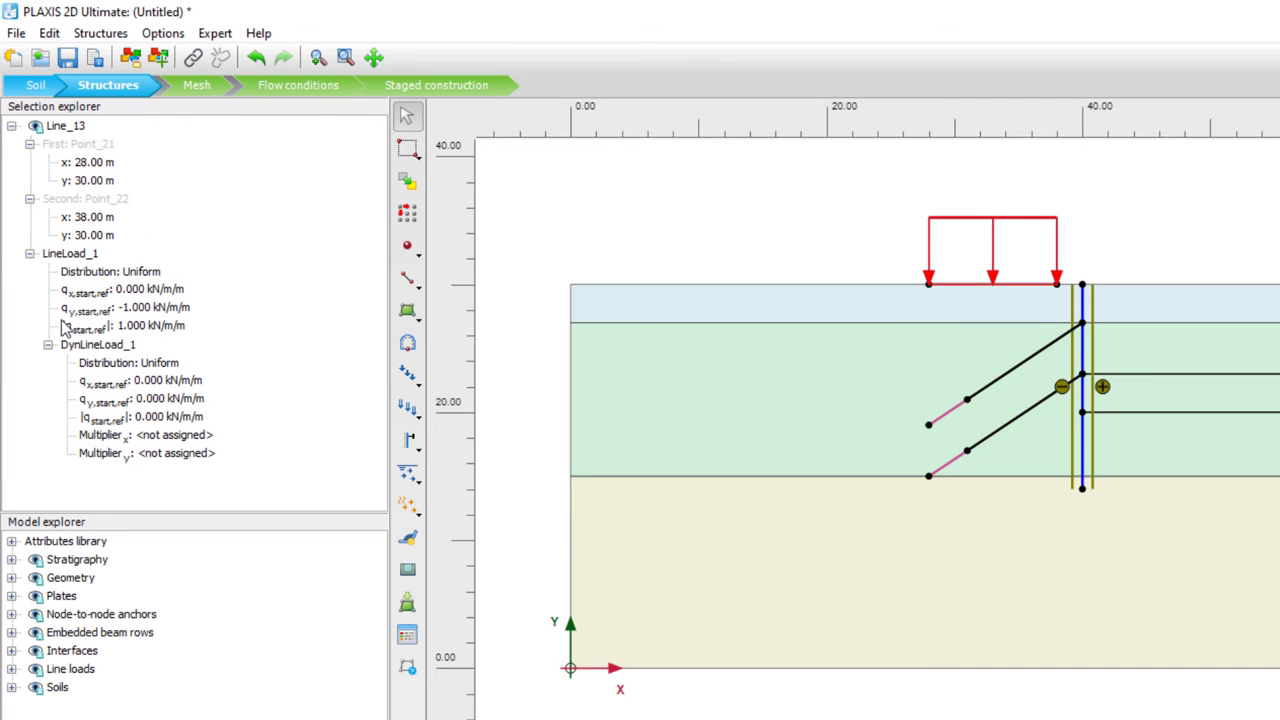
- Set the vertical component qy,start,ref of the line load to -20 kN/m/m
{"action": "left_click", "coordinate": [150, 307]}
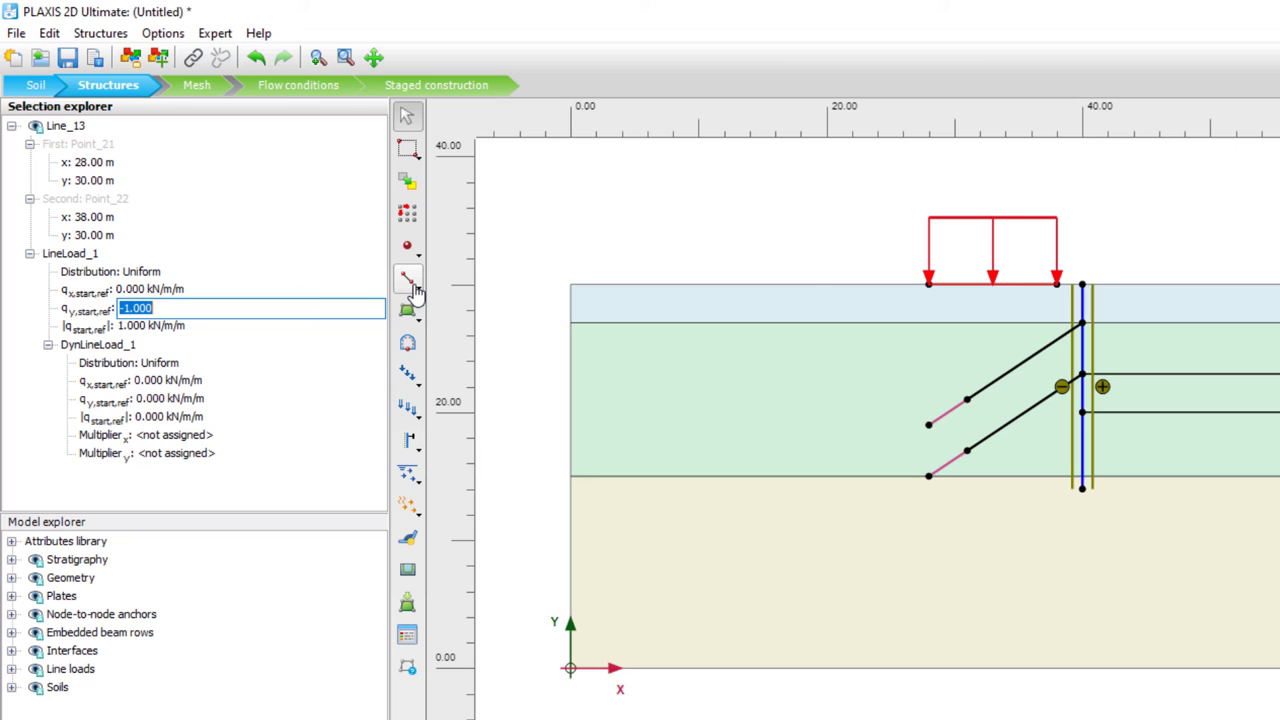
{"action": "type", "text": "-20"}
{"action": "key", "text": "Tab"}
{"action": "left_click", "coordinate": [761, 182]}
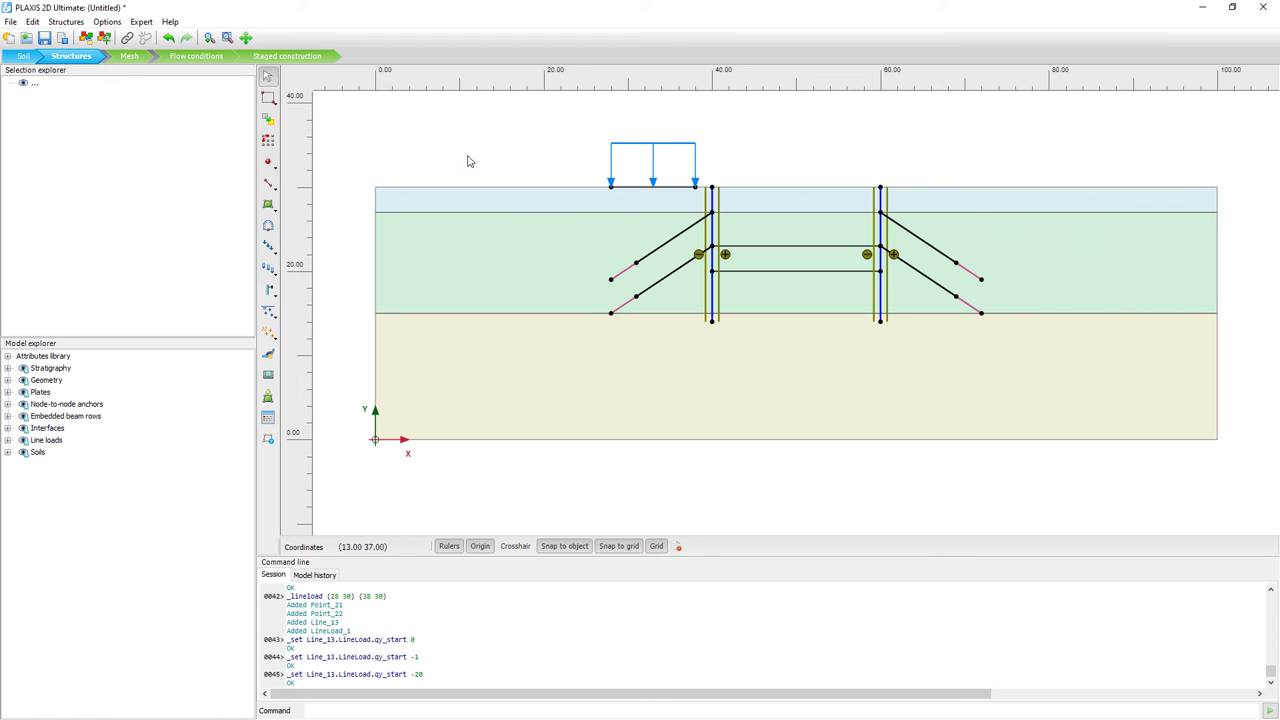
{"action": "left_click", "coordinate": [267, 272]}
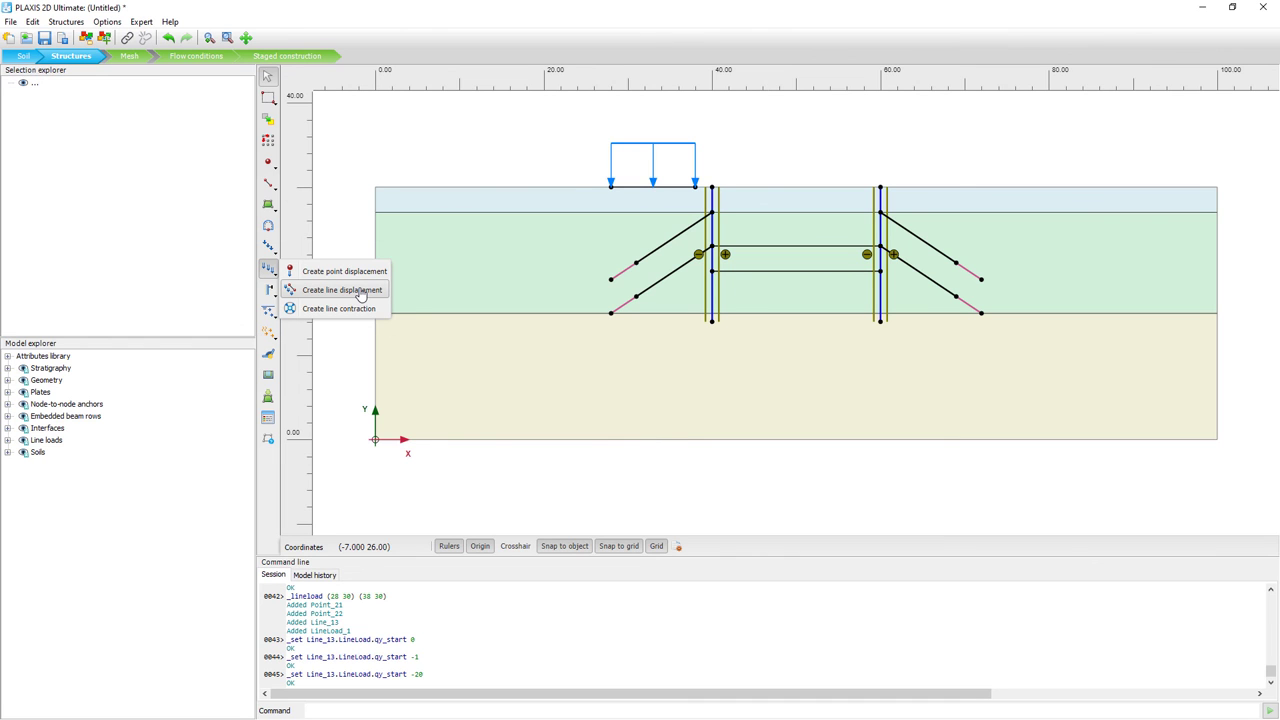
{"action": "left_click", "coordinate": [360, 290]}
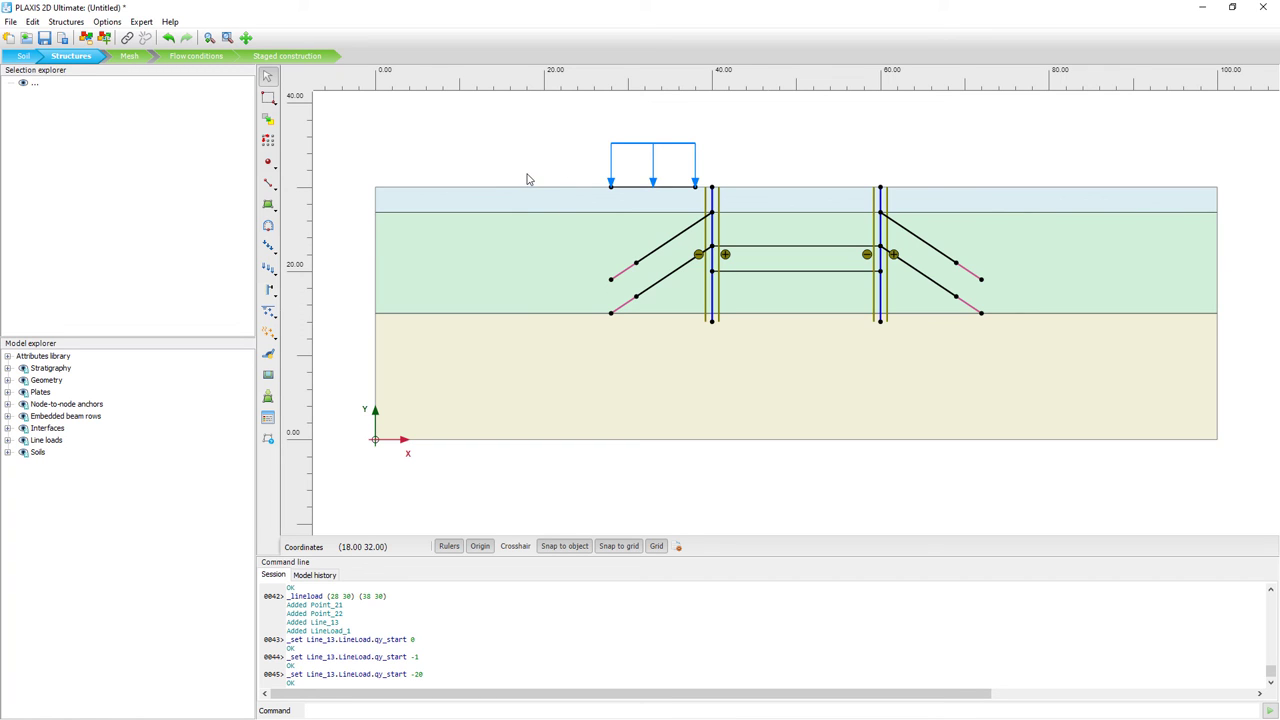
- Create a soil polygon for an embankment with corners at (63, 30), (75, 38), (100, 38) and (100, 30)
{"action": "left_click_drag", "start_coordinate": [523, 174], "coordinate": [474, 265]}
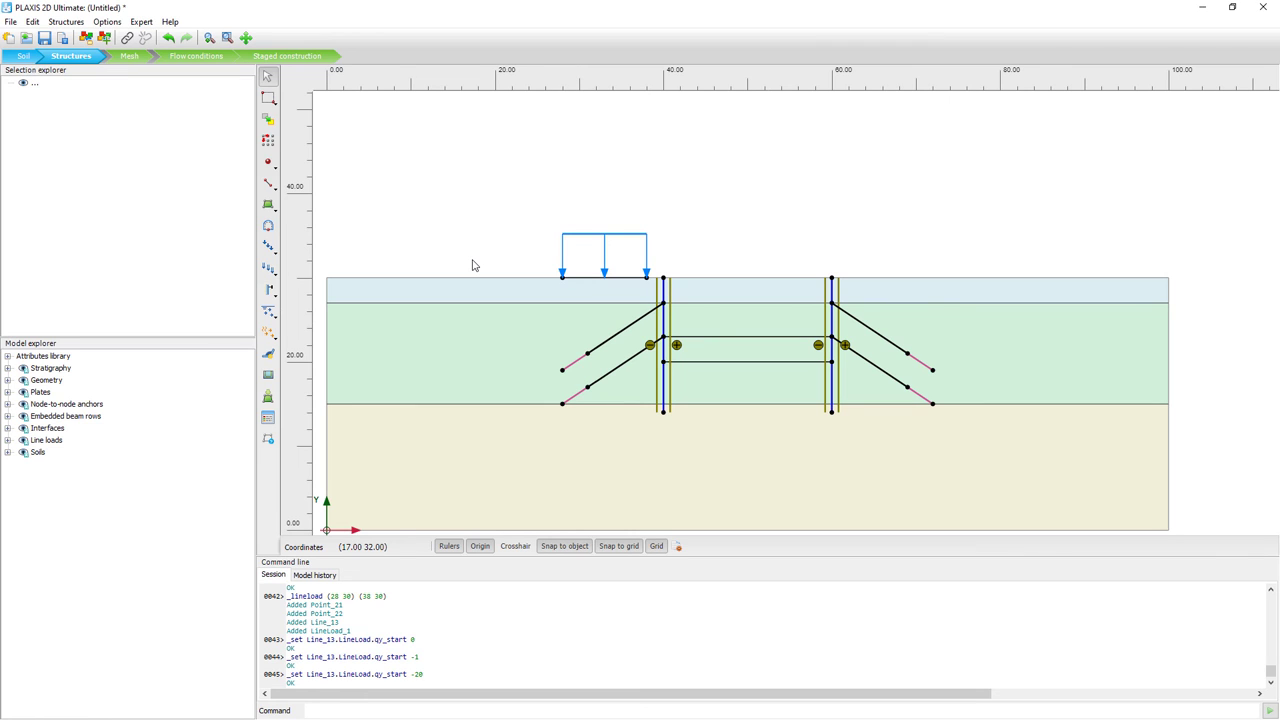
{"action": "left_click", "coordinate": [268, 207]}
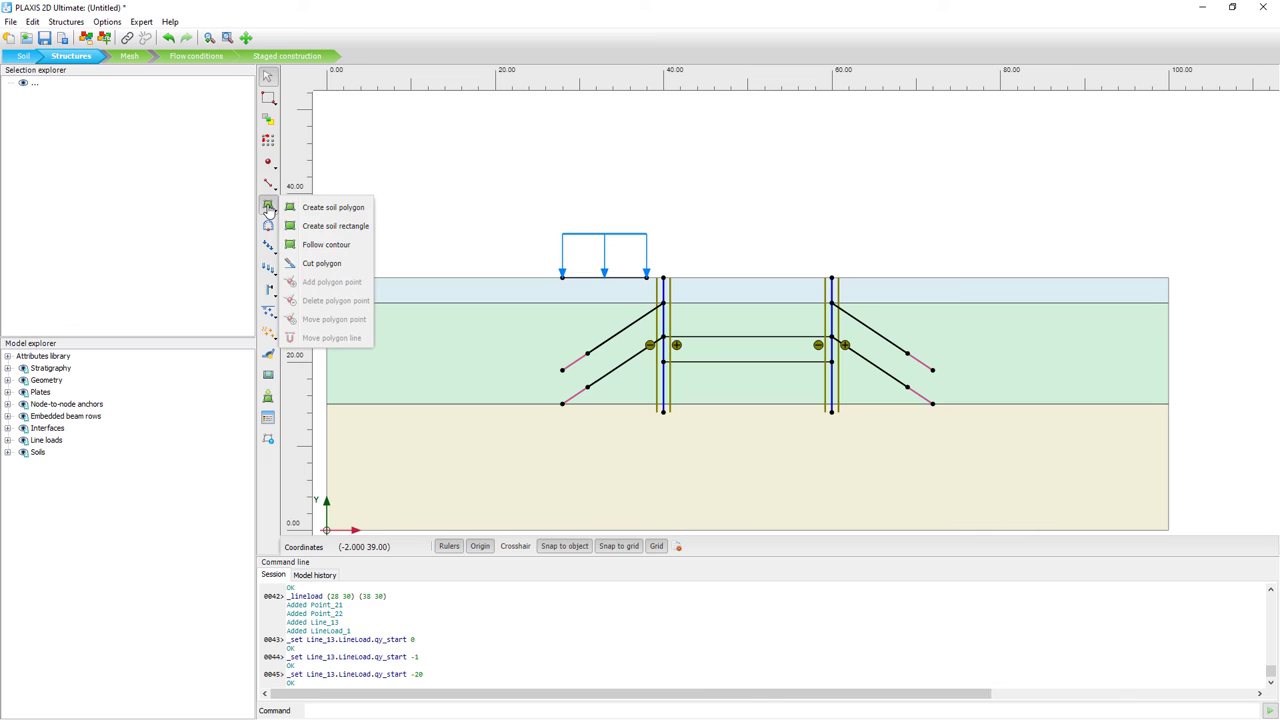
{"action": "left_click", "coordinate": [358, 210]}
{"action": "left_click", "coordinate": [857, 278]}
{"action": "left_click", "coordinate": [958, 208]}
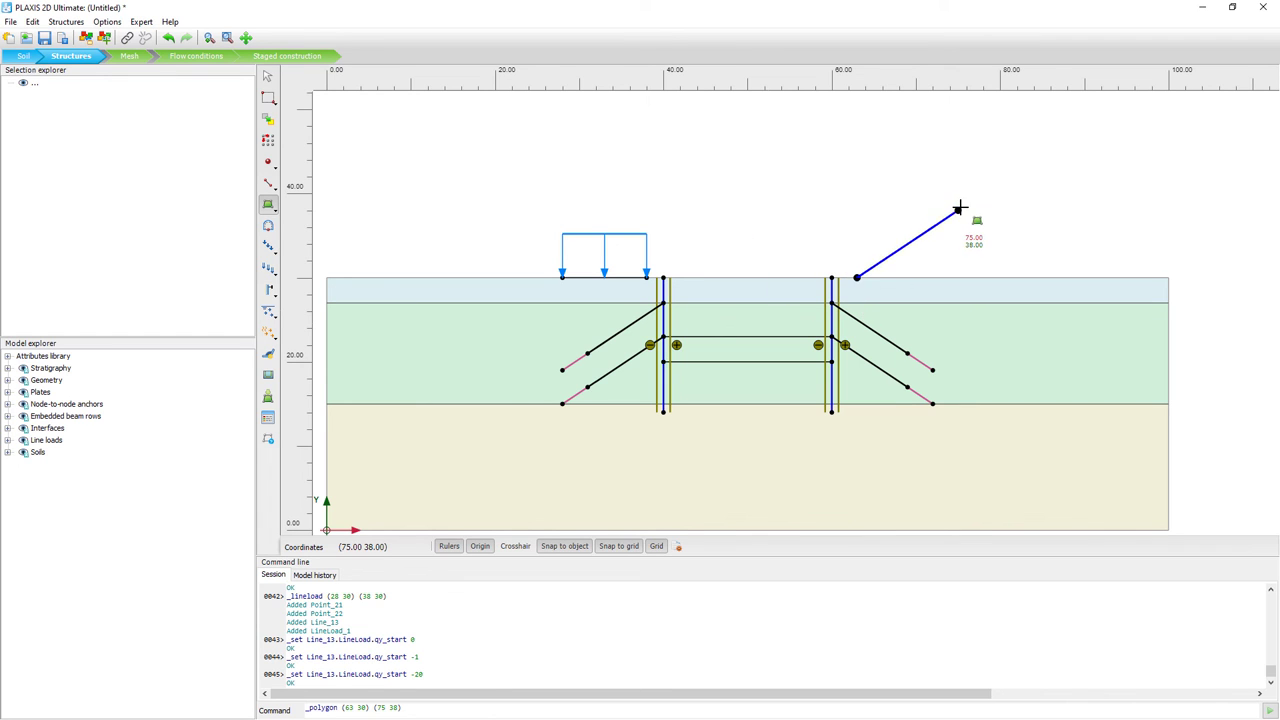
{"action": "left_click", "coordinate": [1168, 211]}
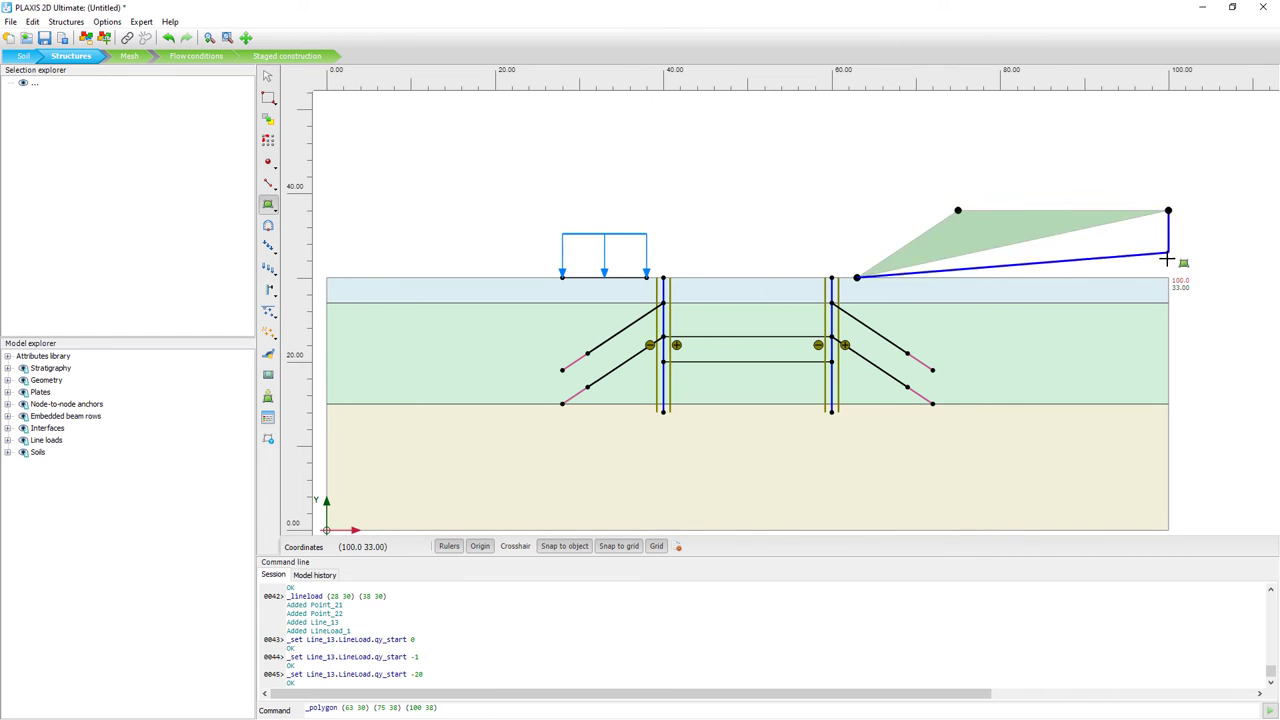
{"action": "left_click", "coordinate": [1168, 277]}
{"action": "right_click", "coordinate": [1108, 277]}
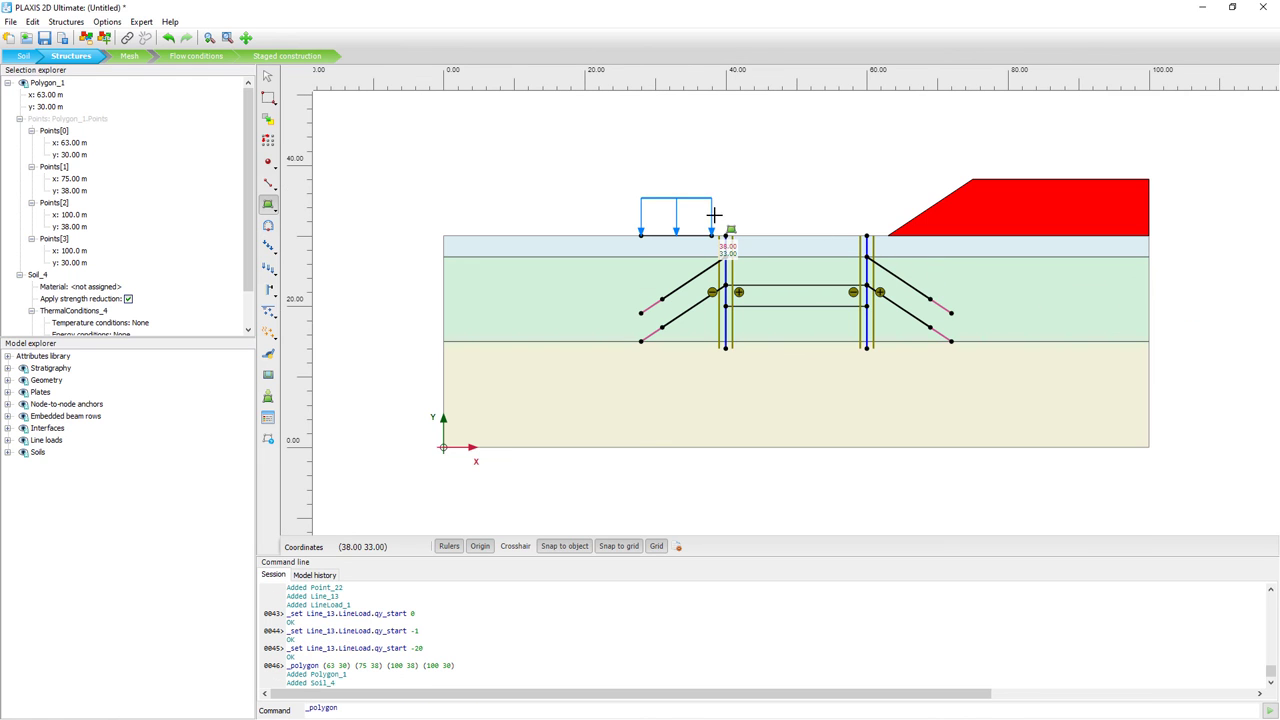
{"action": "left_click", "coordinate": [268, 76]}
{"action": "left_click", "coordinate": [672, 145]}
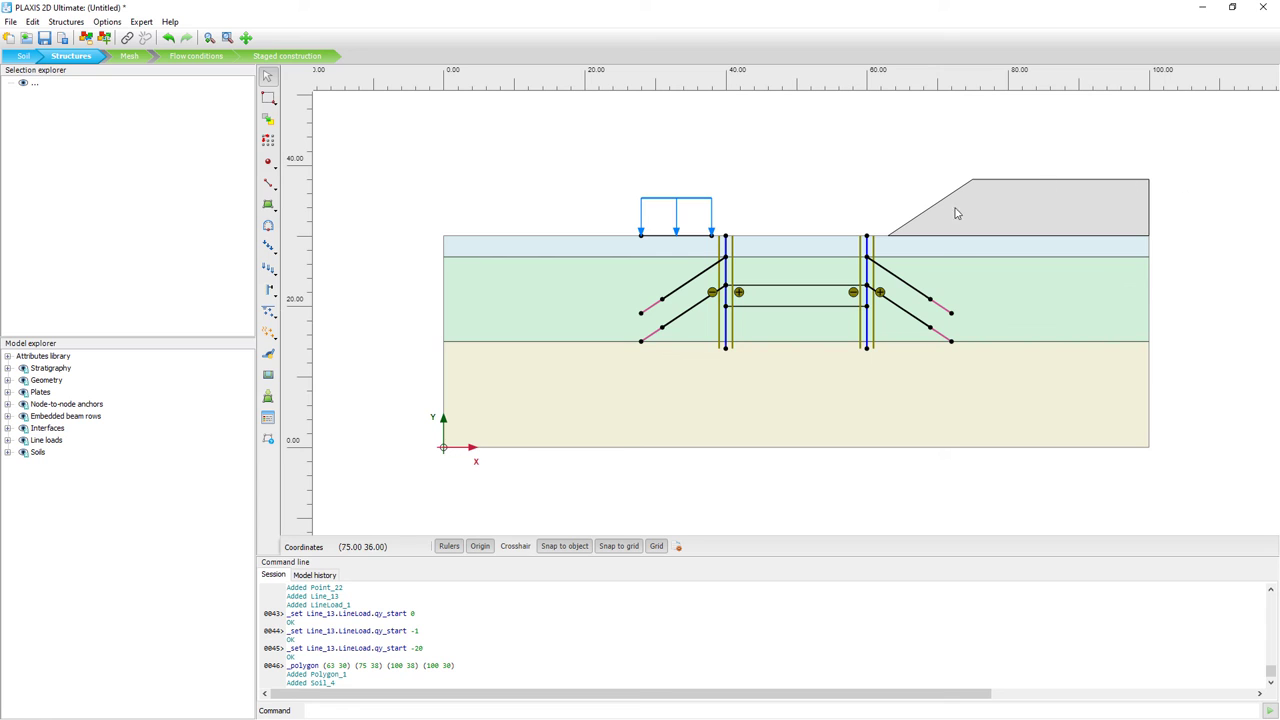
- Assign the Sand material to the embankment soil polygon
{"action": "left_click", "coordinate": [1040, 208]}
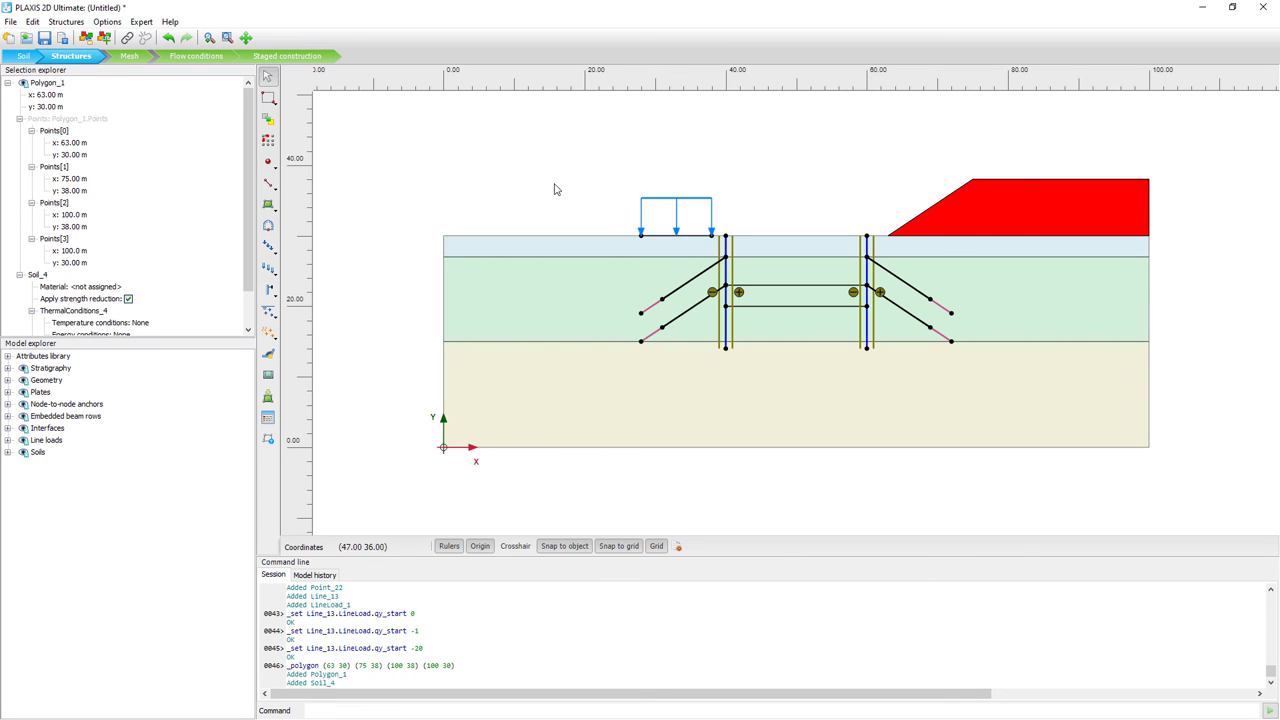
{"action": "left_click", "coordinate": [18, 122]}
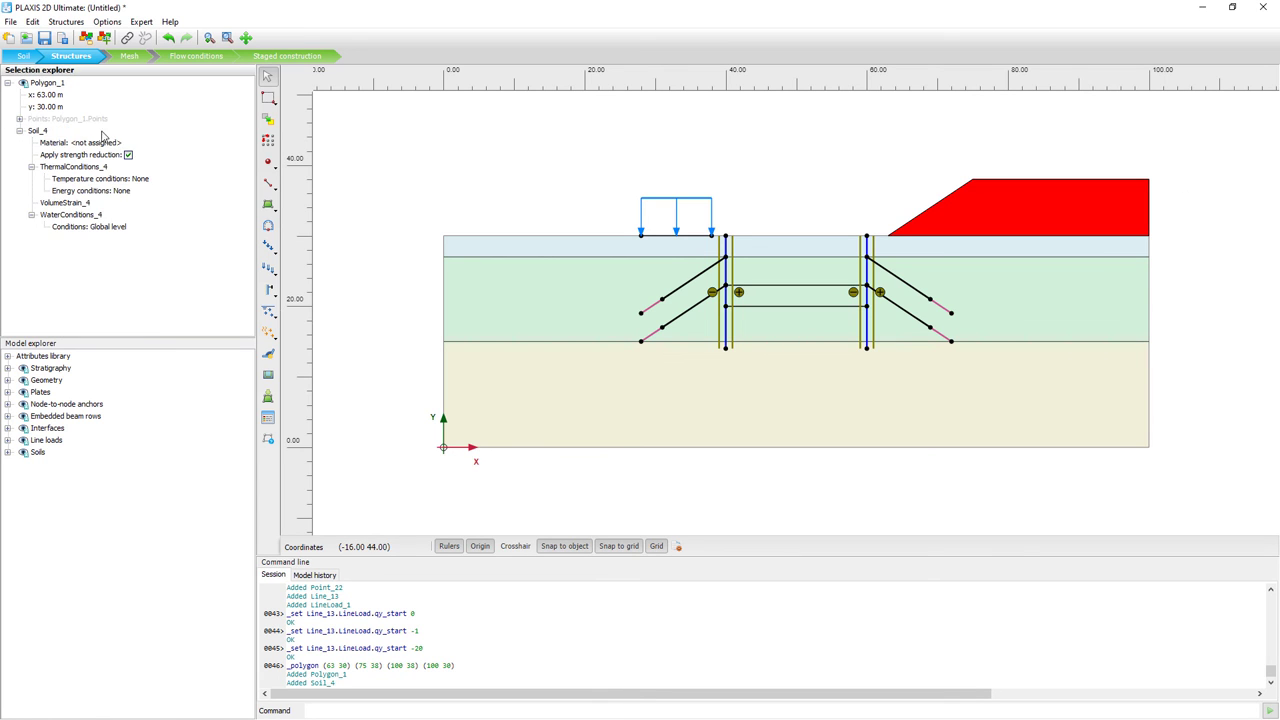
{"action": "left_click", "coordinate": [100, 143]}
{"action": "left_click", "coordinate": [112, 144]}
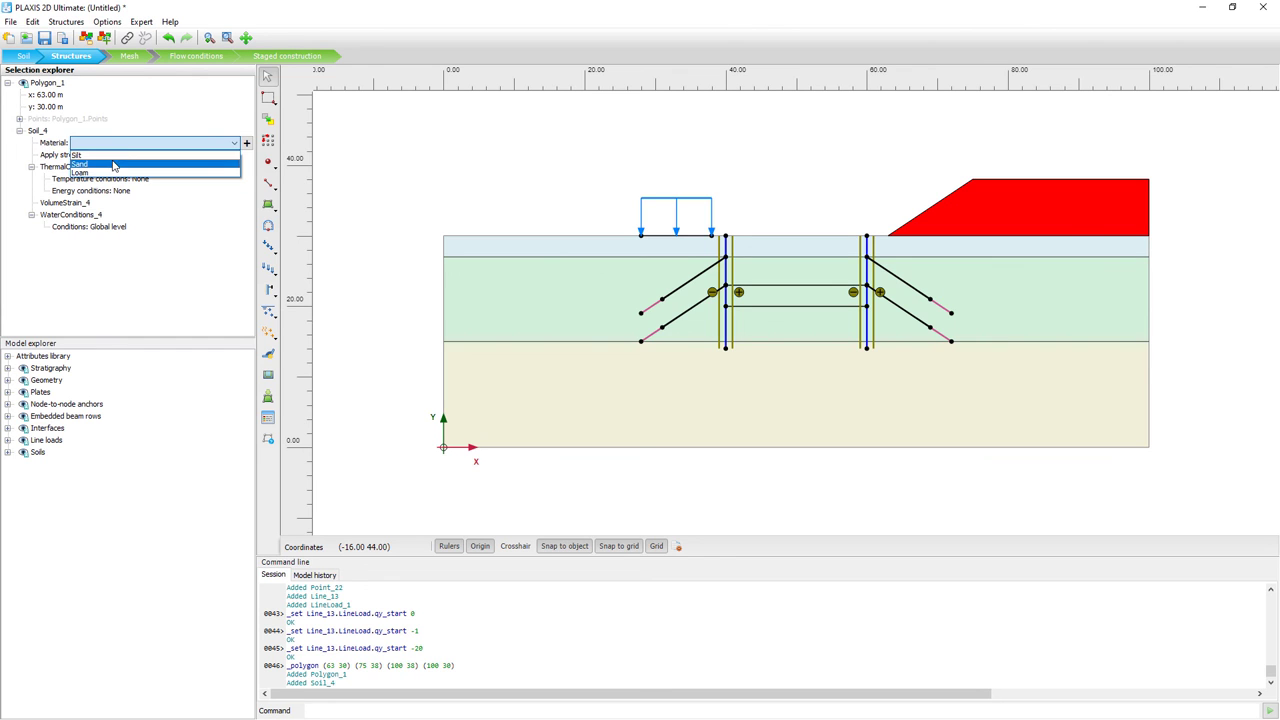
{"action": "left_click", "coordinate": [116, 163]}
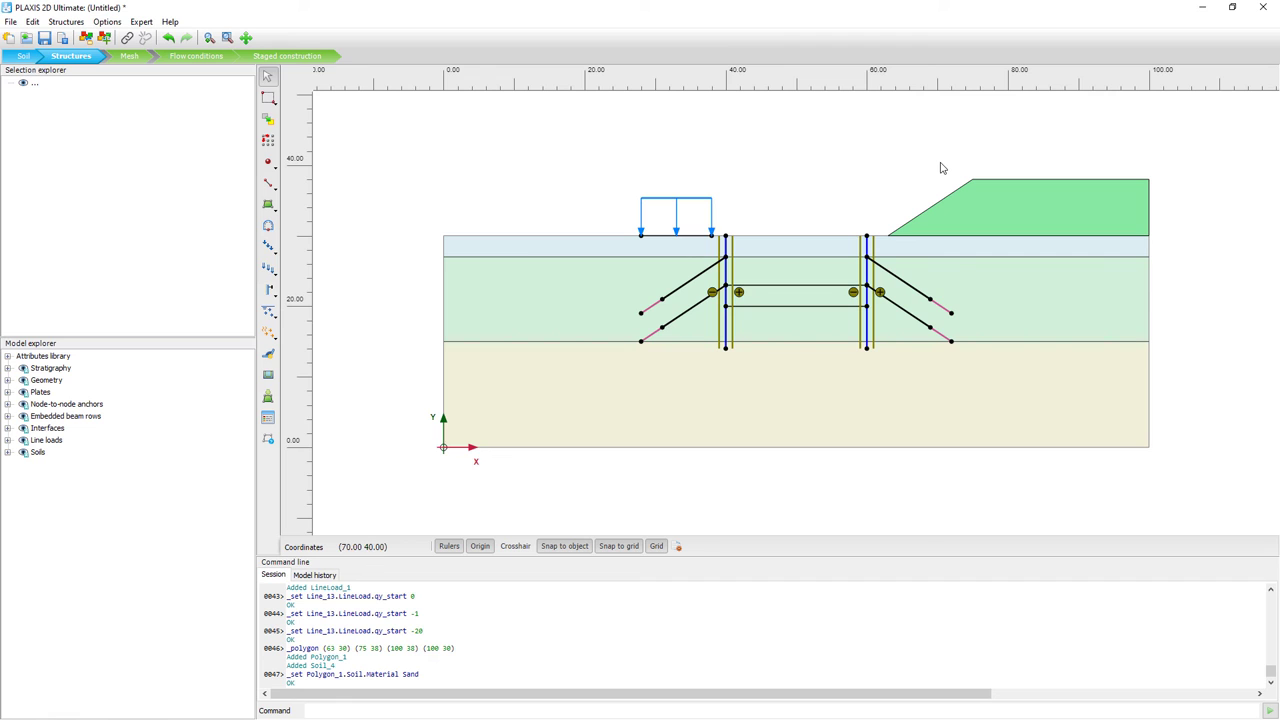
- Delete the embankment soil polygon above the ground surface
{"action": "left_click", "coordinate": [1005, 202]}
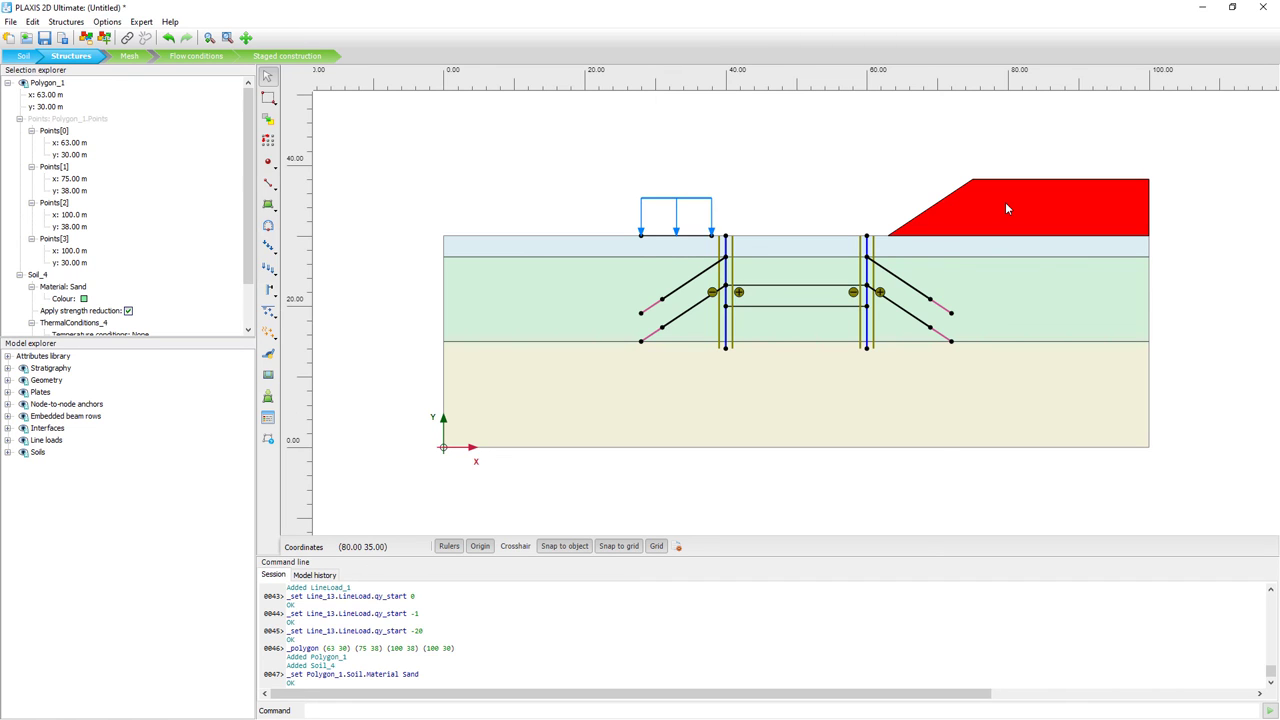
{"action": "right_click", "coordinate": [1005, 202]}
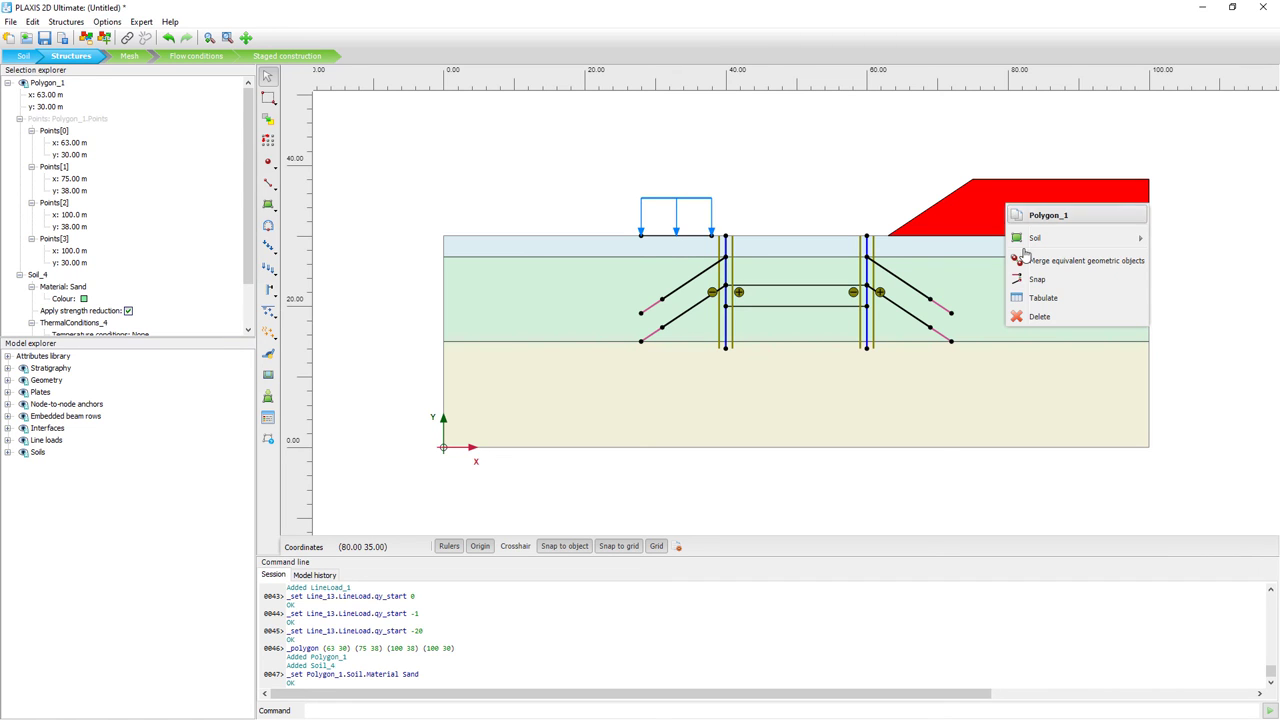
{"action": "left_click", "coordinate": [1039, 316]}
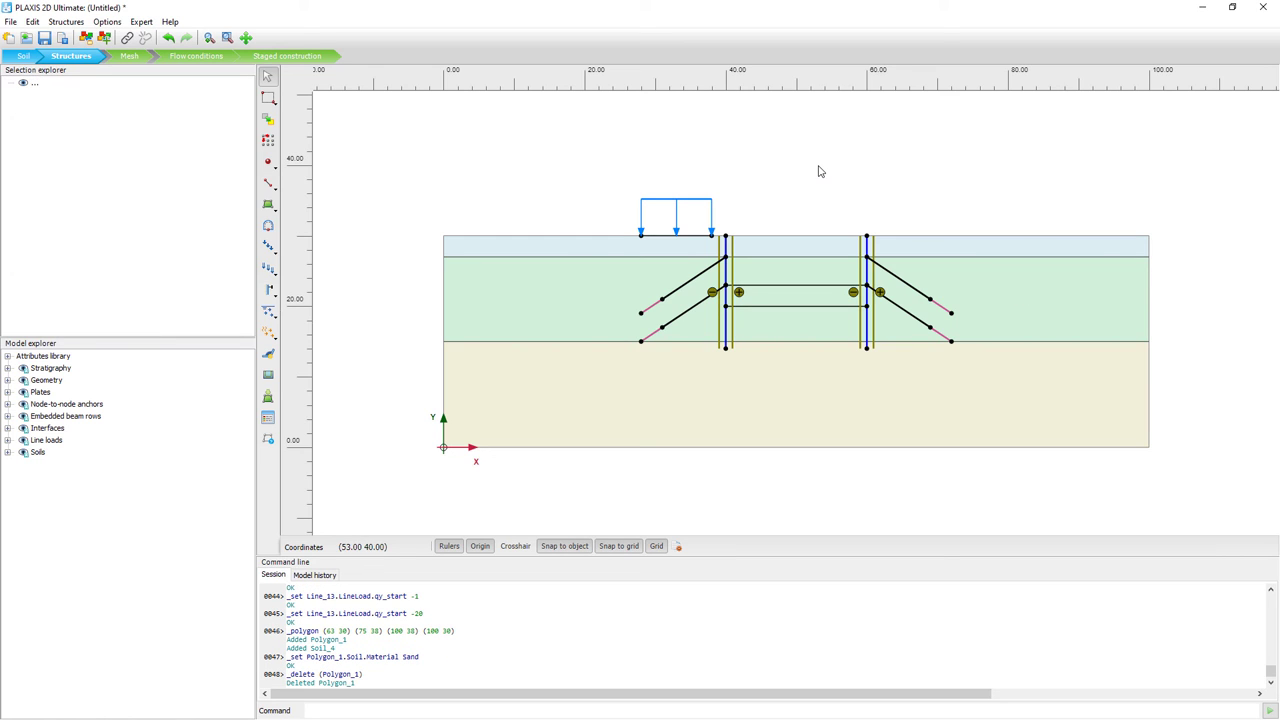